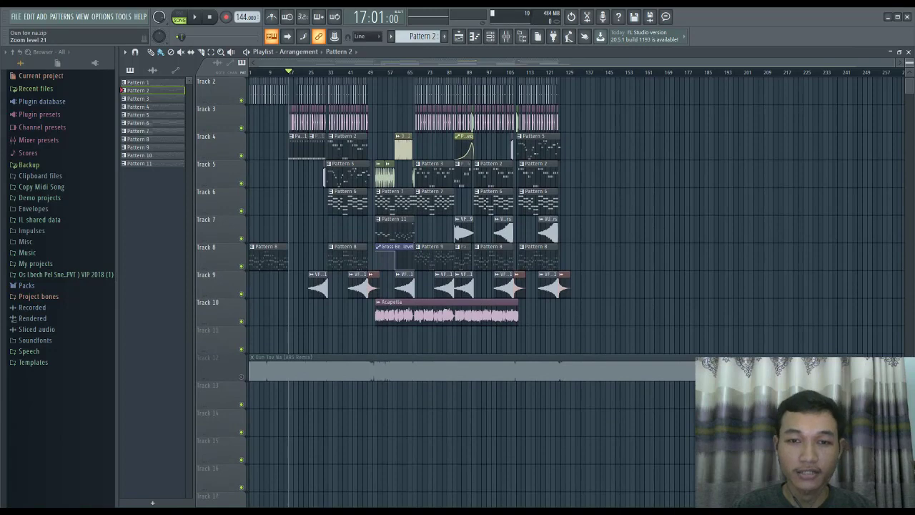
Open the mixer and select the Insert 10 track to show its effect slots.
click(506, 37)
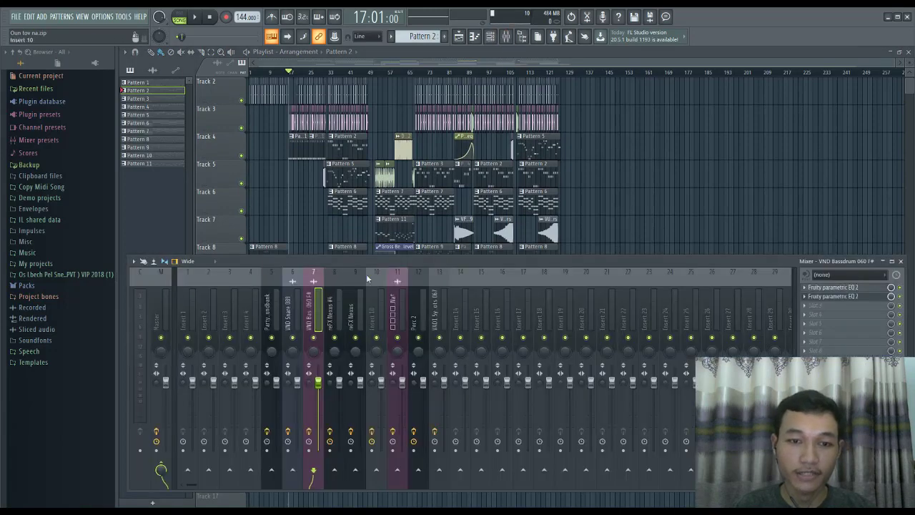
click(391, 307)
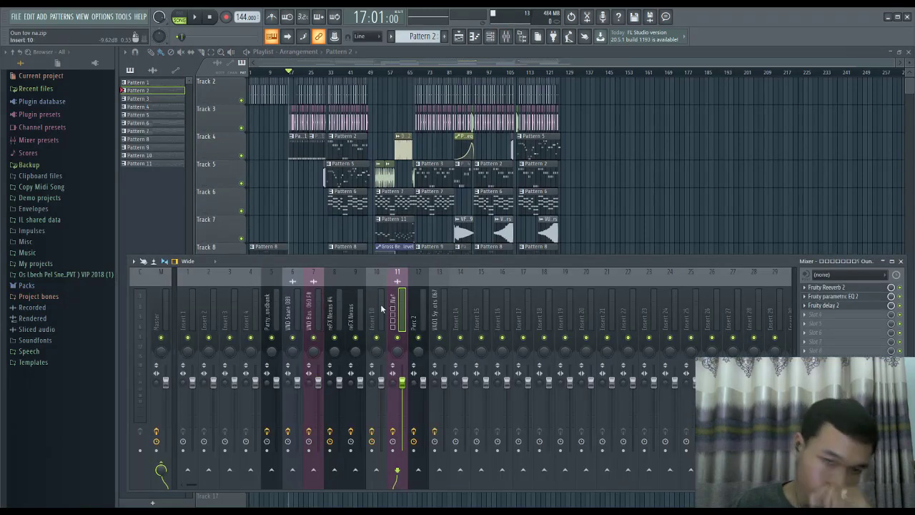
click(379, 302)
key(F8)
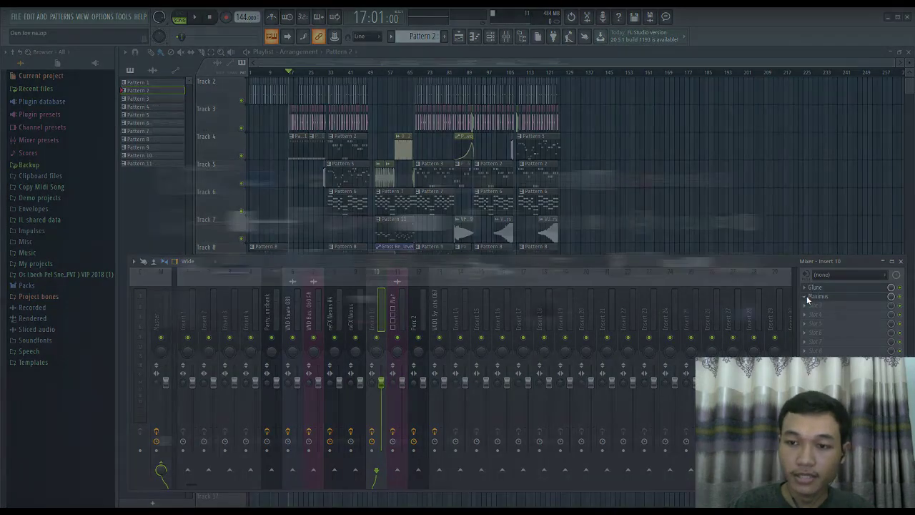
key(F8)
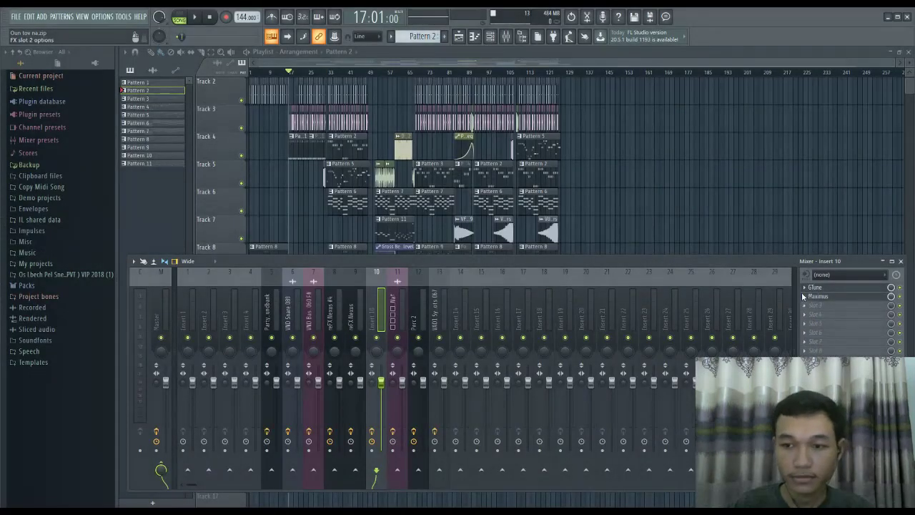
Load the Default preset into the Maximus effect on Insert 10.
click(808, 295)
mouse_move(822, 308)
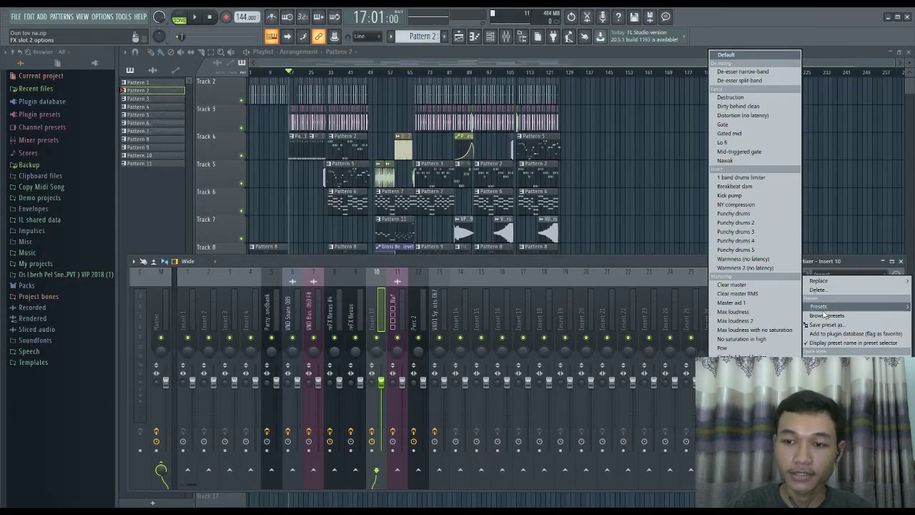
click(744, 56)
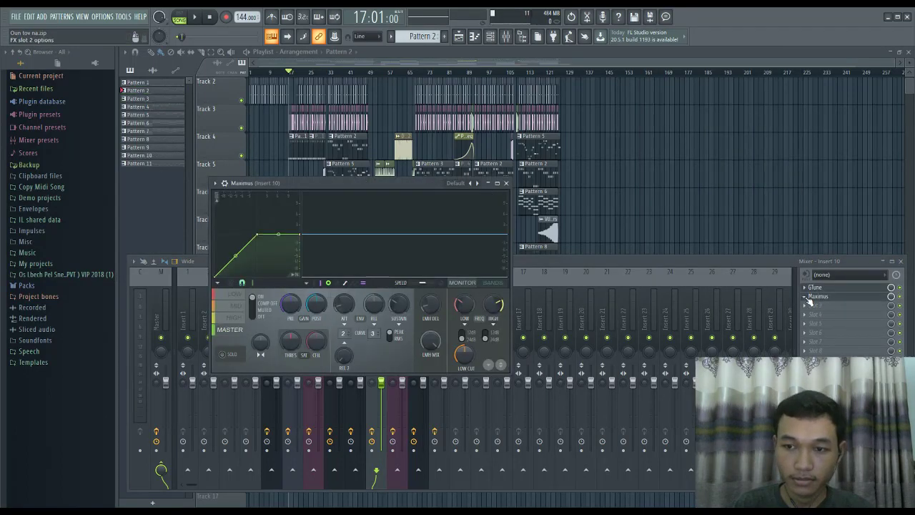
Delete the Maximus and GTune effects from mixer Insert 10.
click(807, 299)
click(820, 290)
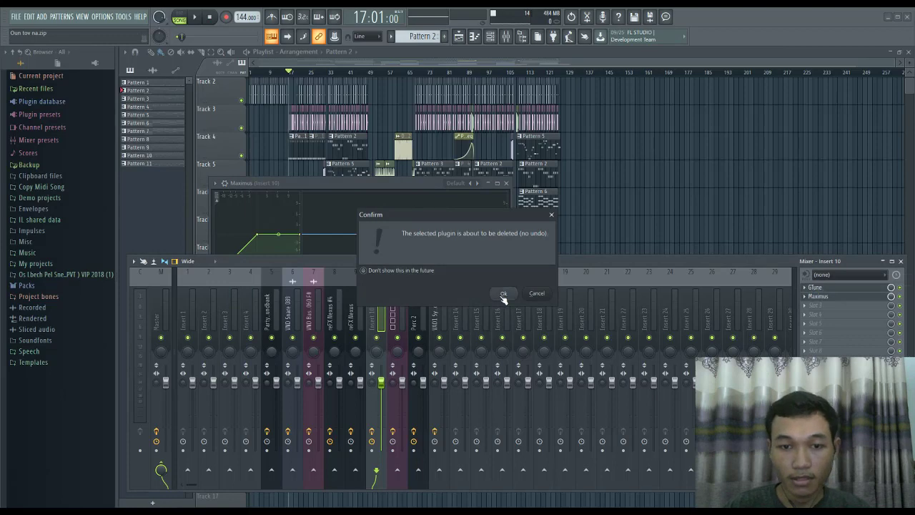
click(503, 295)
click(805, 288)
click(818, 303)
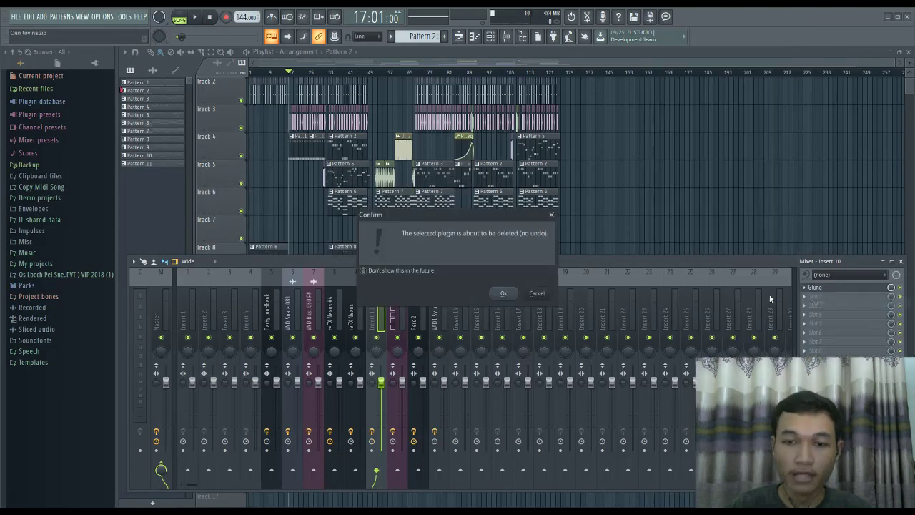
click(503, 294)
Return from the mixer to the playlist and solo Track 12, which holds the Oun Tov Na (ARS Remix) clip.
key(F9)
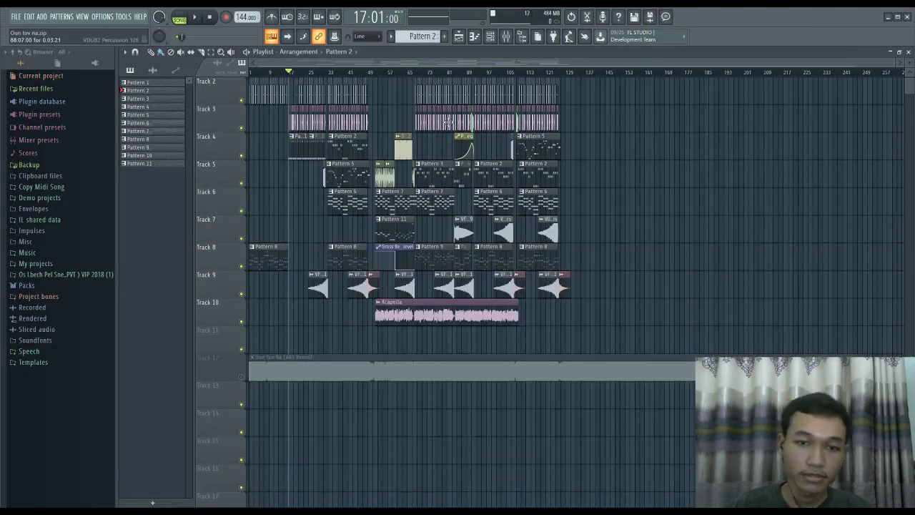
click(287, 81)
scroll(289, 77, up, 5)
drag(350, 63, 311, 63)
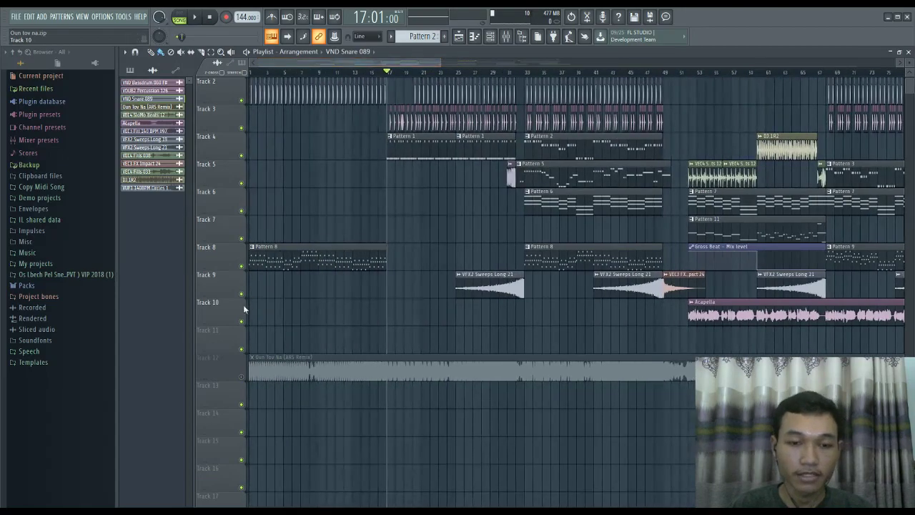
right_click(245, 377)
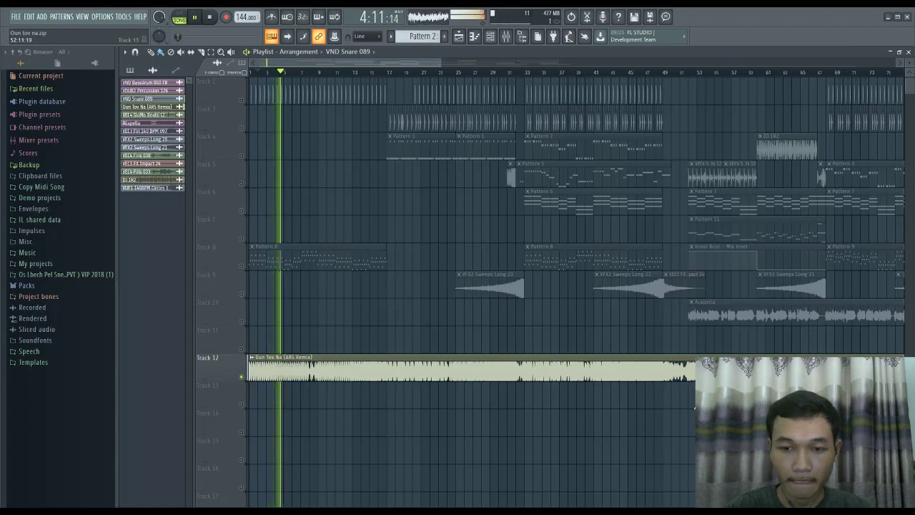
Listen to the soloed Track 12 remix clip from about bar 15 and again from bar 17, following it along the arrangement.
click(371, 72)
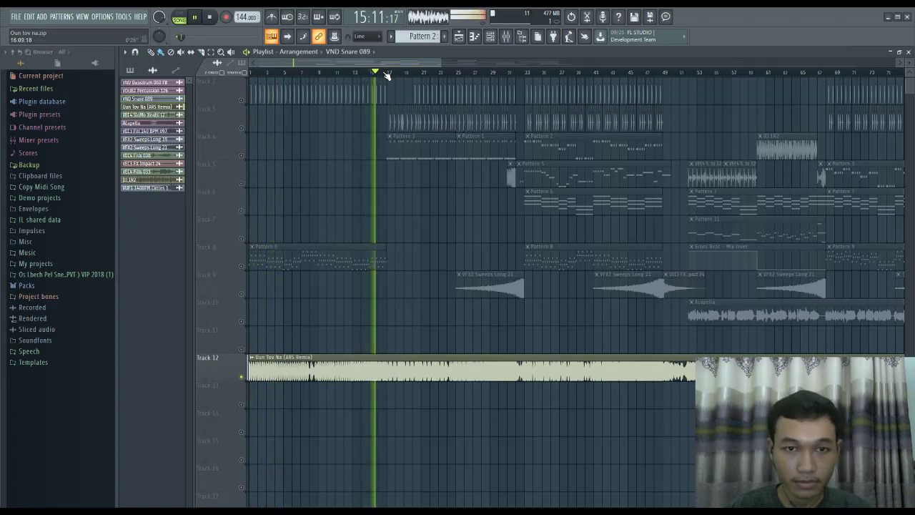
click(389, 72)
scroll(390, 76, up, 4)
scroll(389, 90, up, 1)
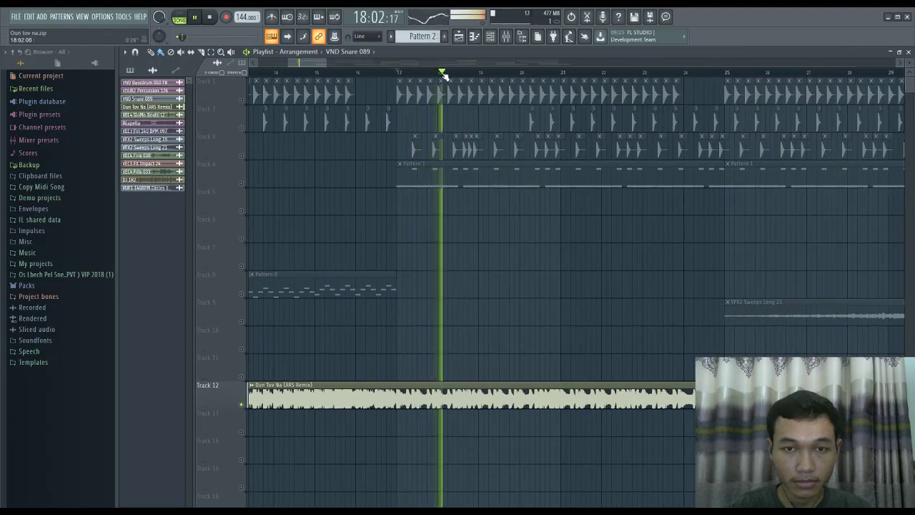
scroll(439, 73, down, 5)
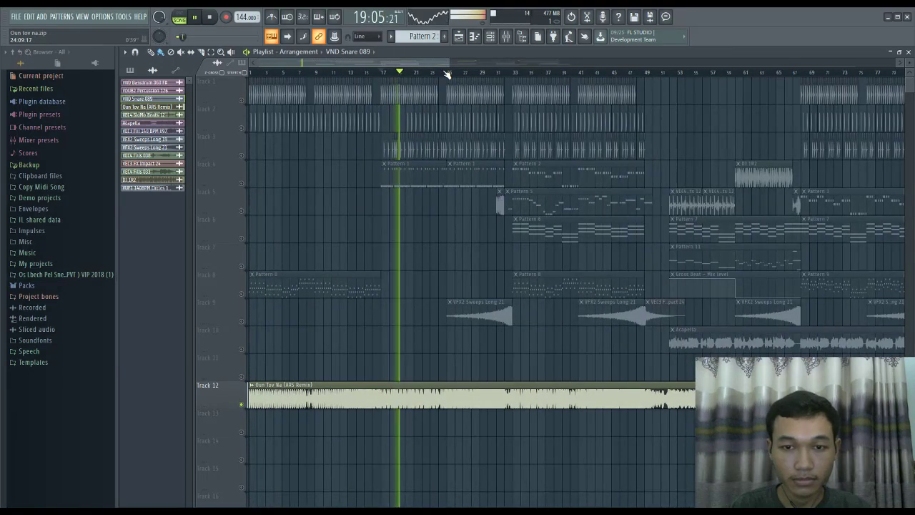
scroll(446, 75, up, 3)
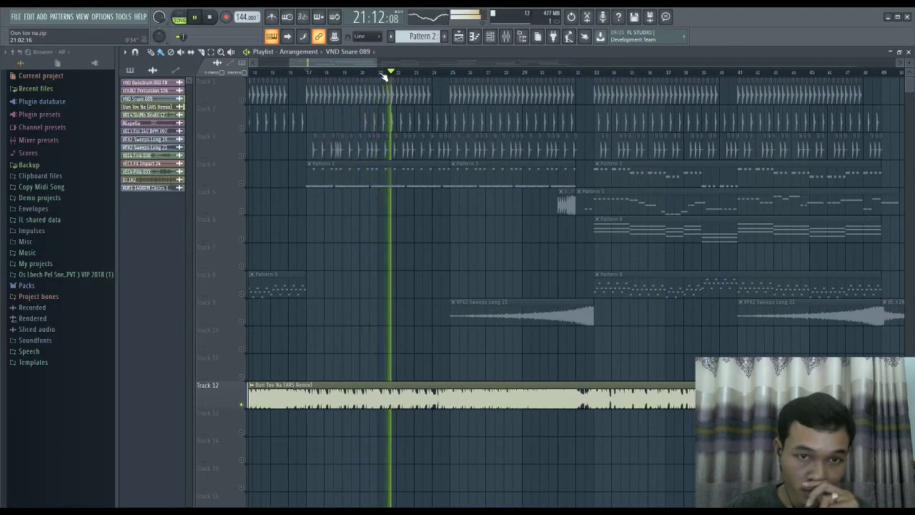
scroll(351, 76, up, 3)
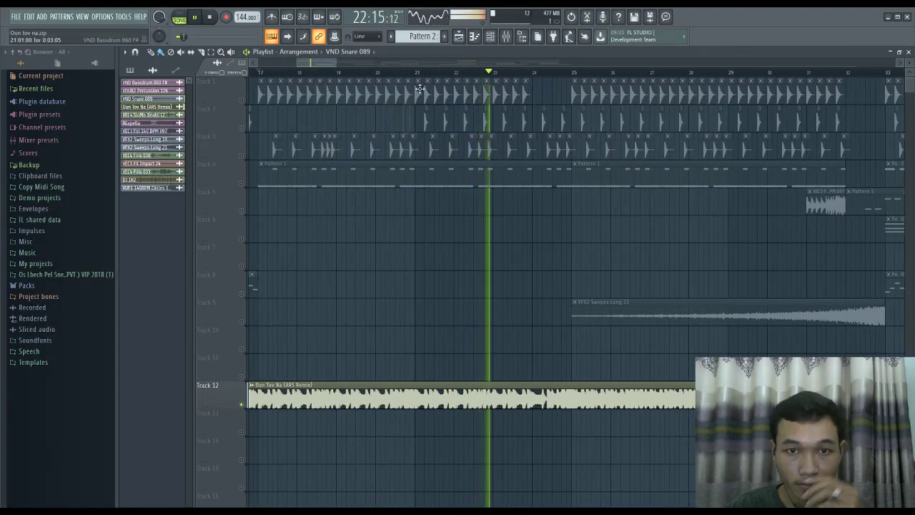
scroll(434, 78, down, 4)
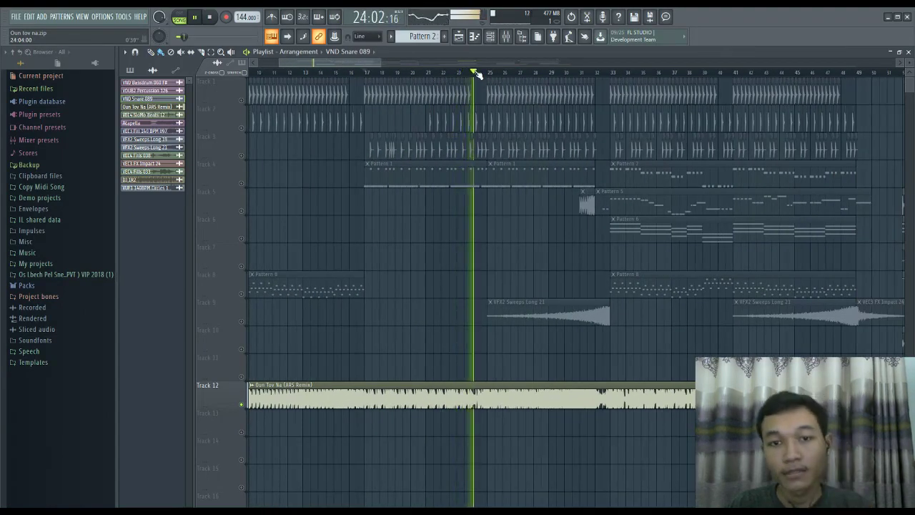
scroll(478, 74, down, 4)
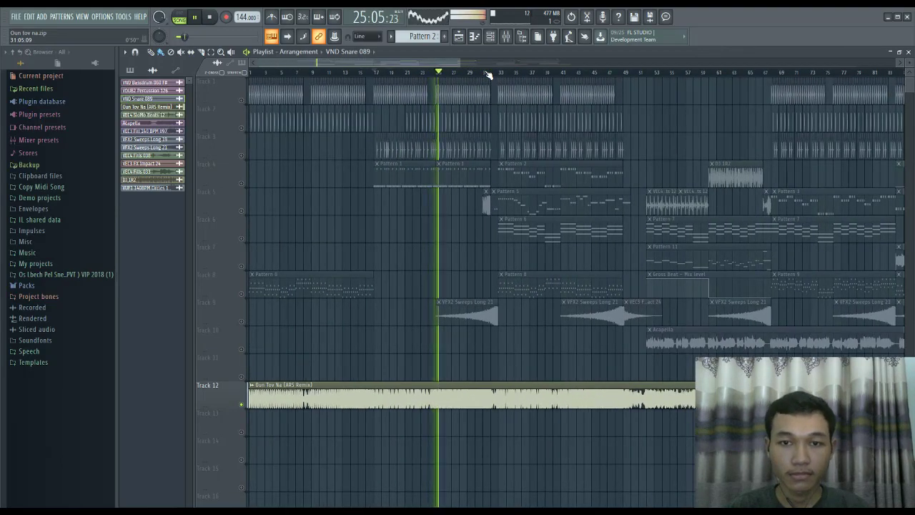
Play the soloed Track 12 clip from about bar 31, where the lead section begins, and stop playback.
scroll(490, 75, up, 4)
click(494, 74)
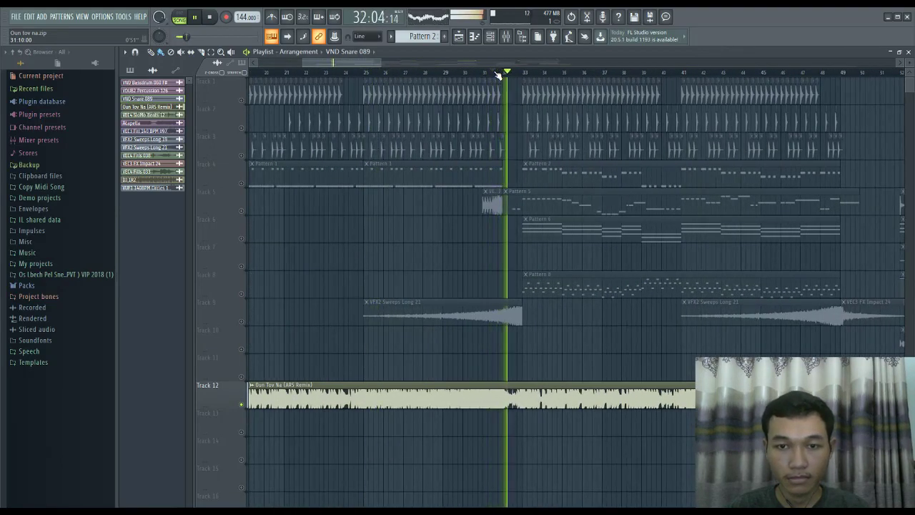
scroll(498, 75, down, 4)
key(space)
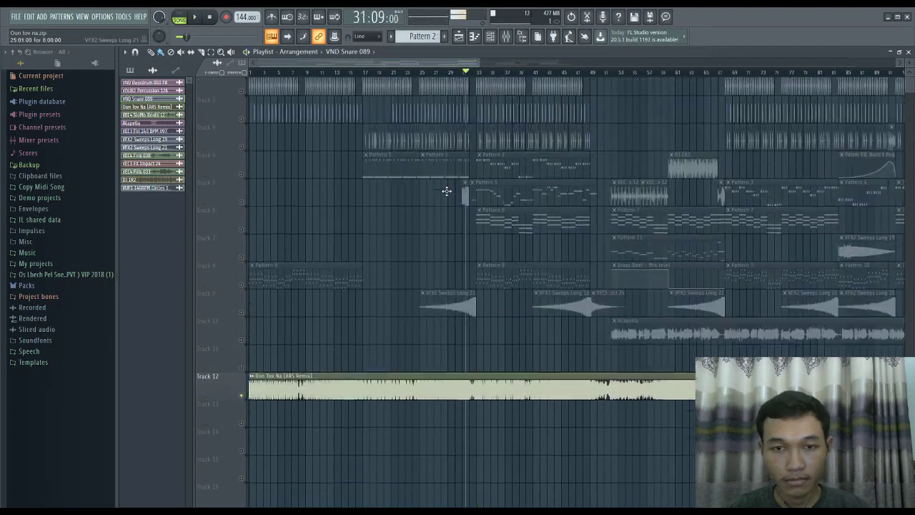
Solo Track 5 and examine the opening reFX Nexus notes of Pattern 5 in the piano roll.
right_click(241, 212)
double_click(484, 205)
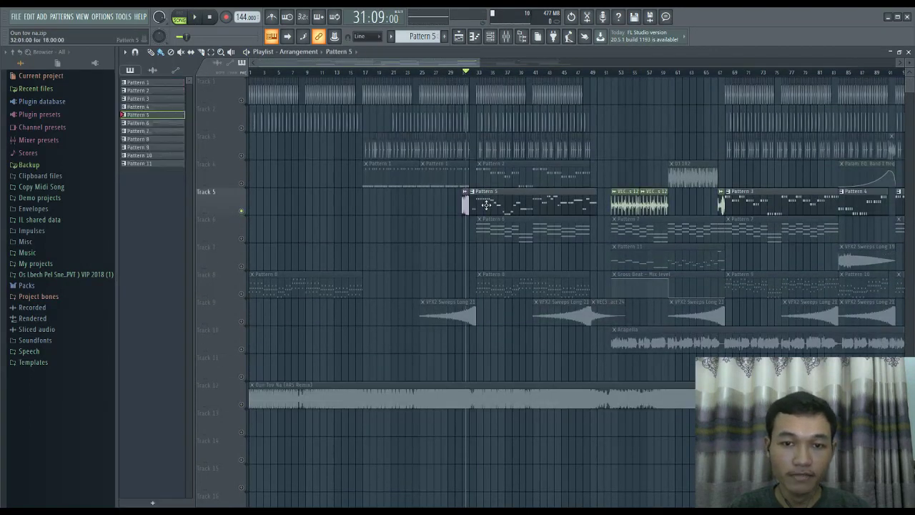
scroll(443, 255, down, 3)
scroll(443, 287, up, 3)
scroll(445, 289, down, 2)
scroll(306, 210, up, 3)
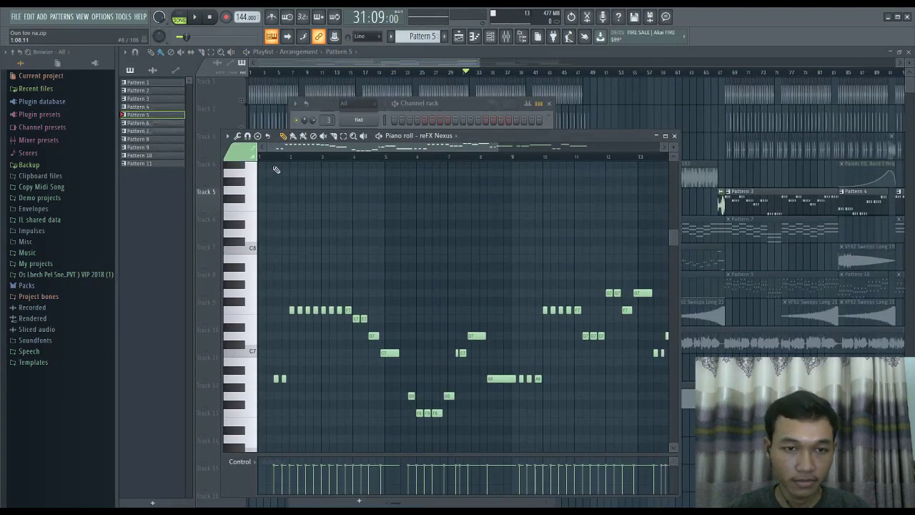
scroll(276, 160, up, 4)
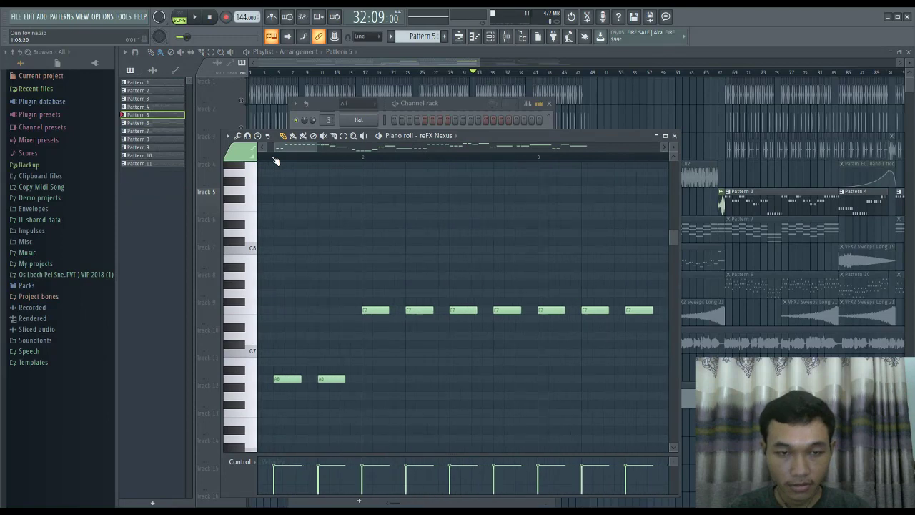
Play Pattern 5 on its own and check its reFX Nexus channel in the channel rack and piano roll.
click(403, 104)
key(space)
click(461, 266)
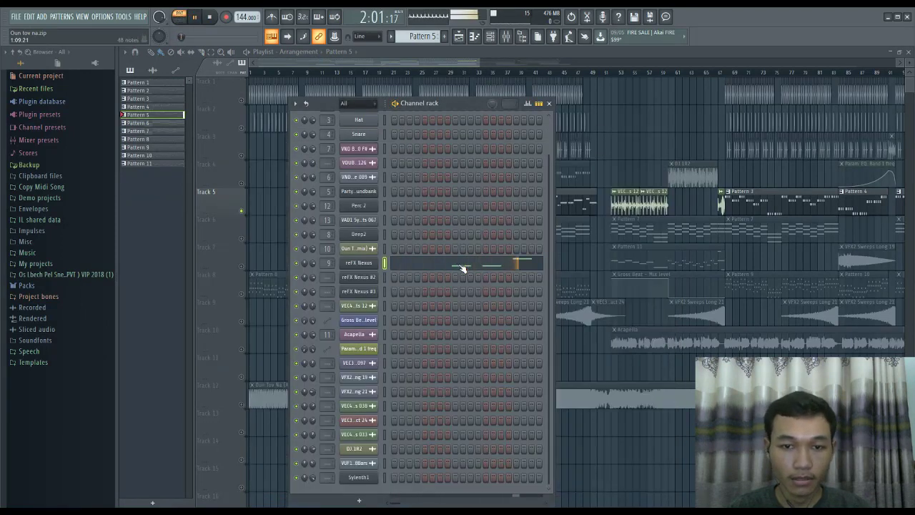
click(462, 267)
click(440, 102)
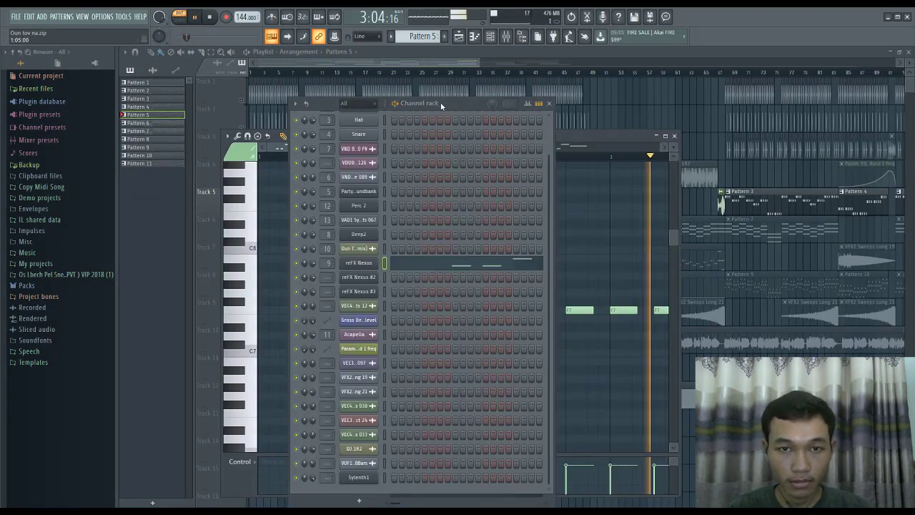
Open the reFX Nexus instrument and review the library, arpeggiator and trancegate pages of the LD A Simple Saw preset.
click(364, 264)
click(274, 210)
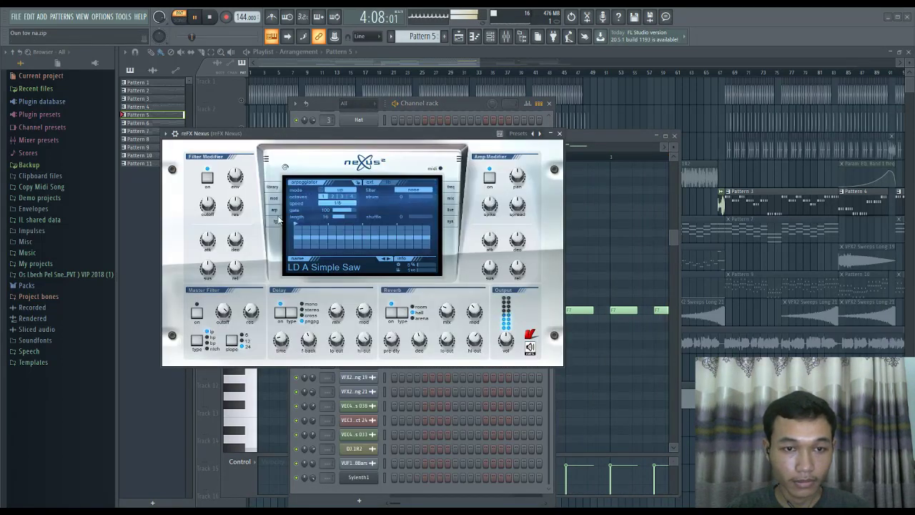
click(275, 220)
click(274, 209)
click(274, 198)
click(275, 188)
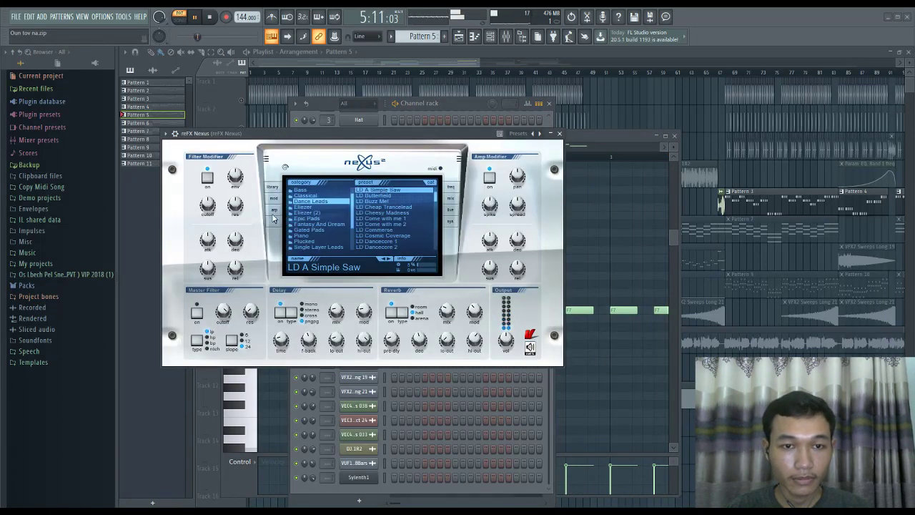
click(272, 222)
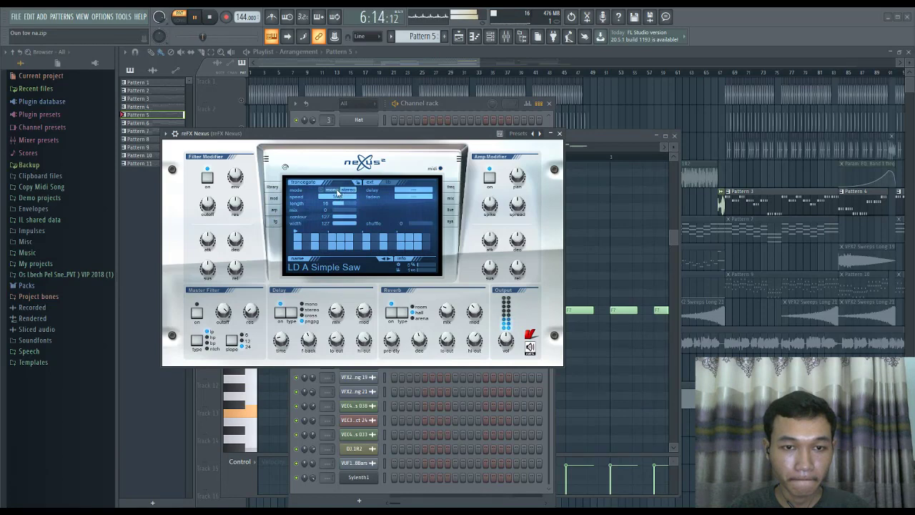
click(275, 209)
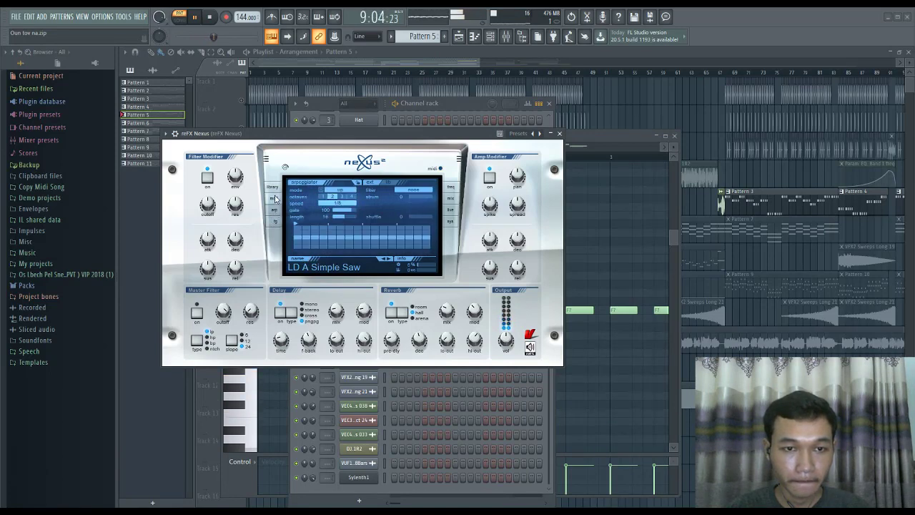
click(275, 199)
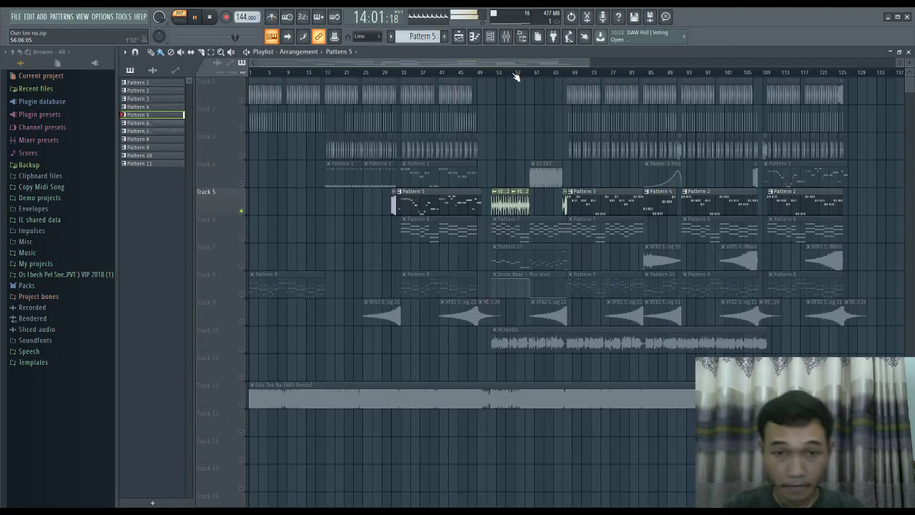
Solo Track 6 and examine Pattern 6's reFX Nexus #2 chord notes in a maximized piano roll during playback.
right_click(241, 239)
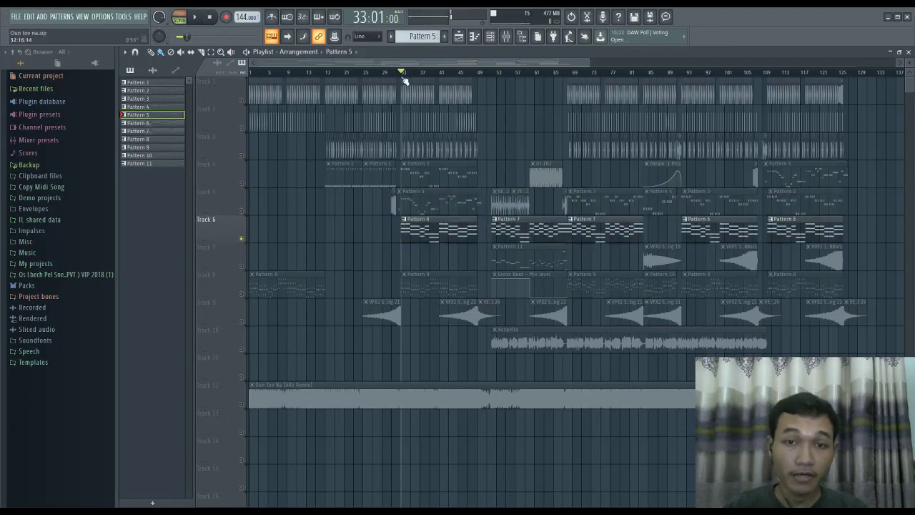
scroll(403, 81, up, 3)
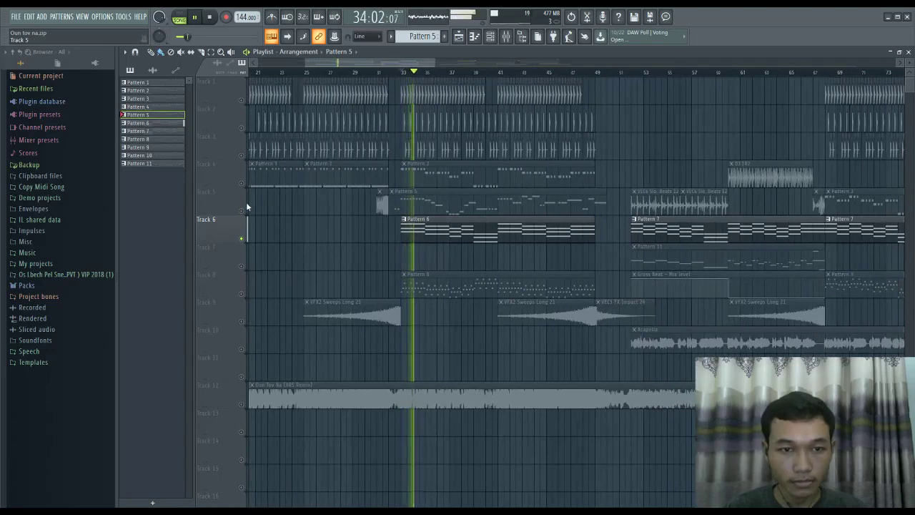
double_click(439, 230)
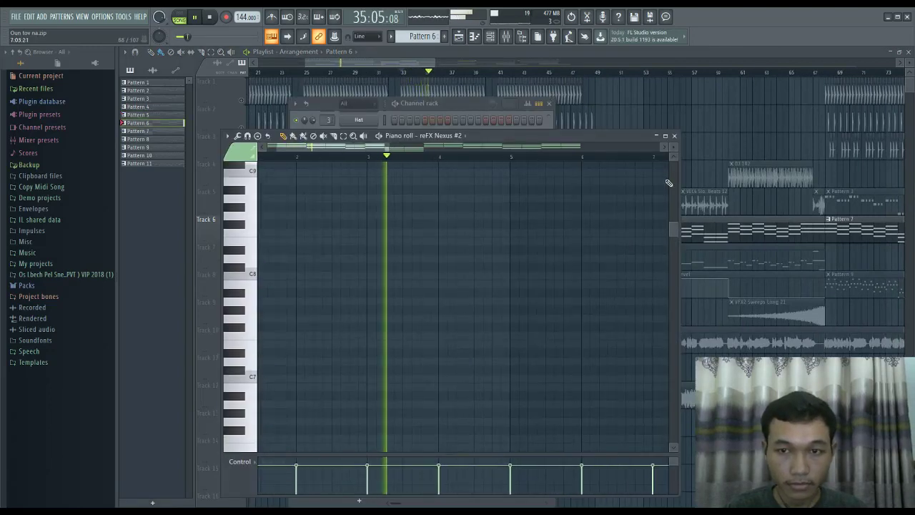
click(665, 136)
scroll(501, 267, down, 6)
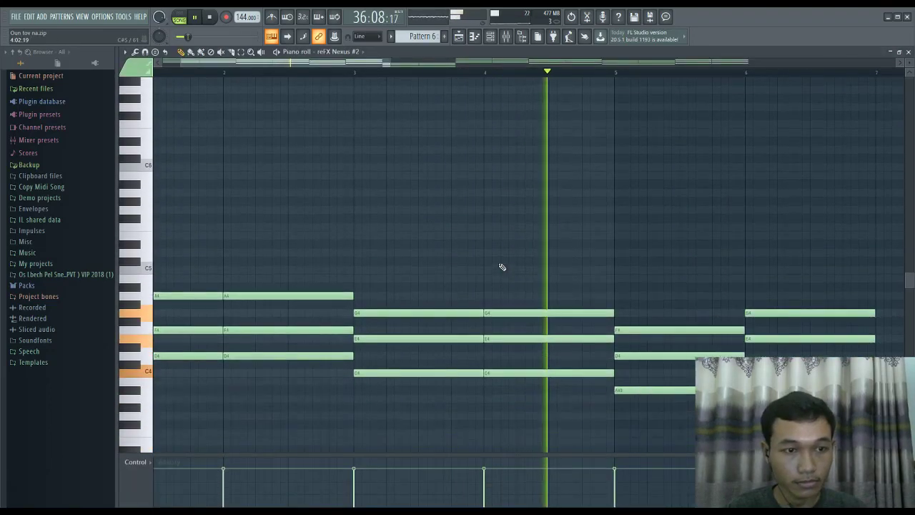
scroll(502, 267, down, 2)
ctrl+scroll(501, 265, down, 2)
scroll(498, 263, down, 2)
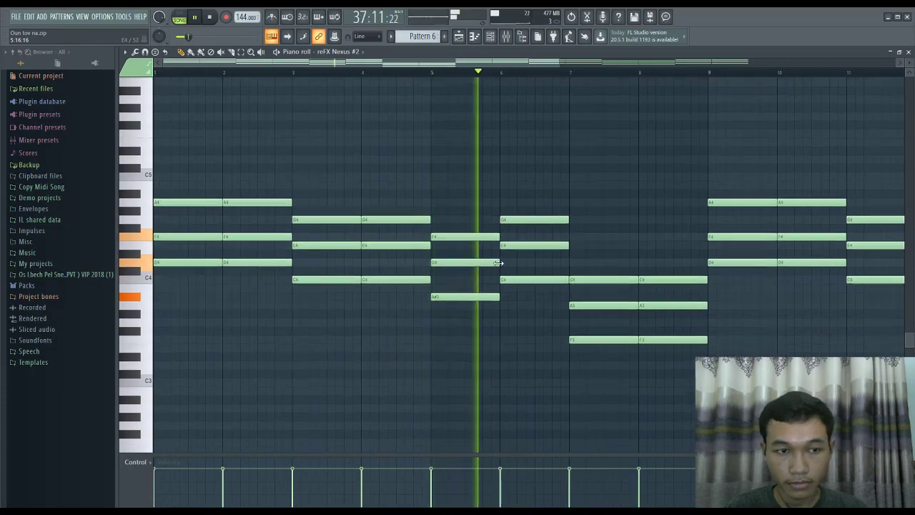
Examine all of Pattern 6's reFX Nexus #2 chord notes in the piano roll, and return to the playlist with playback stopped.
scroll(498, 262, down, 3)
scroll(503, 272, down, 1)
ctrl+scroll(507, 285, down, 2)
scroll(507, 290, up, 2)
ctrl+scroll(506, 291, down, 1)
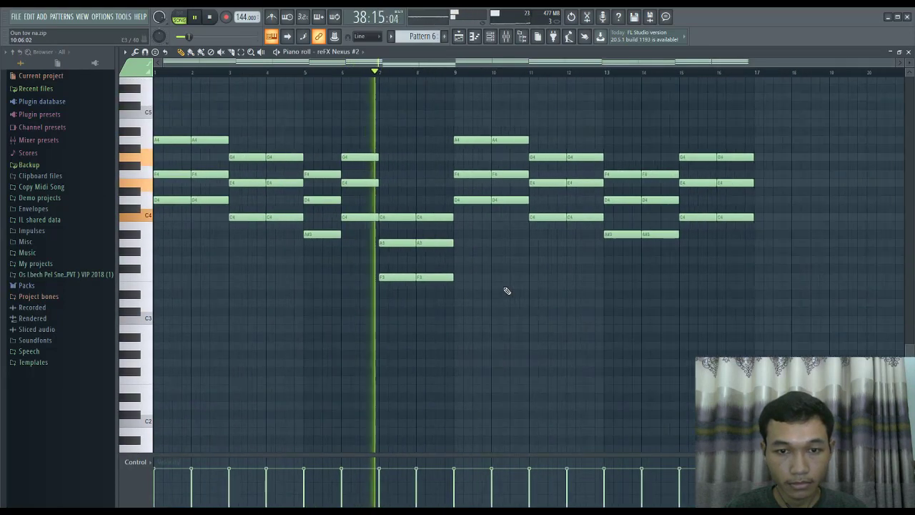
click(907, 52)
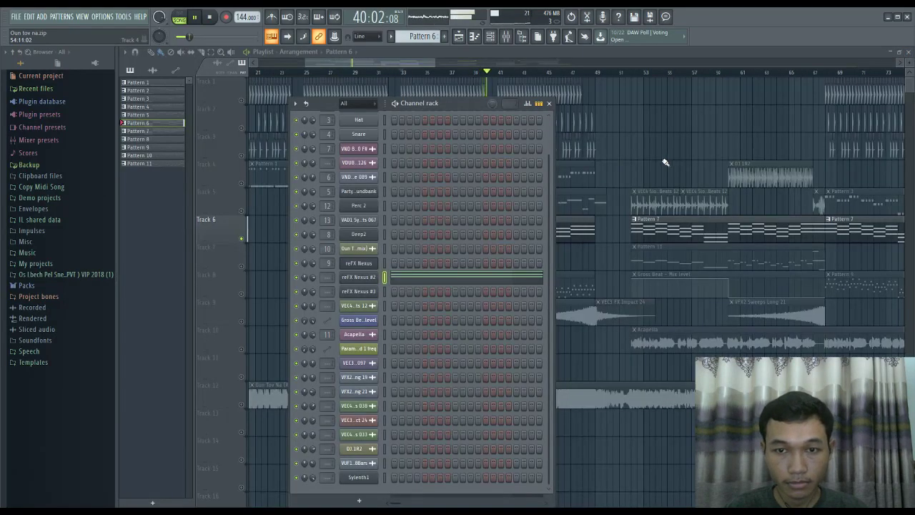
click(505, 283)
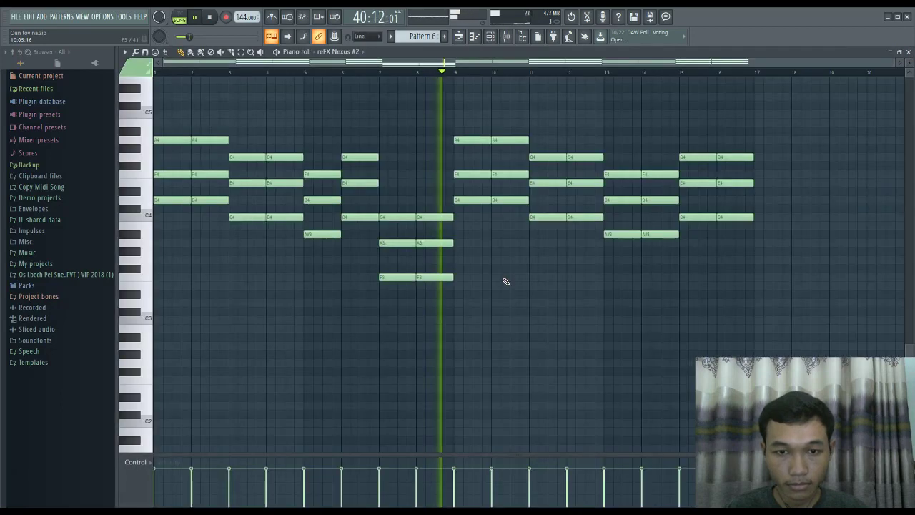
key(space)
click(908, 52)
click(548, 104)
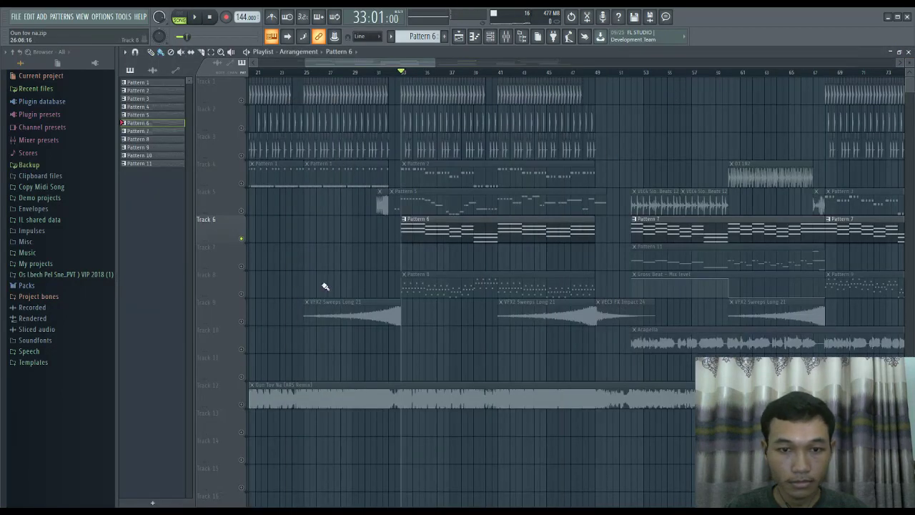
Solo Track 8 and listen to Pattern 8, adding Track 6's chords to the playback.
right_click(243, 294)
key(space)
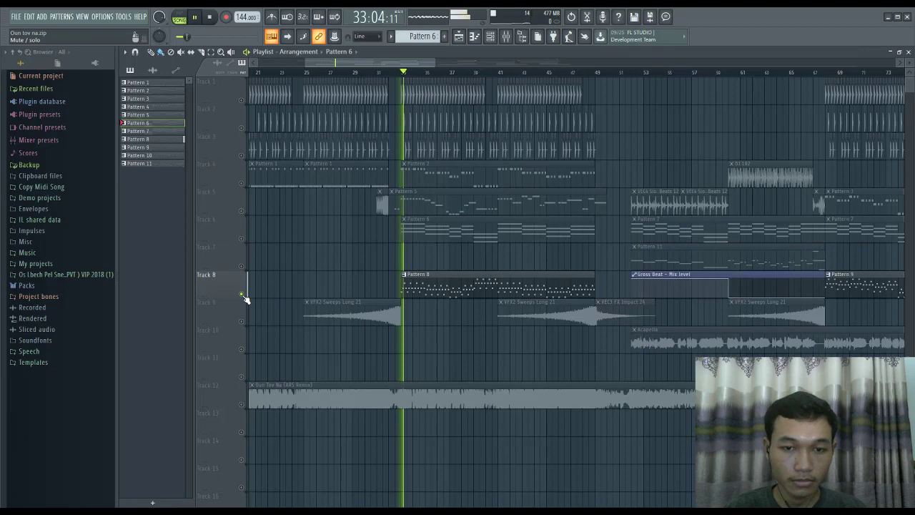
click(242, 239)
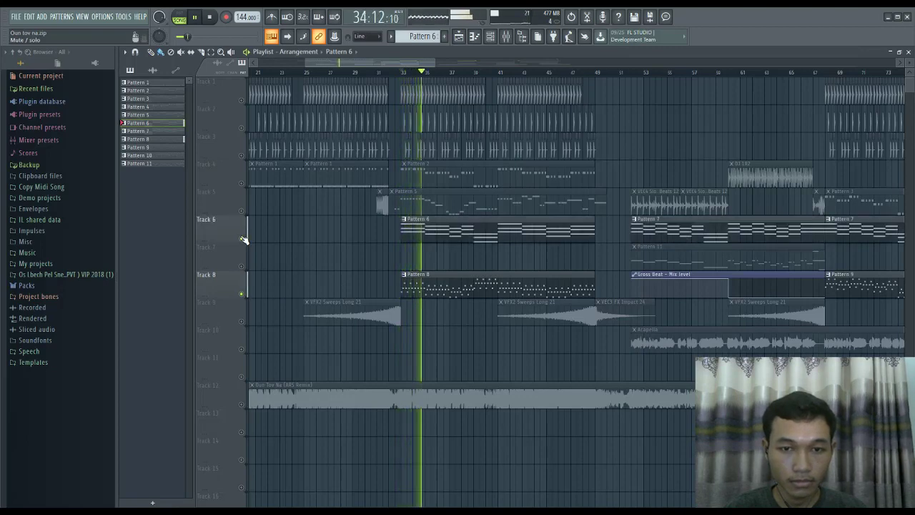
key(space)
Solo Track 4, listen to Pattern 2 and place the playhead at bar 15.
right_click(247, 185)
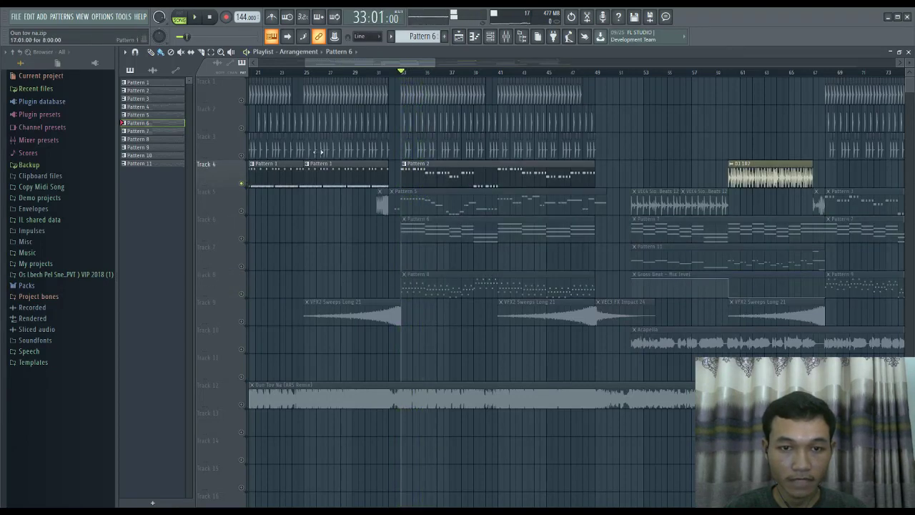
key(space)
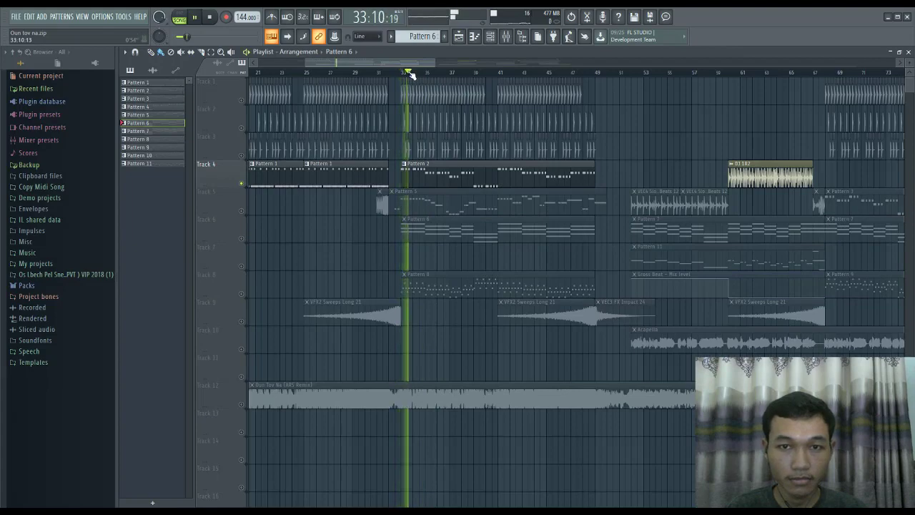
scroll(413, 73, down, 5)
key(space)
click(295, 73)
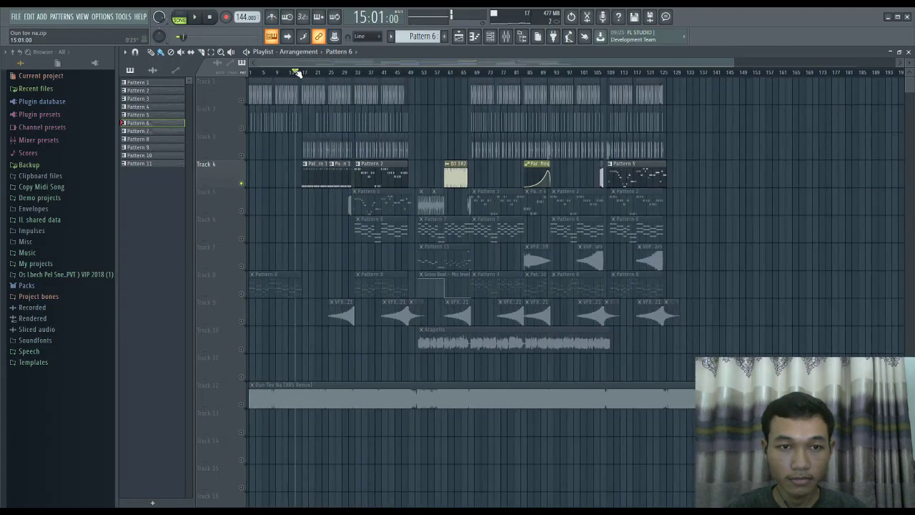
right_click(245, 186)
right_click(245, 187)
scroll(302, 77, up, 4)
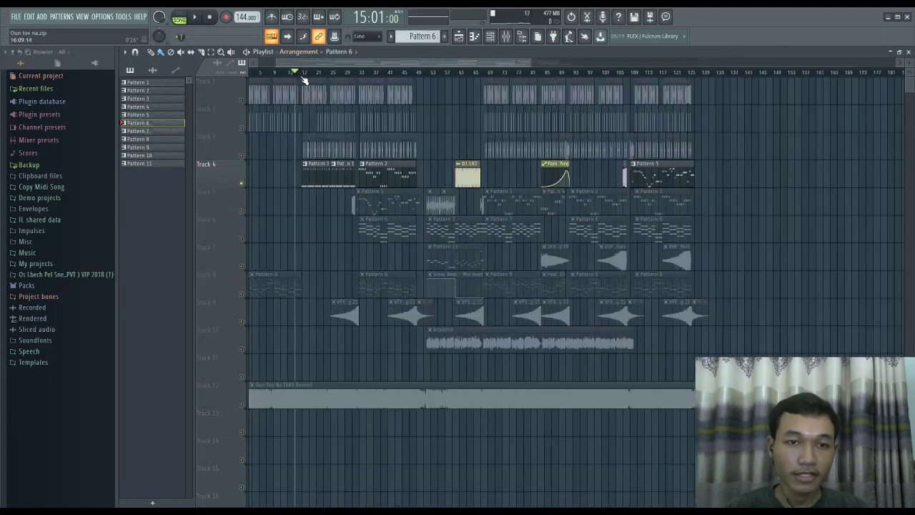
Solo Track 1, play its kick from bar 17 and open the VND Bassdrum 060 F# sample settings.
right_click(247, 102)
click(302, 73)
scroll(306, 75, up, 4)
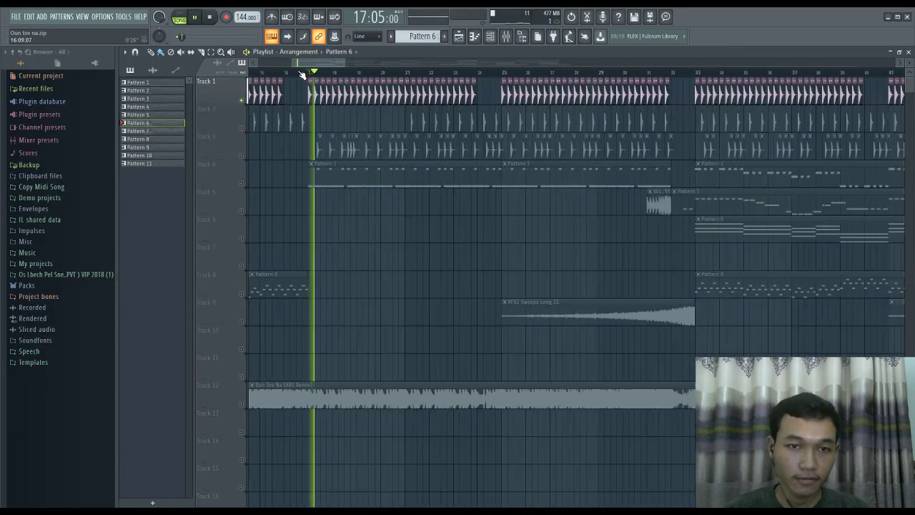
double_click(336, 85)
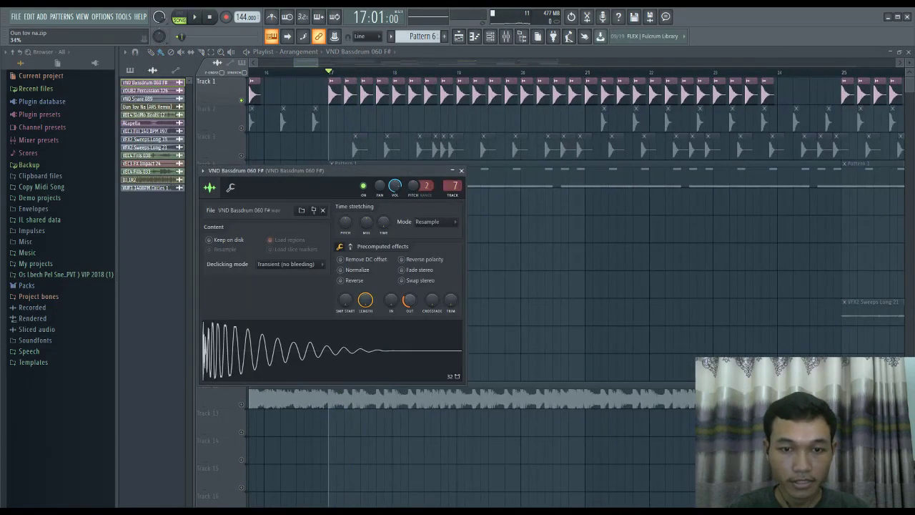
Stop playback and open both Fruity parametric EQ 2 effects on the VND Bassdrum 060 F# mixer track.
click(507, 38)
key(space)
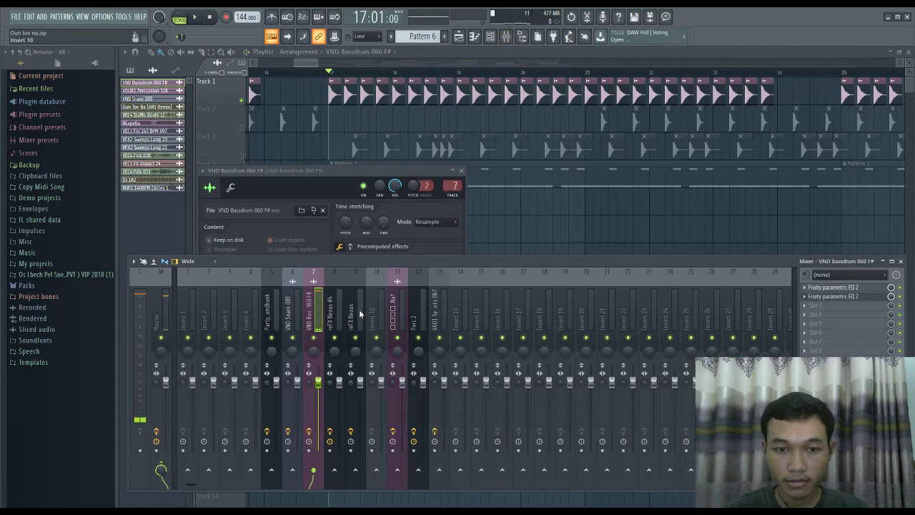
click(863, 298)
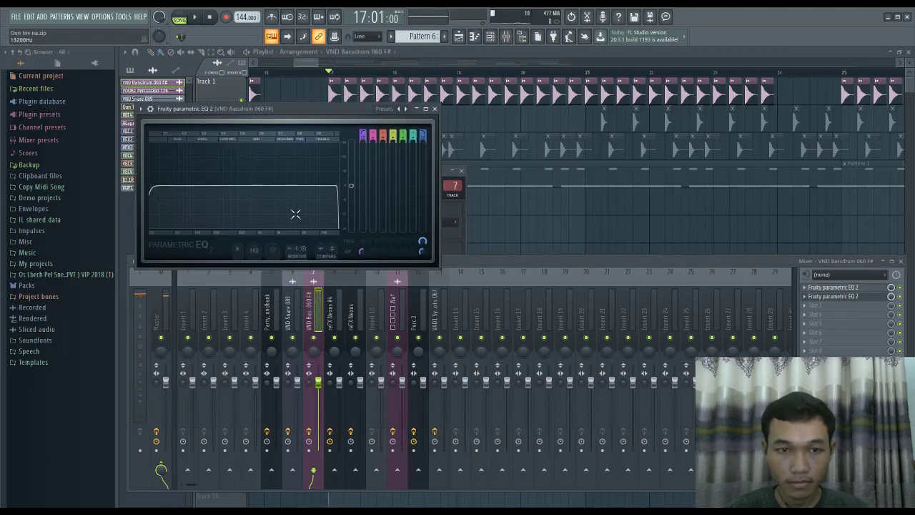
click(846, 288)
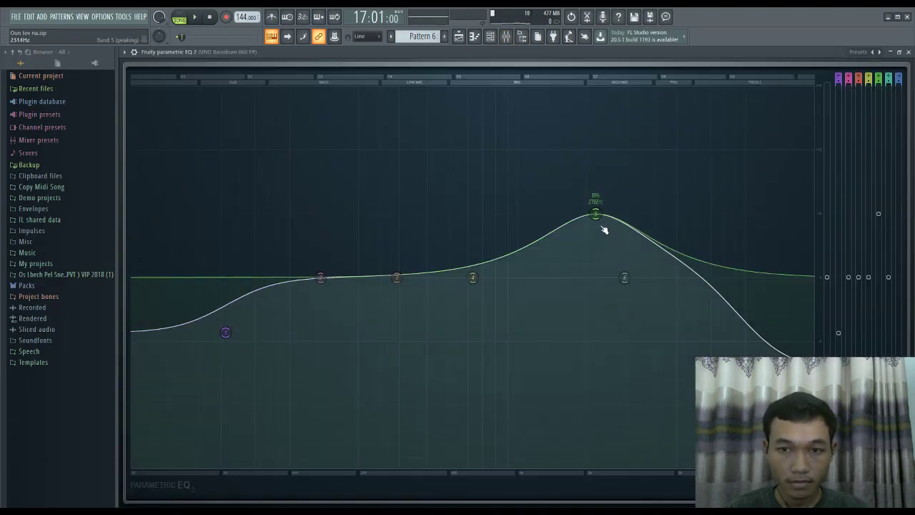
Shift band 5 slightly and pull band 1 further down in the kick's first Fruity parametric EQ 2, checking it in playback.
mouse_move(596, 215)
mouse_down()
mouse_move(662, 211)
mouse_move(539, 210)
mouse_move(610, 227)
mouse_move(607, 214)
mouse_move(598, 217)
mouse_up()
key(space)
key(space)
drag(226, 332, 255, 361)
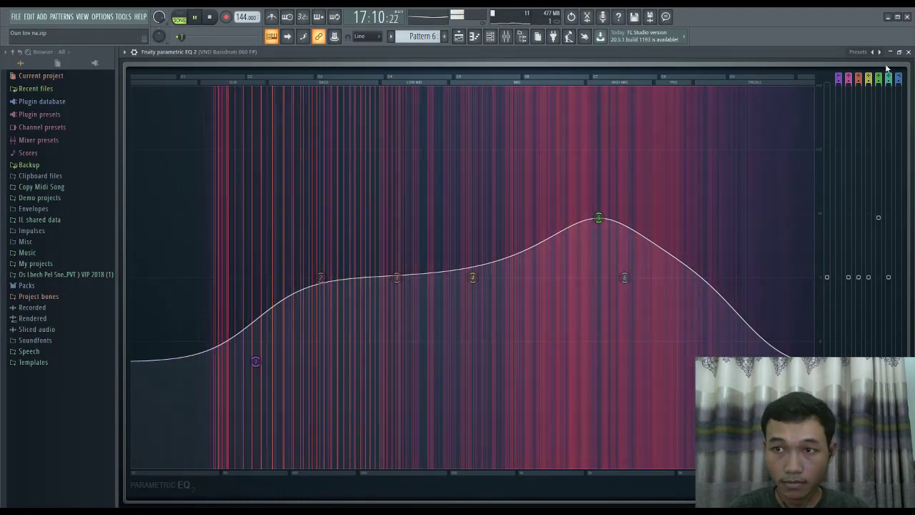
Restore the kick's maximized EQ window to normal size, place it beside the other EQ and stop playback.
click(899, 52)
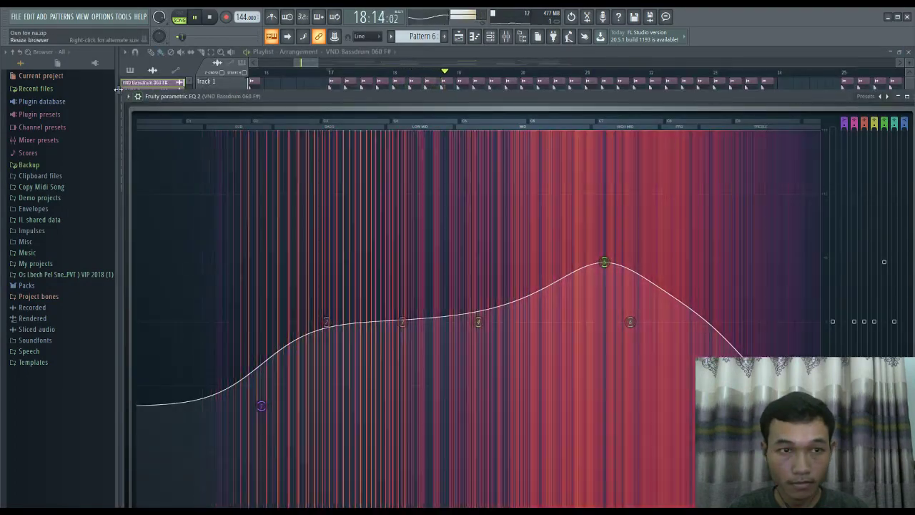
drag(125, 92, 559, 171)
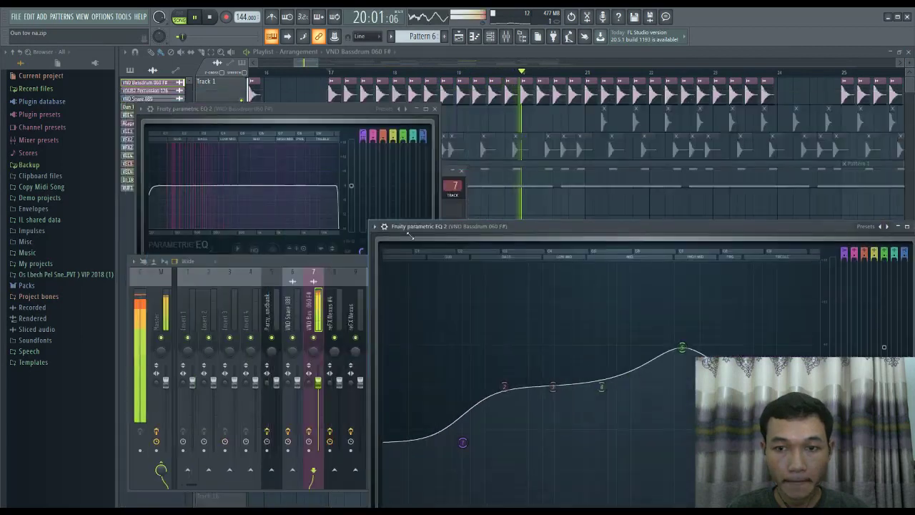
key(space)
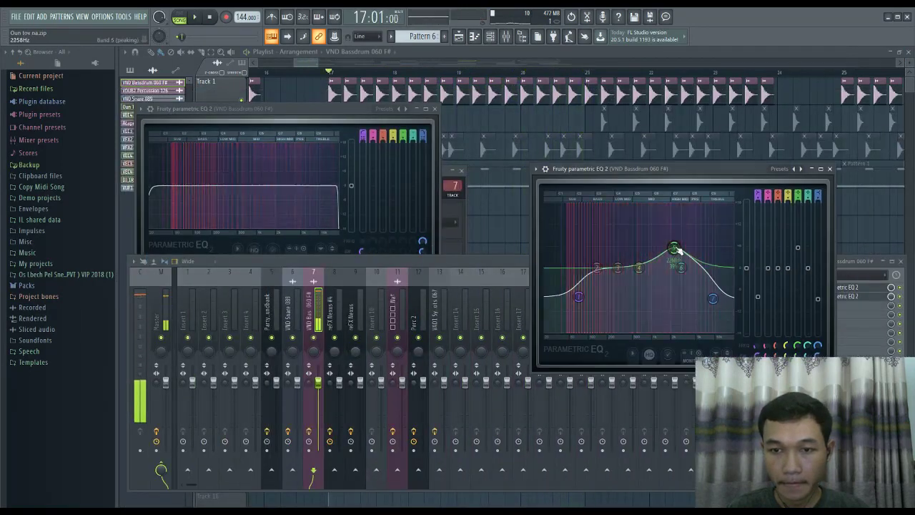
Set EQ band 5 of the kick to about 5.9 dB at 2414 Hz, raise band 7, and return to the playlist after playback.
drag(677, 249, 669, 249)
drag(720, 293, 735, 286)
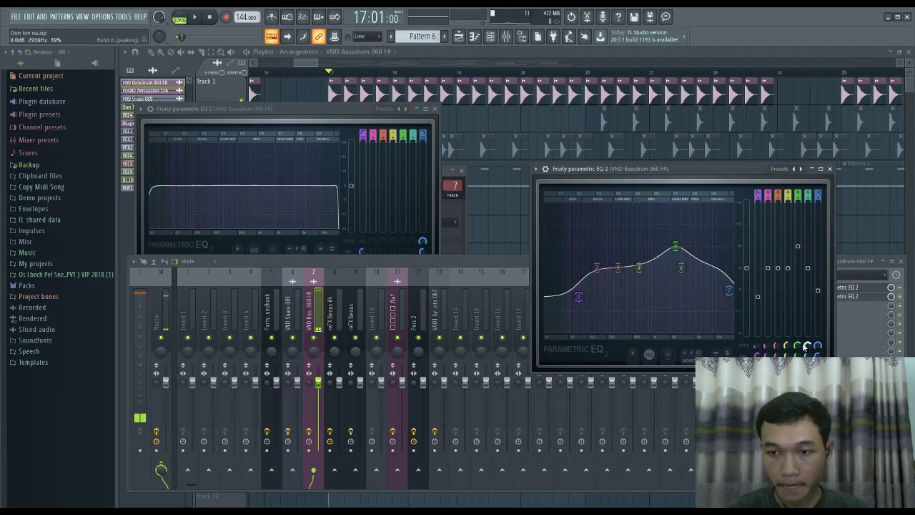
drag(671, 245, 675, 247)
key(space)
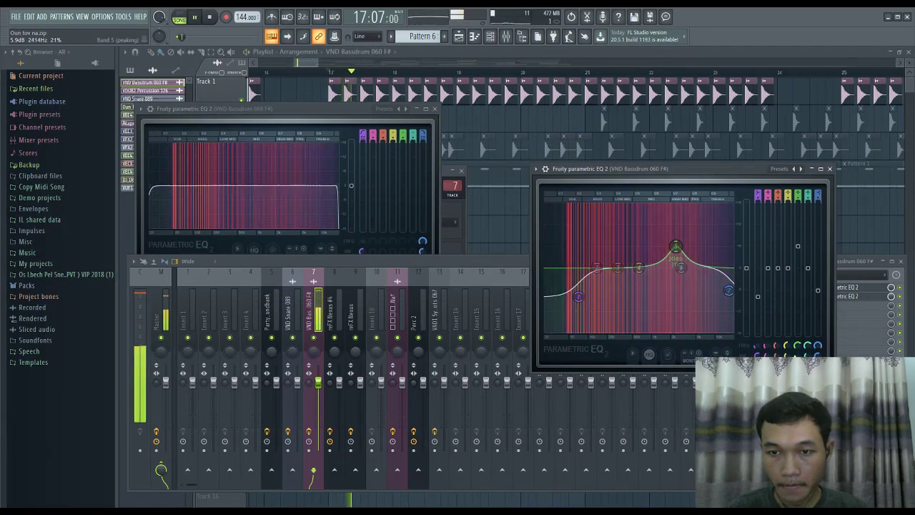
click(566, 116)
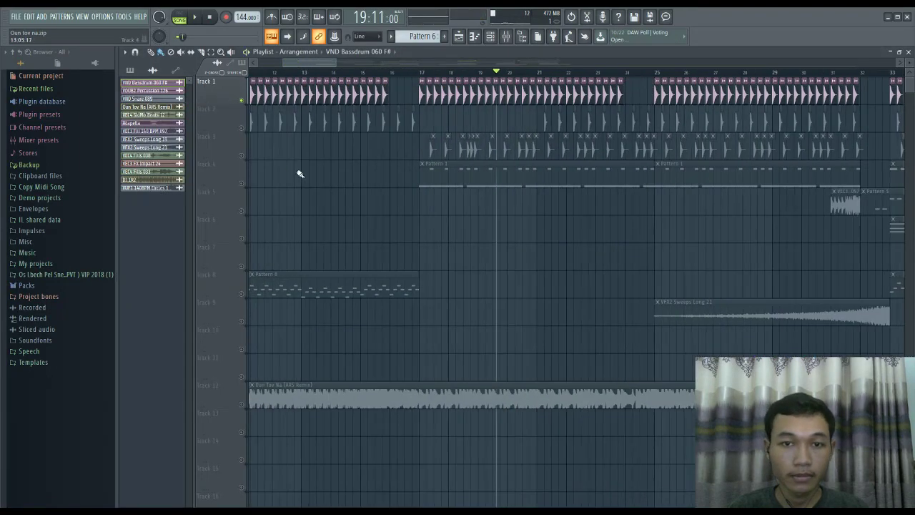
Solo Track 3, place the playhead just after bar 17 and open the VDUB2 Percussion 126 sample settings.
right_click(241, 155)
key(space)
key(space)
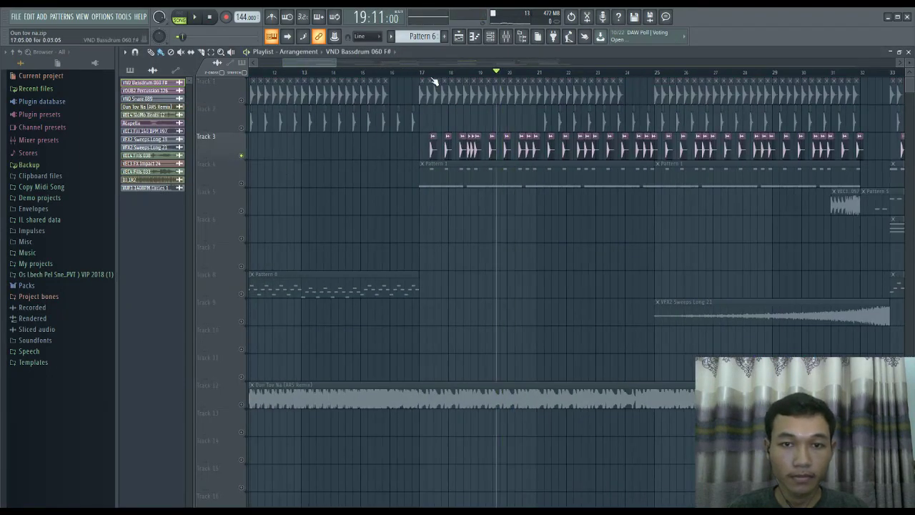
click(430, 73)
scroll(431, 74, up, 1)
scroll(432, 78, up, 2)
double_click(447, 150)
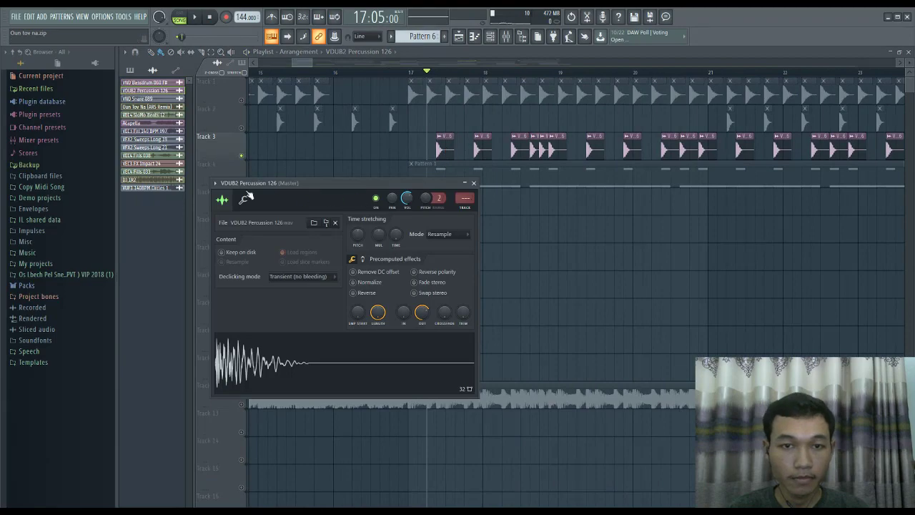
Route VDUB2 Percussion 126 to free mixer track 14 and load Fruity Reeverb 2 in its first effect slot.
click(216, 183)
click(365, 216)
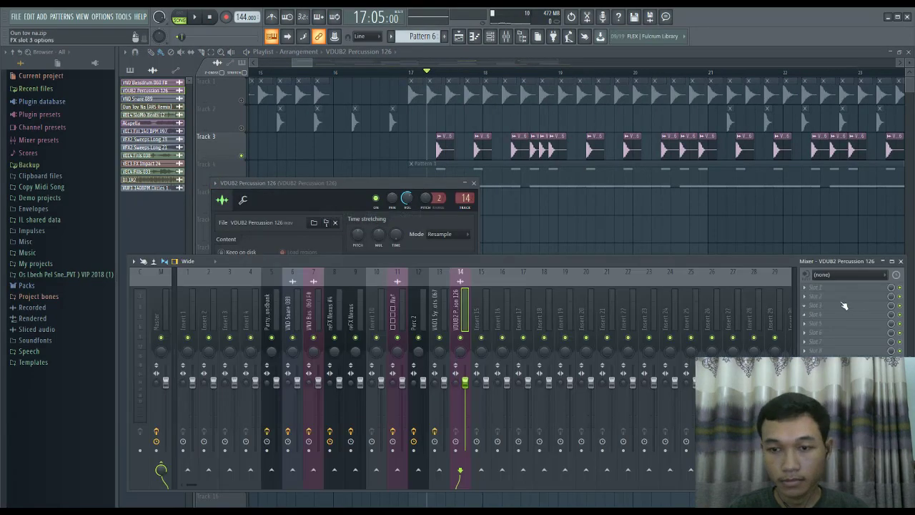
click(804, 287)
click(682, 233)
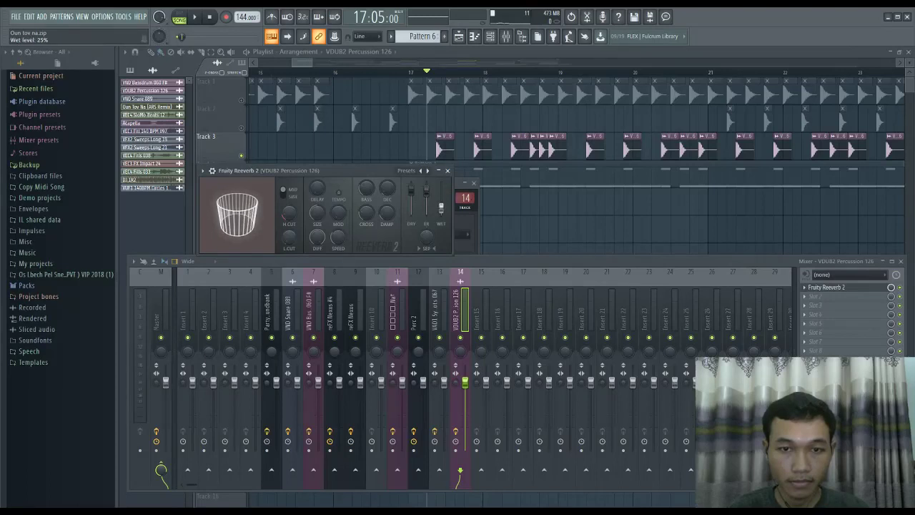
drag(341, 169, 365, 126)
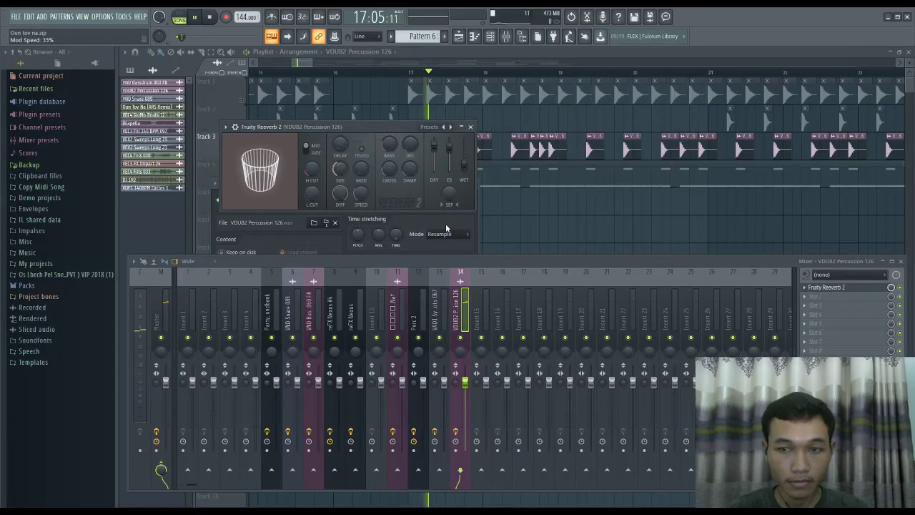
Add Fruity Parametric EQ 2 to the percussion track, boost band 2 about 5 dB near 183 Hz and adjust band 1.
key(F8)
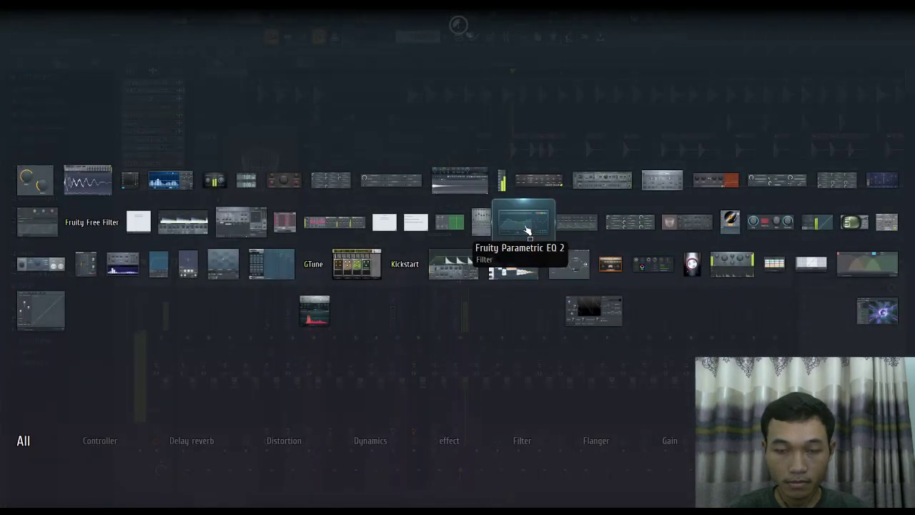
click(526, 229)
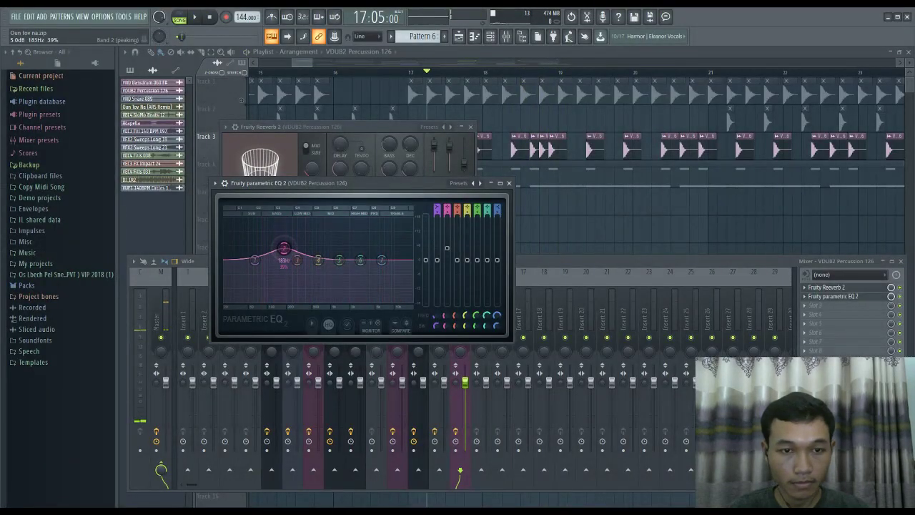
drag(283, 248, 285, 248)
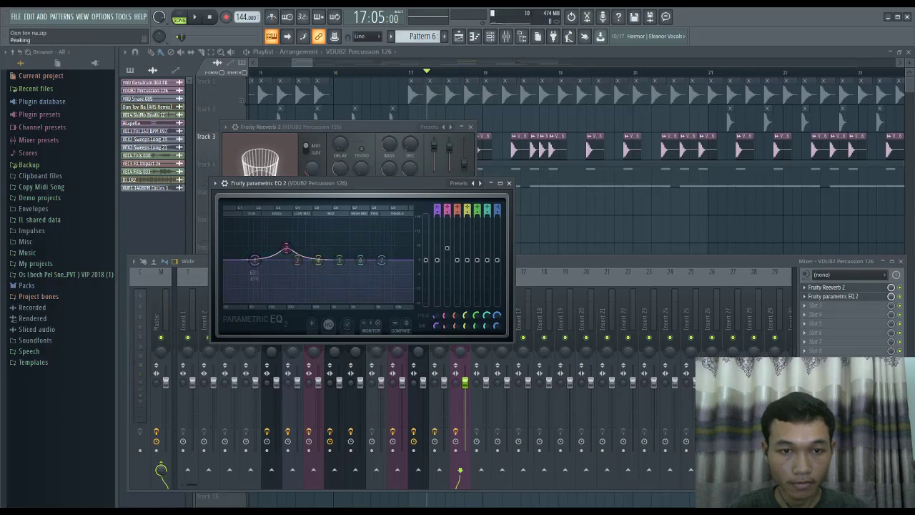
drag(254, 259, 292, 247)
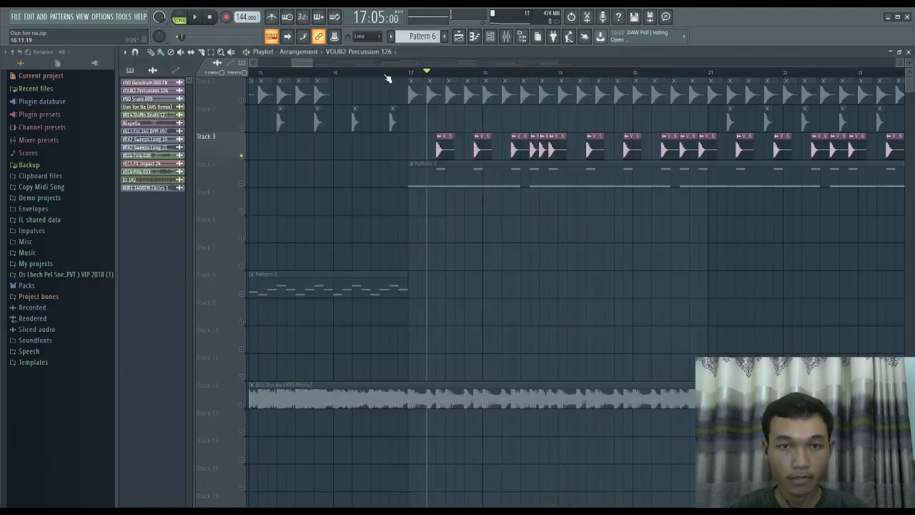
Unsolo the playlist tracks, mute the Oun Tov Na (ARS Remix) audio on Track 12 and play the arrangement from bar 16.
scroll(387, 75, down, 10)
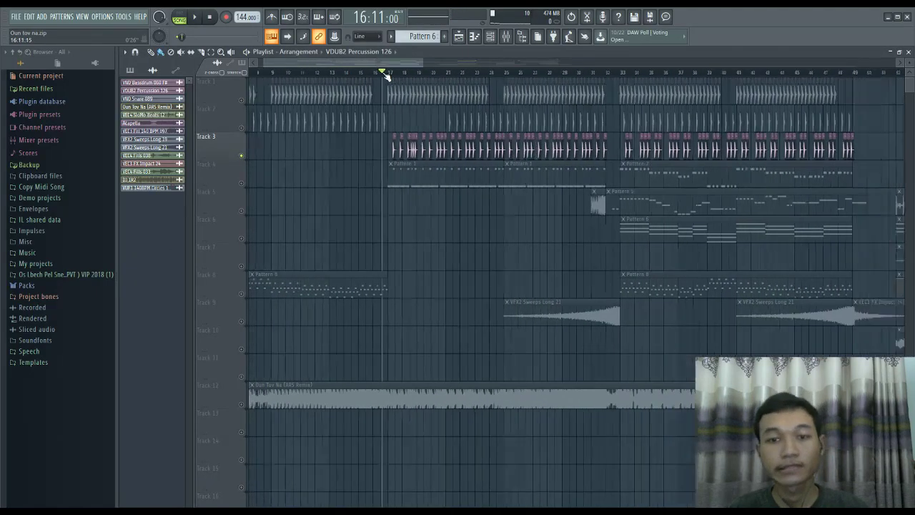
right_click(241, 184)
right_click(240, 183)
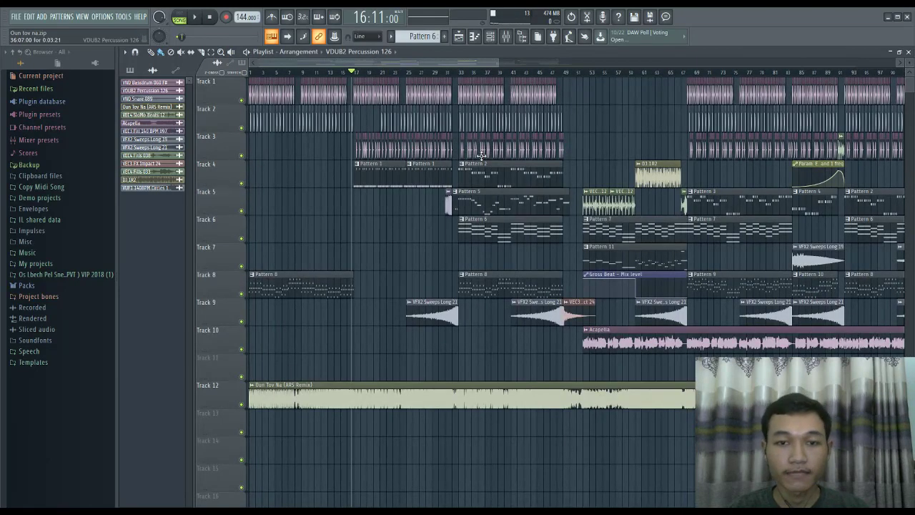
scroll(391, 239, down, 2)
click(241, 350)
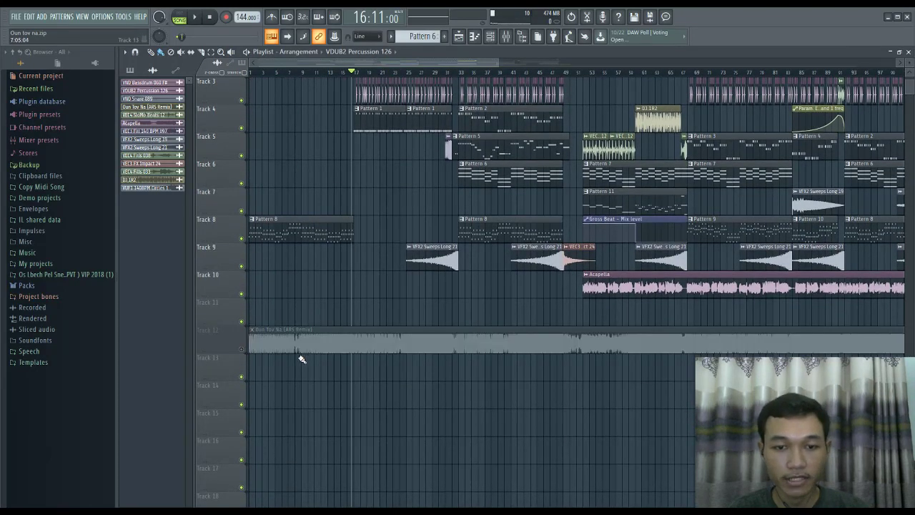
scroll(300, 357, up, 2)
key(space)
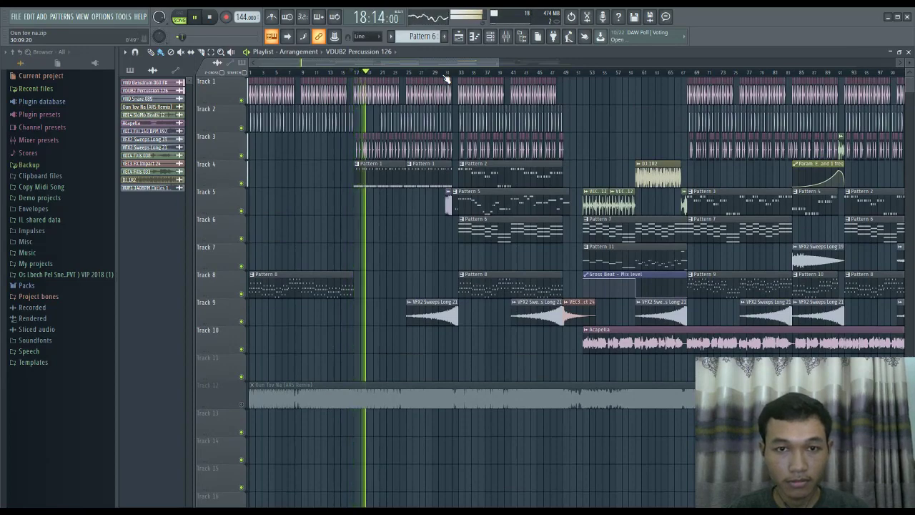
Place the playhead midway through bar 31, just before Pattern 5 starts on Track 5, and play the arrangement.
click(445, 74)
scroll(450, 75, down, 2)
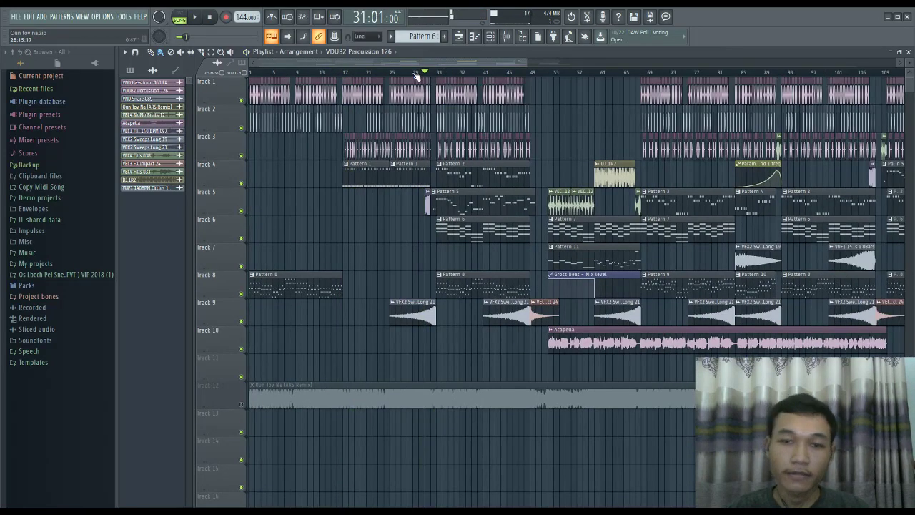
scroll(416, 75, up, 2)
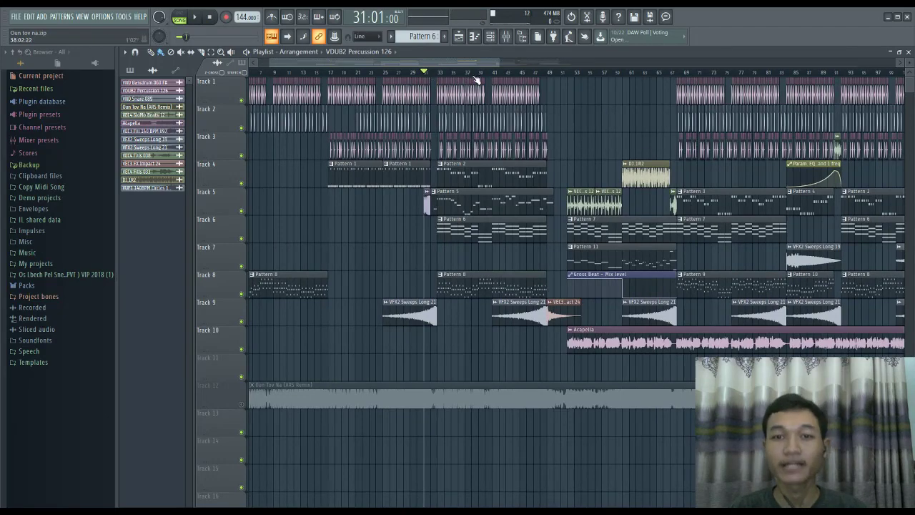
scroll(476, 79, down, 2)
scroll(368, 74, up, 4)
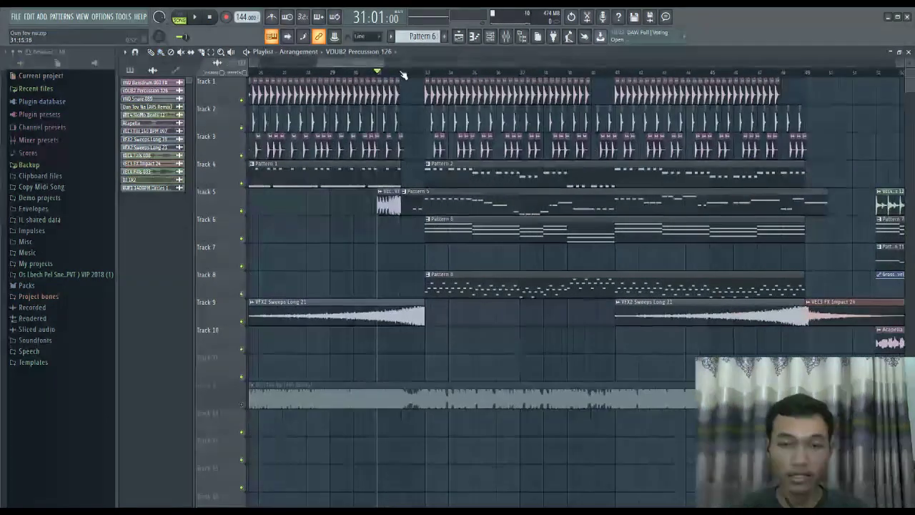
scroll(392, 73, down, 2)
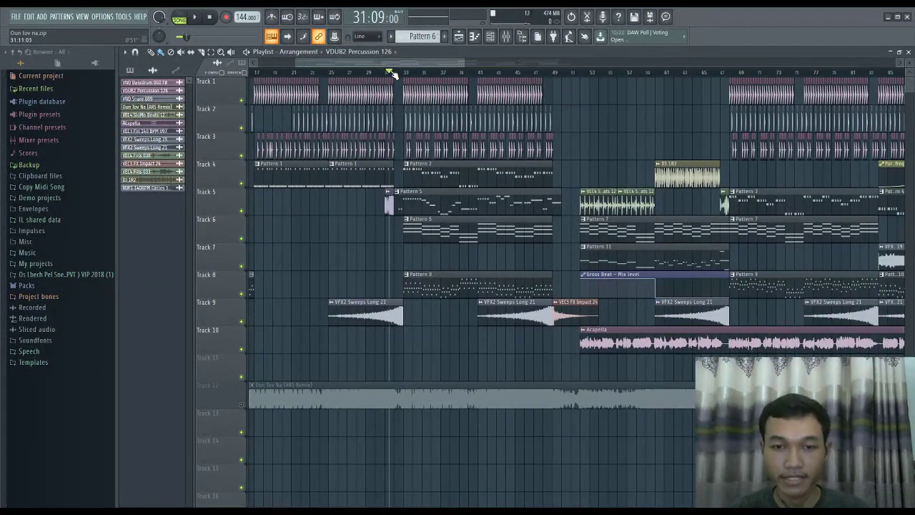
key(space)
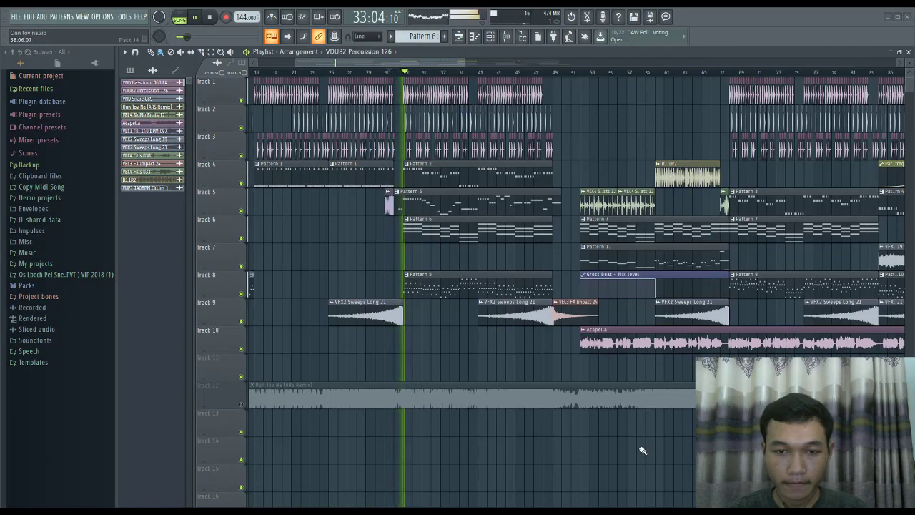
Follow playback of the section across bars 33 to 48, examining its clips on all tracks, and stop playback.
scroll(448, 63, down, 3)
scroll(434, 74, down, 2)
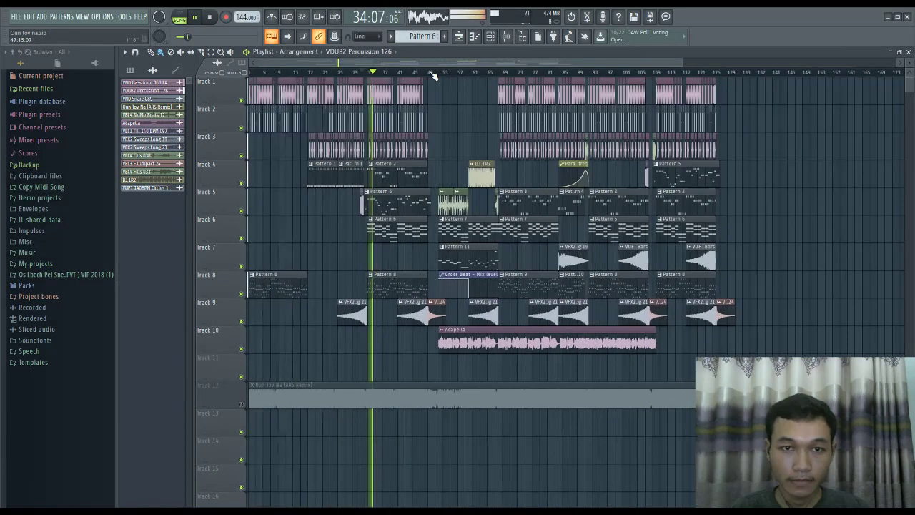
scroll(398, 79, up, 2)
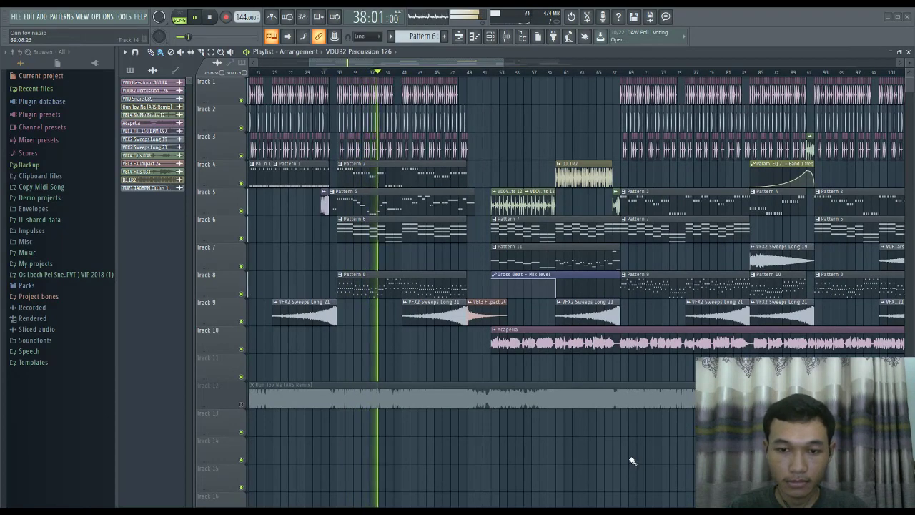
scroll(386, 72, up, 3)
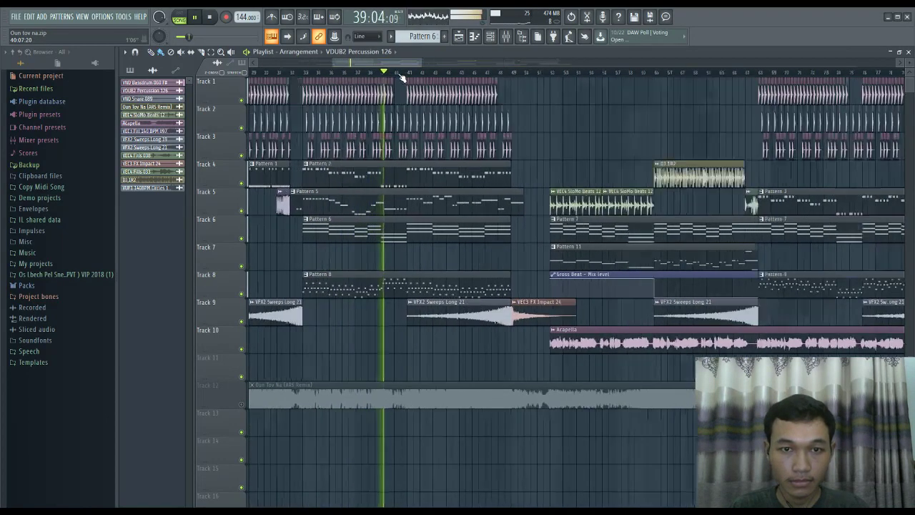
scroll(401, 77, down, 1)
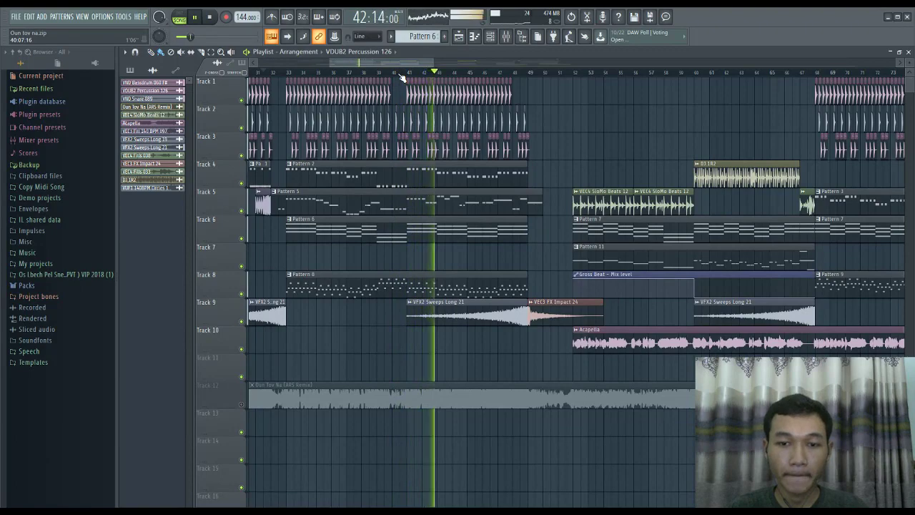
scroll(401, 77, down, 3)
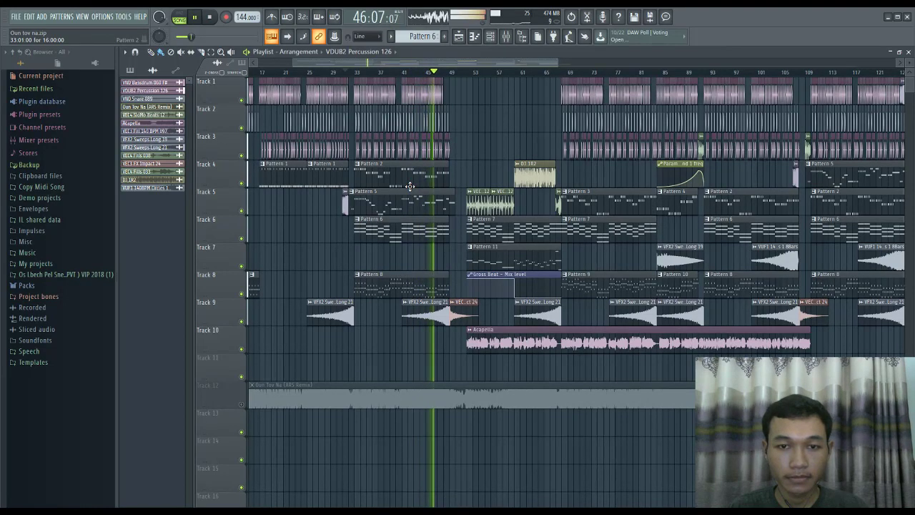
scroll(410, 186, down, 3)
scroll(409, 186, up, 2)
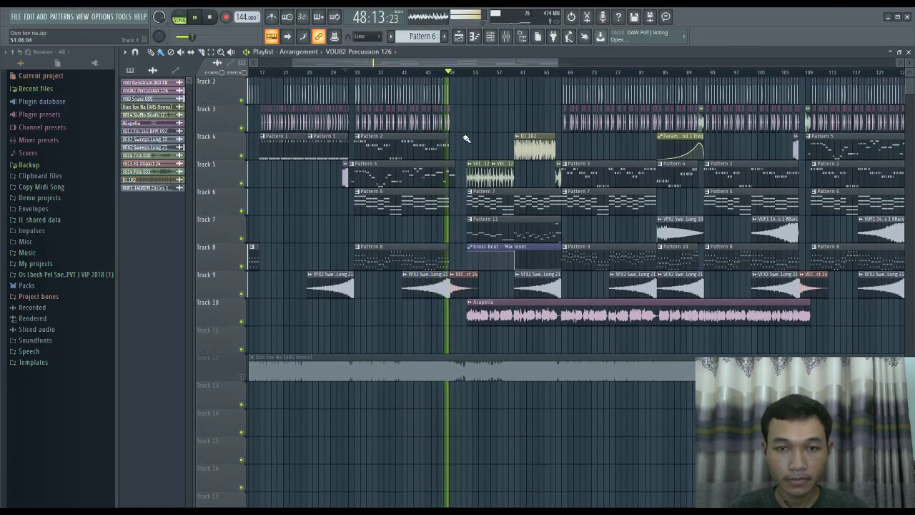
key(space)
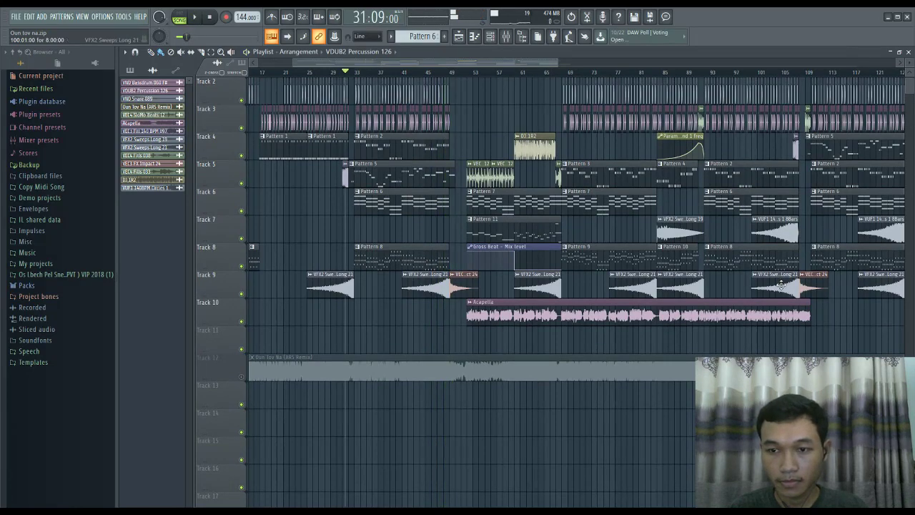
Copy the VUF1 140BPM Circles 1 8Bars clip on Track 7 to bar 41 and play the arrangement from bar 46.
drag(779, 233, 438, 228)
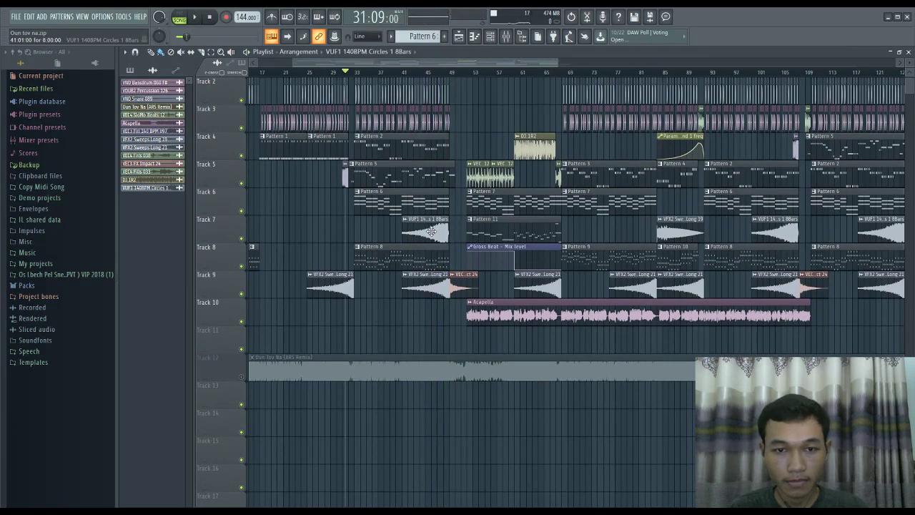
ctrl+scroll(431, 230, up, 4)
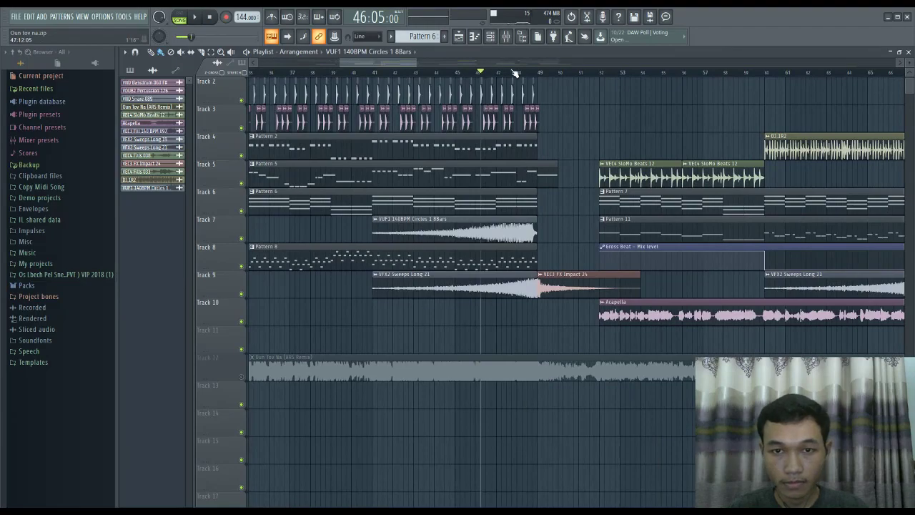
key(space)
ctrl+scroll(514, 73, up, 5)
scroll(577, 142, up, 1)
ctrl+scroll(577, 144, down, 3)
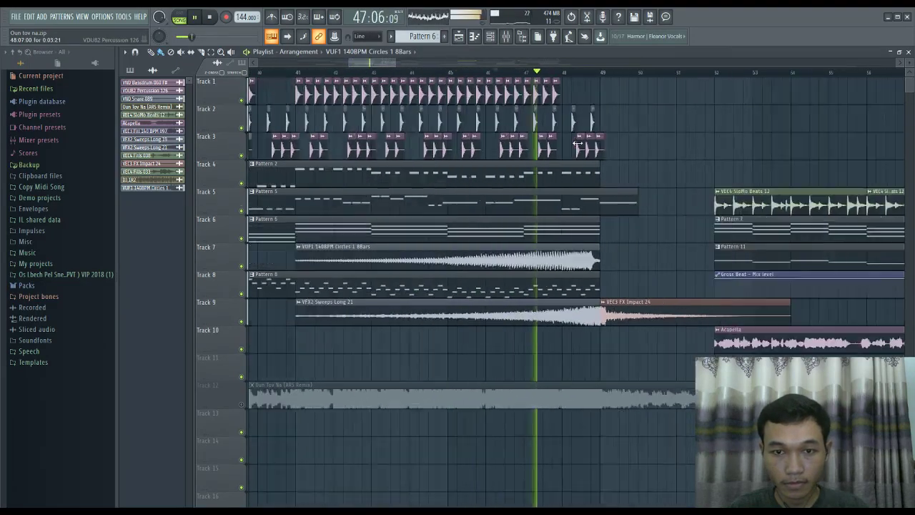
Copy the bass drum's EQ Band 1 freq automation clip from Track 4 to Track 10 at bar 41 and replay the transition from bar 46.
ctrl+scroll(600, 153, down, 5)
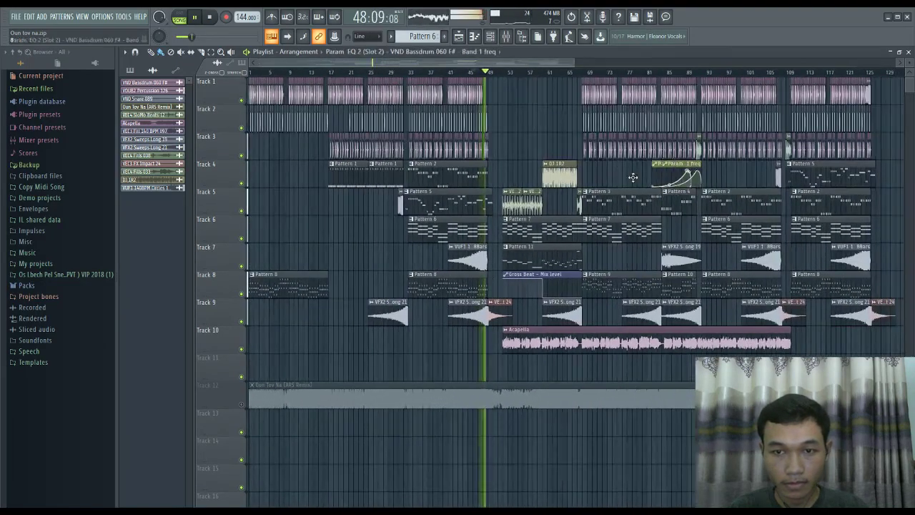
drag(661, 175, 461, 339)
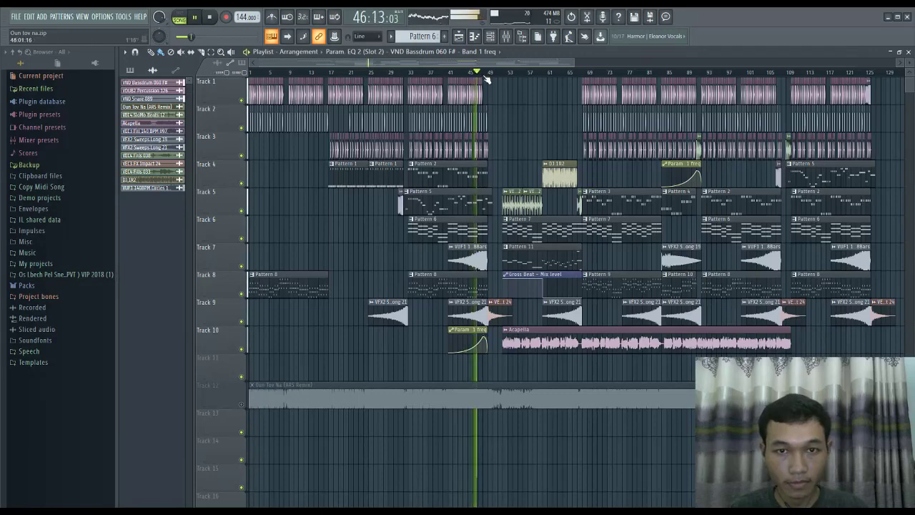
ctrl+scroll(484, 78, up, 8)
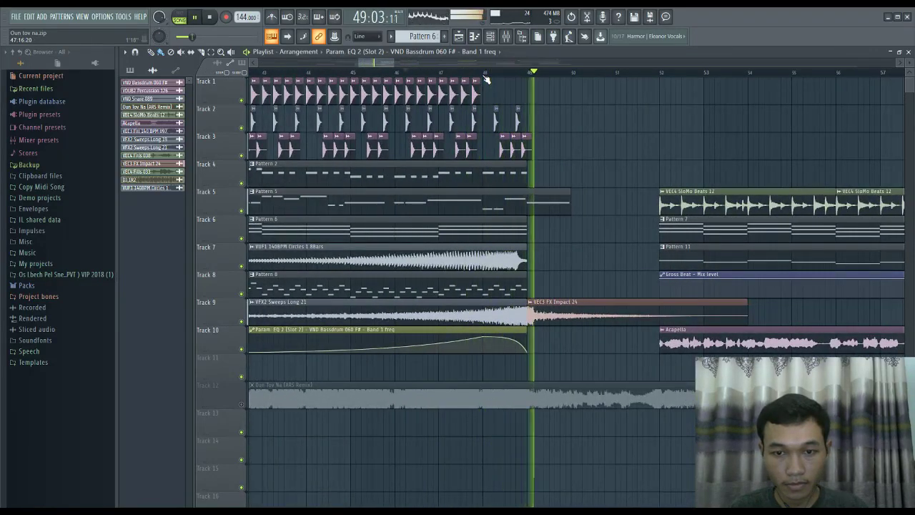
ctrl+scroll(484, 79, down, 8)
ctrl+scroll(433, 88, up, 2)
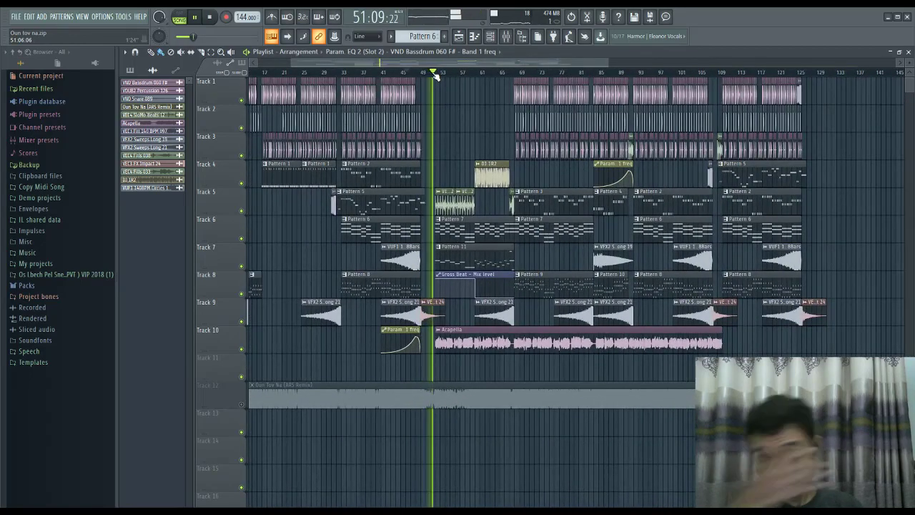
Extend the start of the Acapella clip on Track 10 to slightly before bar 52.
ctrl+scroll(433, 77, up, 3)
scroll(469, 198, down, 5)
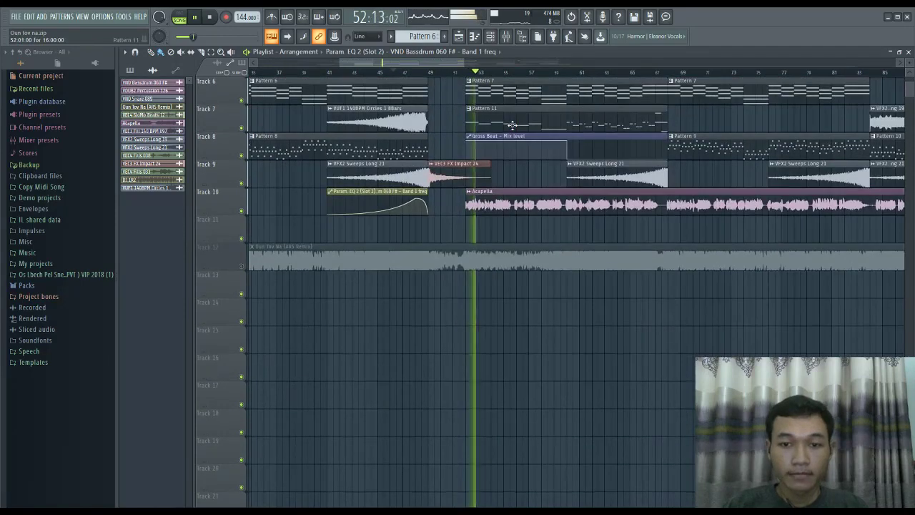
ctrl+scroll(458, 207, up, 4)
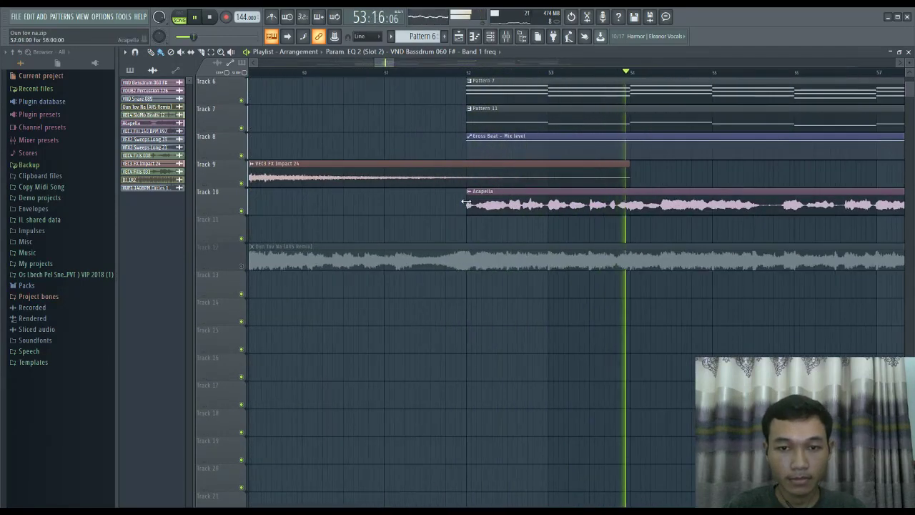
mouse_move(463, 203)
mouse_down()
mouse_move(413, 195)
mouse_move(454, 195)
mouse_up()
ctrl+scroll(405, 196, down, 5)
scroll(501, 228, up, 5)
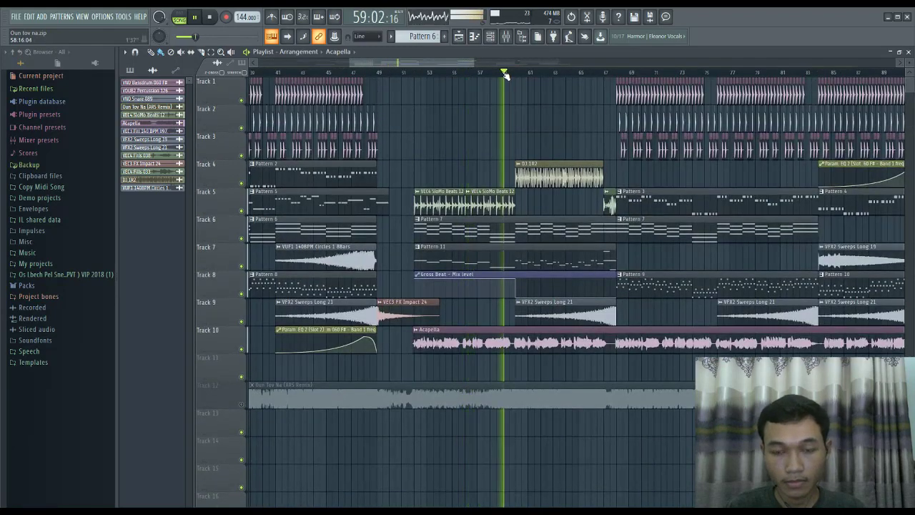
Review the section from bar 59 during playback, skip ahead to about bar 67 and follow the arrangement onward.
ctrl+scroll(524, 151, down, 3)
scroll(524, 152, down, 3)
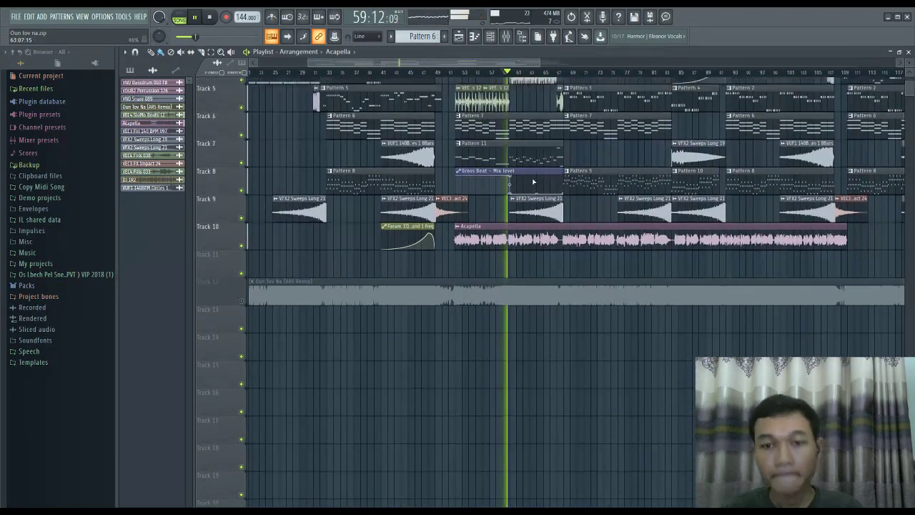
scroll(523, 151, up, 3)
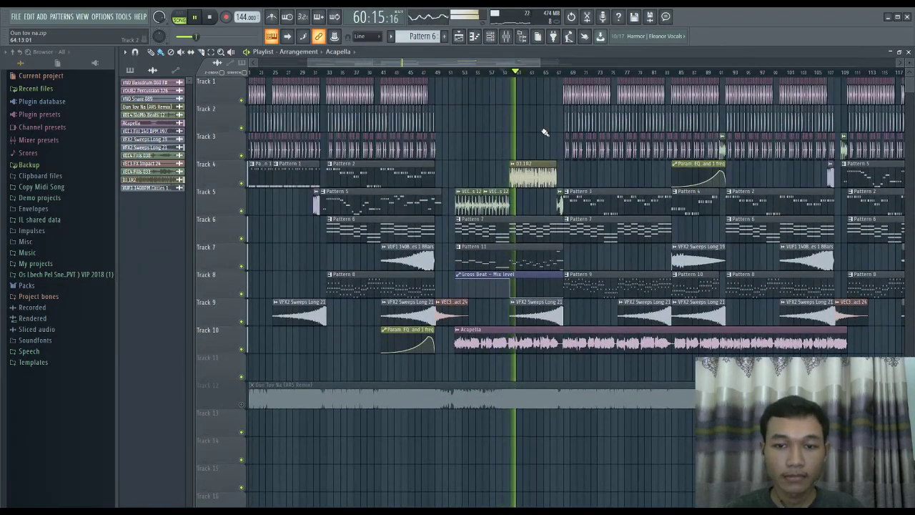
click(557, 73)
drag(476, 66, 525, 69)
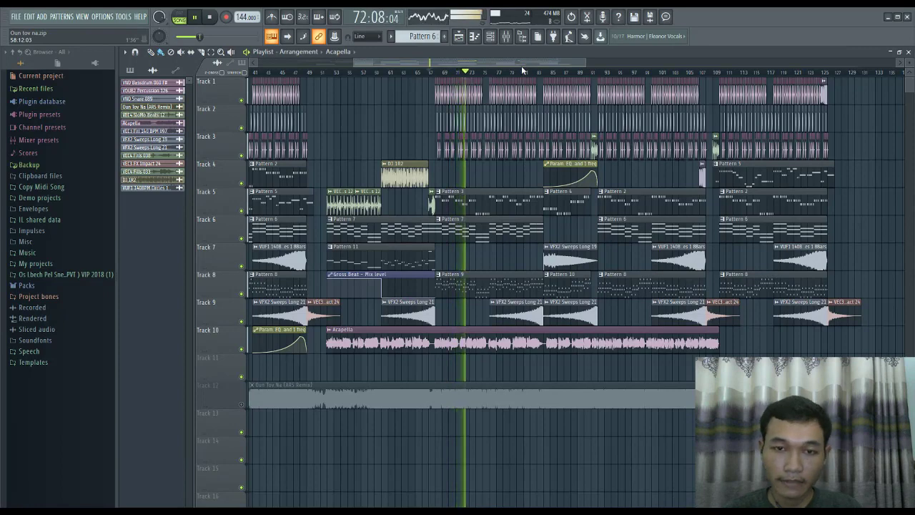
Select Pattern 4 on Track 5 and inspect the Perc 2 and Party Design Bounce Soundbank instruments in the channel rack.
click(559, 205)
click(490, 37)
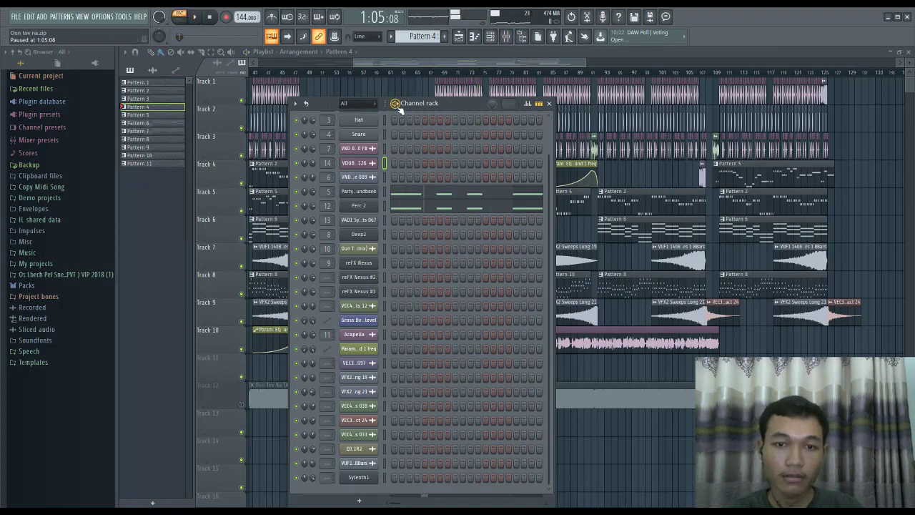
click(370, 206)
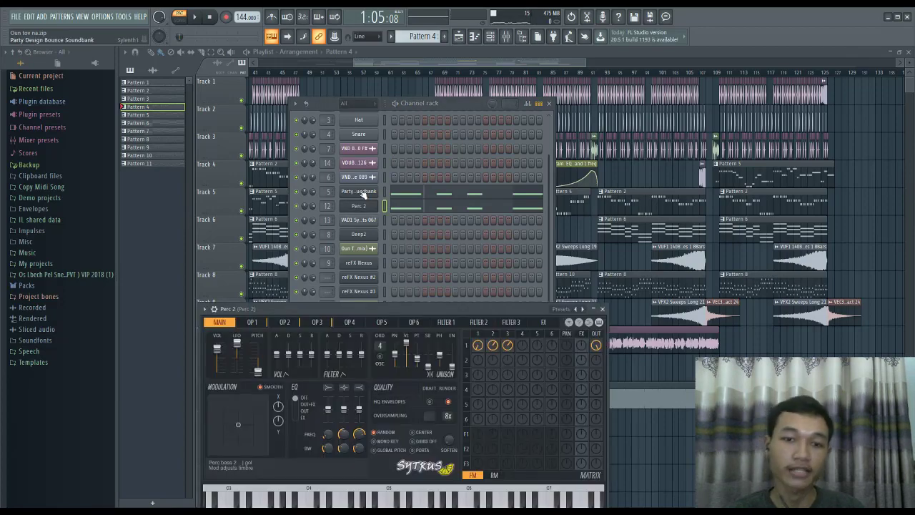
click(367, 196)
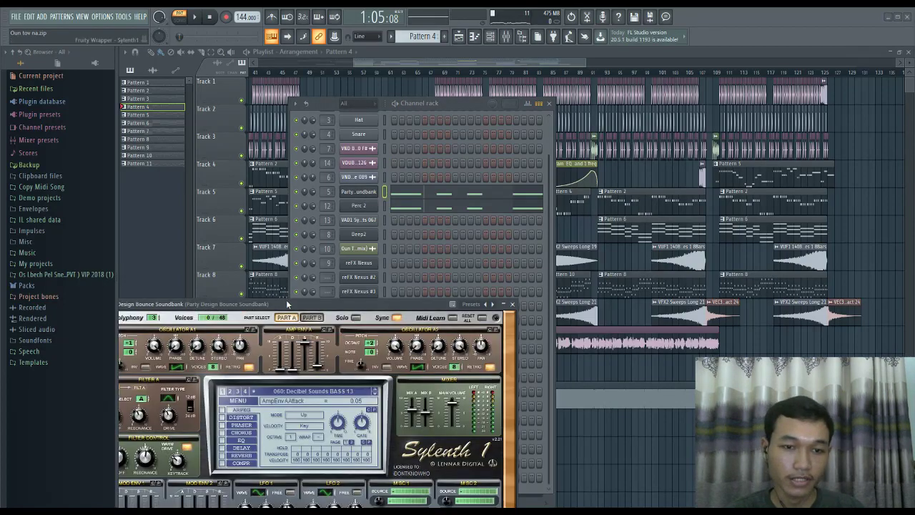
drag(286, 304, 707, 185)
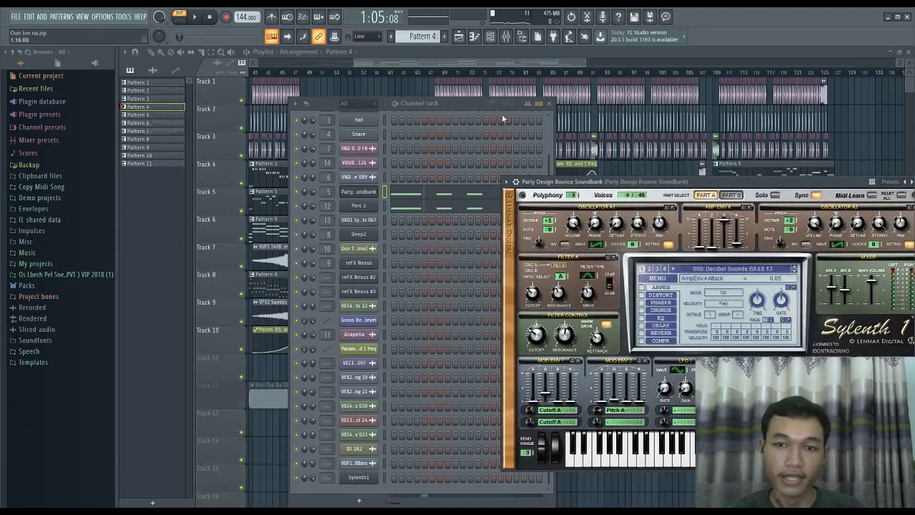
Bring the channel rack forward, reopen the Perc 2 channel and close all open windows over the playlist.
click(467, 105)
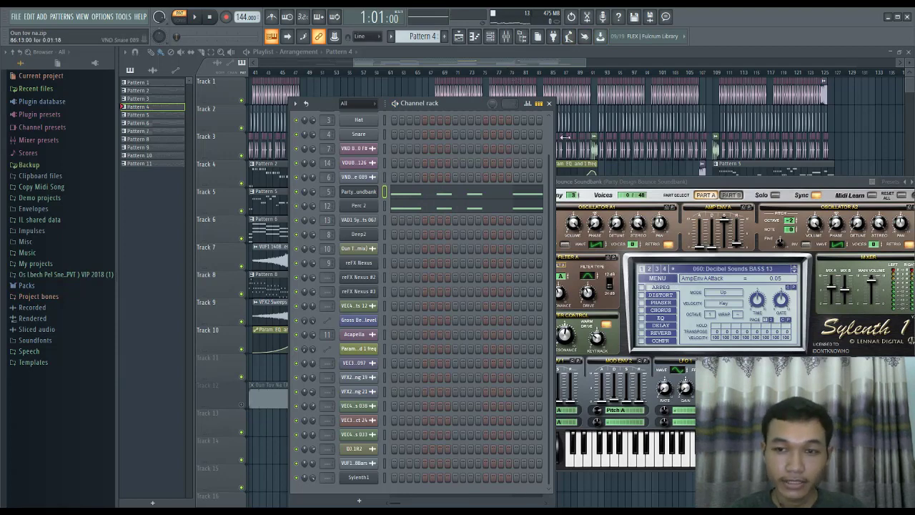
click(368, 206)
key(F12)
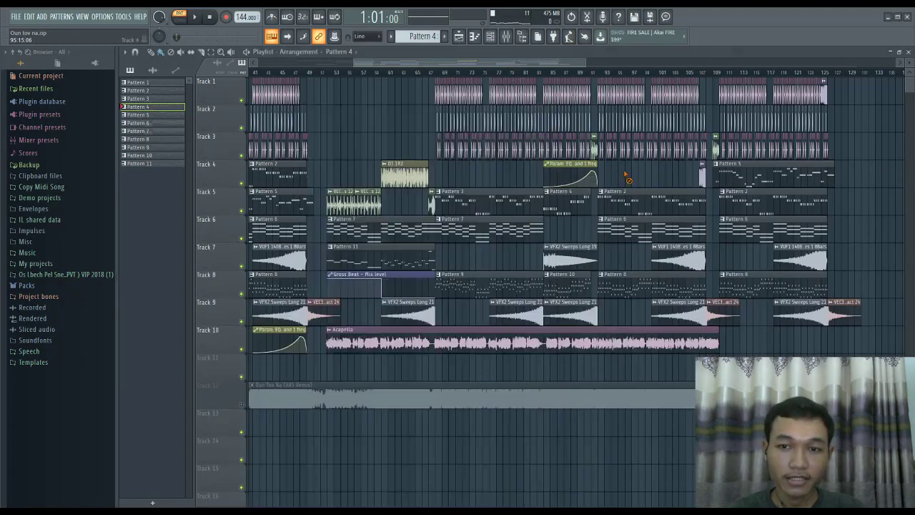
Switch back to the song arrangement and place the playhead at bar 84, where Pattern 4 starts on Track 5.
click(538, 75)
scroll(538, 75, up, 4)
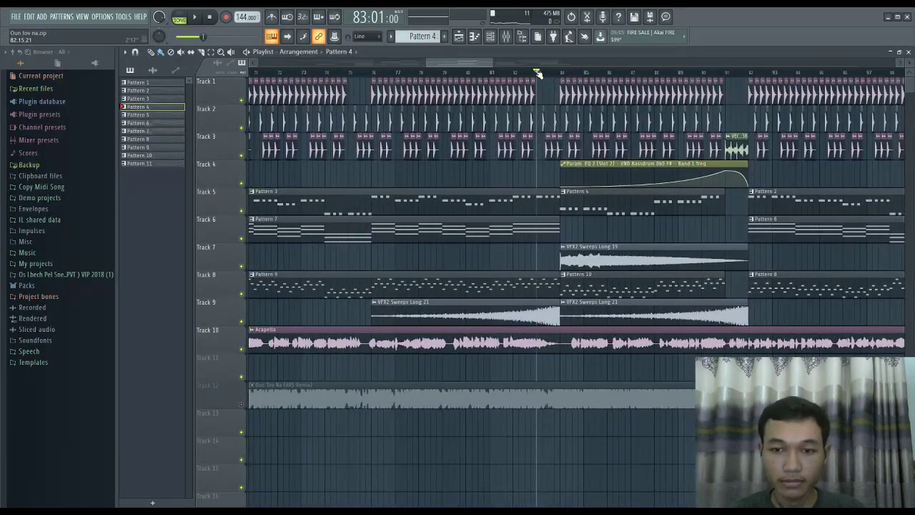
scroll(538, 74, down, 3)
scroll(543, 74, up, 3)
click(547, 74)
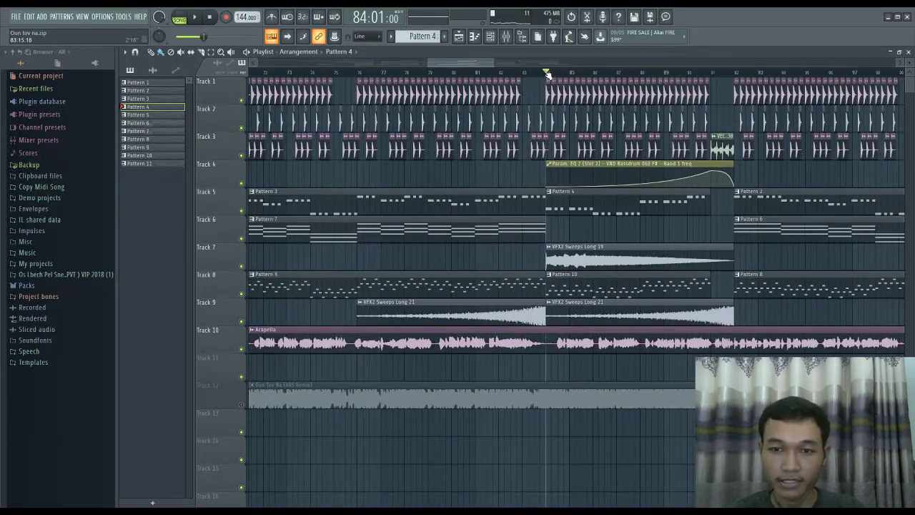
Clone Pattern 7 and place the copy, Pattern 8, on Track 11 starting at bar 84.
scroll(547, 74, down, 2)
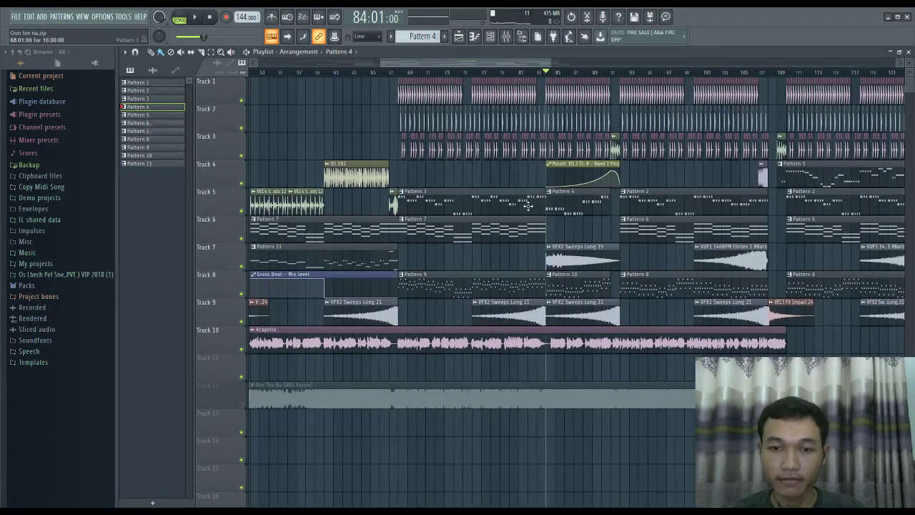
click(422, 36)
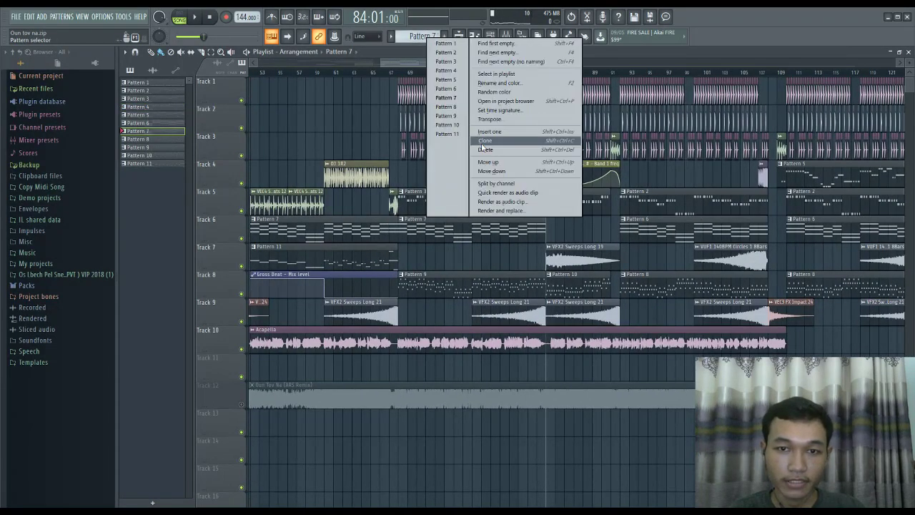
click(565, 198)
scroll(579, 246, down, 2)
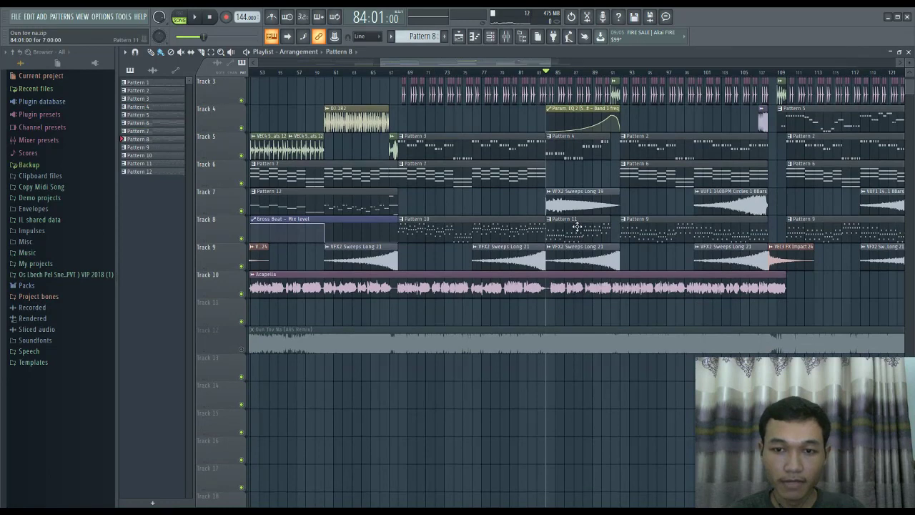
click(547, 312)
Copy the refX Nexus #3 notes from Pattern 11 and paste them into the same channel of Pattern 8.
click(580, 233)
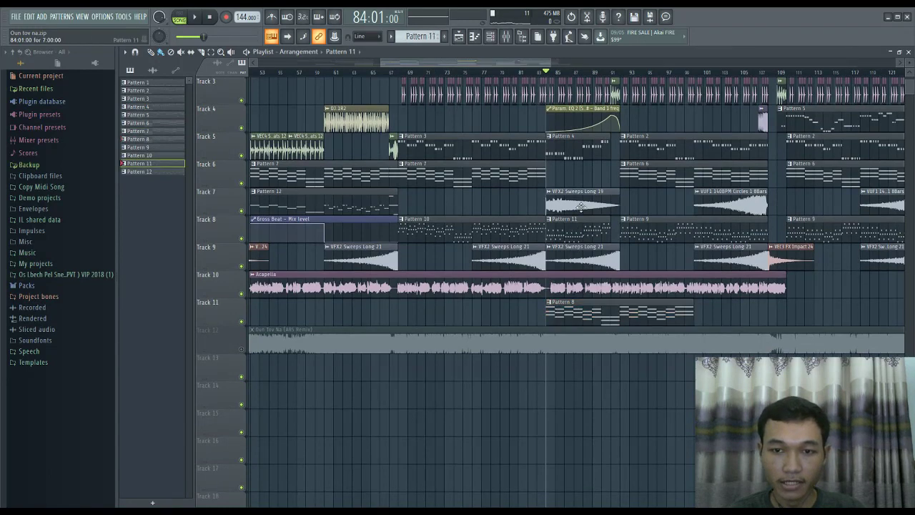
click(490, 35)
right_click(362, 293)
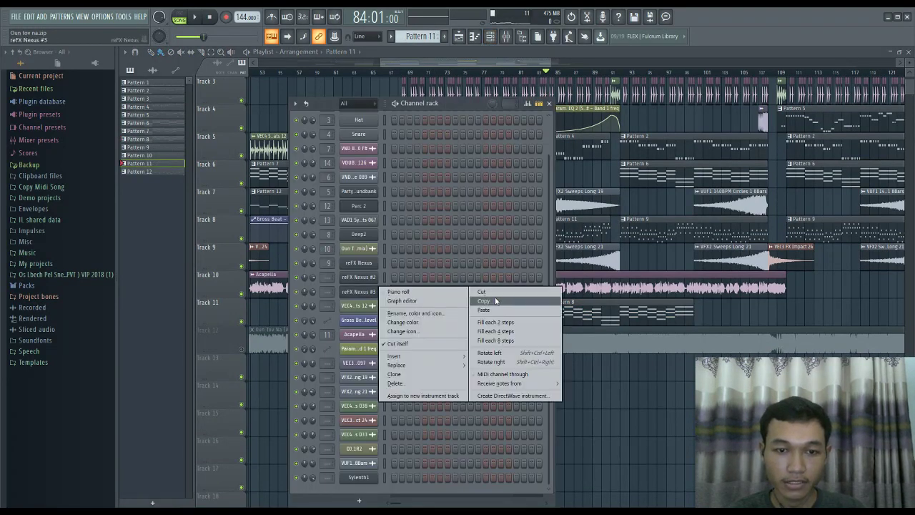
click(496, 301)
right_click(718, 317)
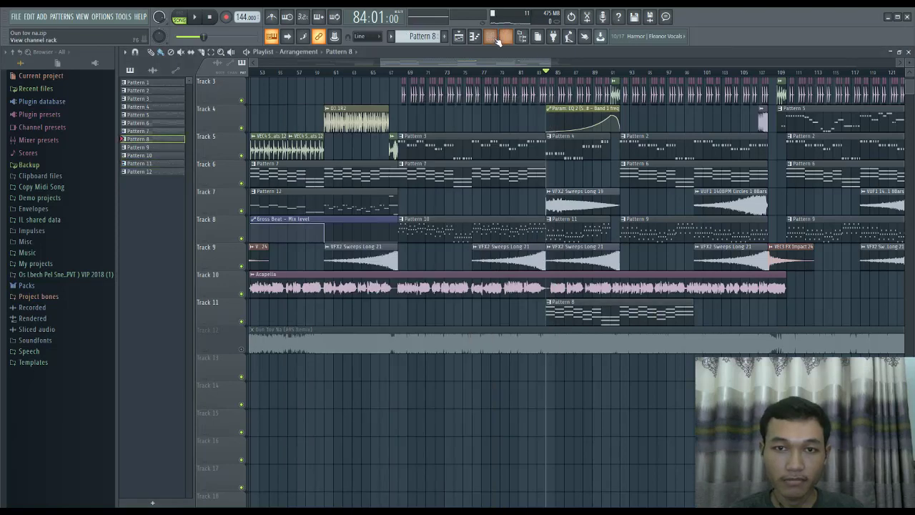
click(496, 38)
right_click(383, 290)
click(460, 293)
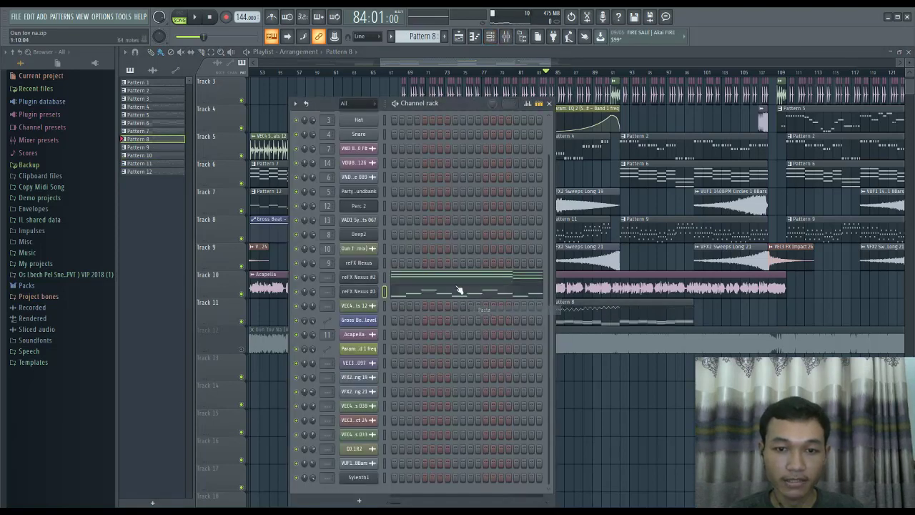
Delete all refX Nexus #2 chords in Pattern 8 except the first-bar D4, F4 and A4 chord.
key(ctrl+a)
scroll(161, 314, up, 4)
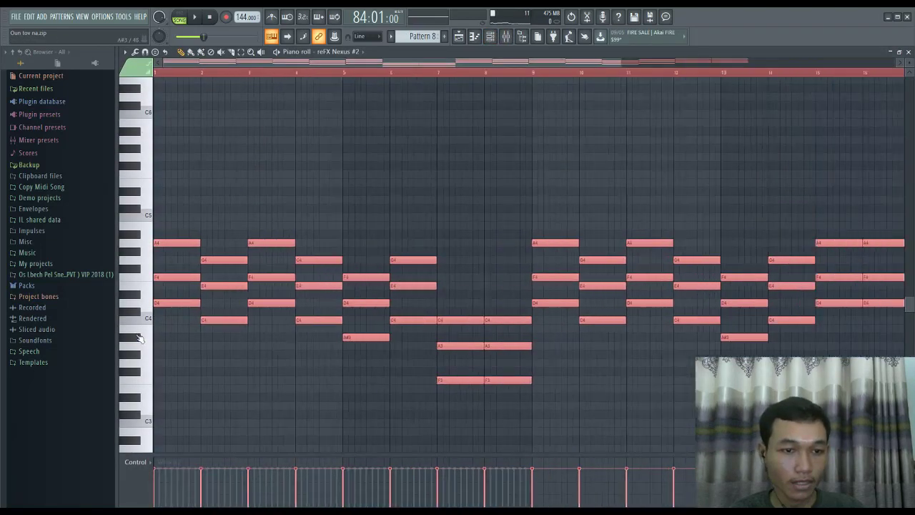
scroll(152, 353, up, 2)
scroll(152, 354, down, 3)
scroll(153, 355, down, 3)
scroll(152, 355, up, 5)
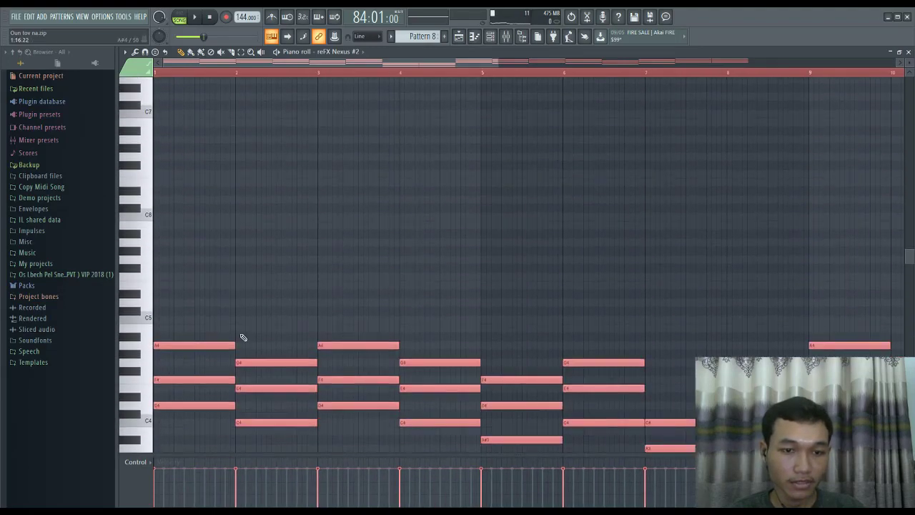
scroll(243, 337, down, 5)
scroll(363, 333, down, 3)
drag(777, 357, 208, 155)
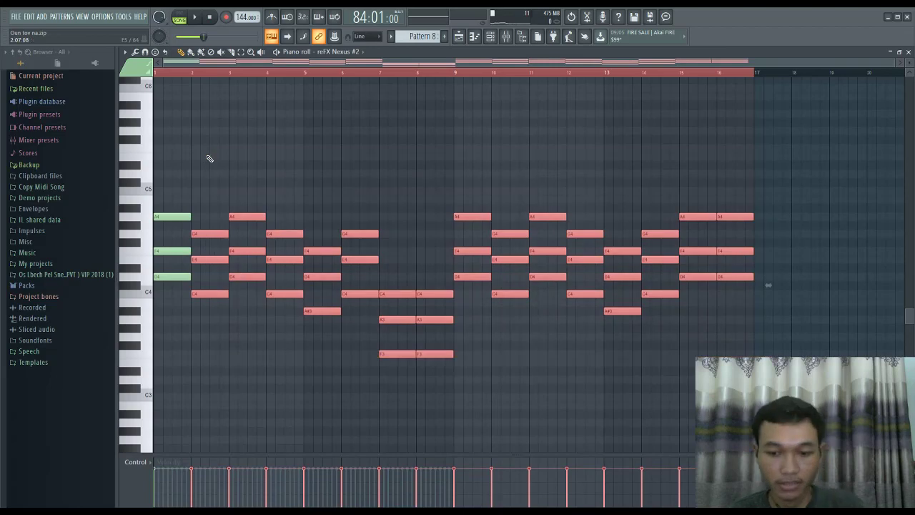
key(Delete)
Transpose the remaining chord up to G7, A#7 and D8, and duplicate it into bar 2.
key(ctrl+a)
scroll(204, 347, up, 3)
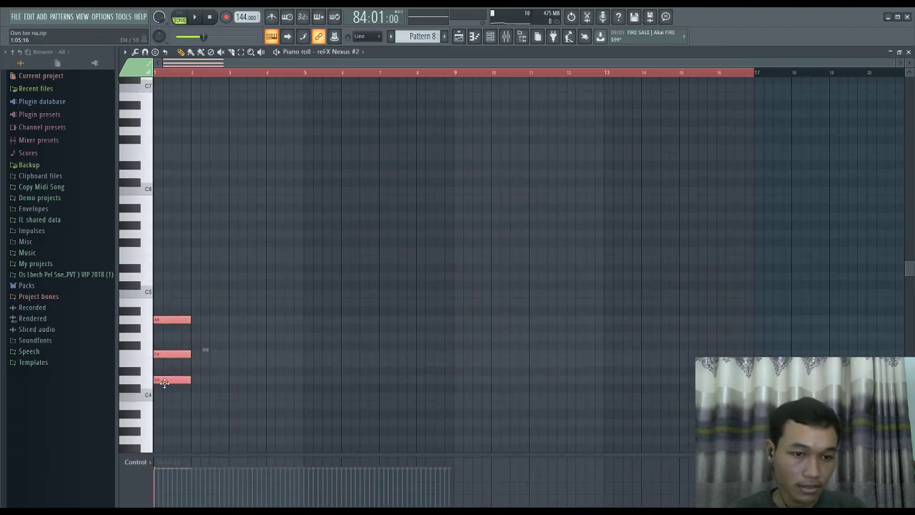
drag(164, 382, 87, 288)
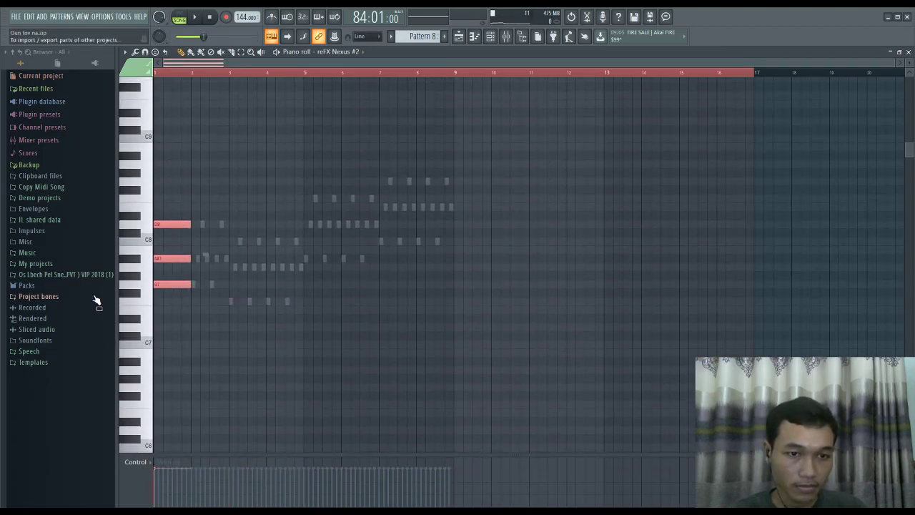
scroll(151, 296, up, 4)
key(ctrl+b)
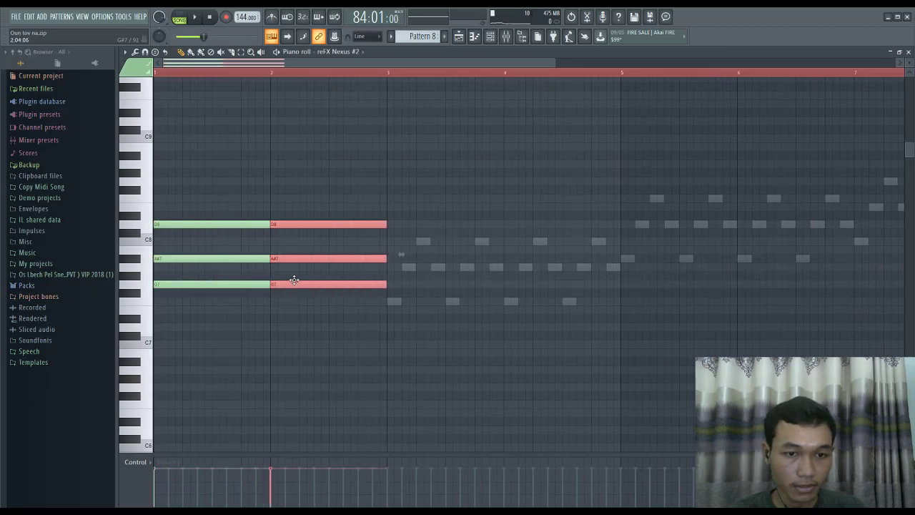
Raise the middle chord notes to B7 and copy the two-bar chord across bars 3 to 8, following the pasted melody's F7, A#7 and C8 bass notes.
scroll(297, 282, down, 2)
click(250, 268)
drag(246, 258, 190, 250)
drag(399, 290, 155, 216)
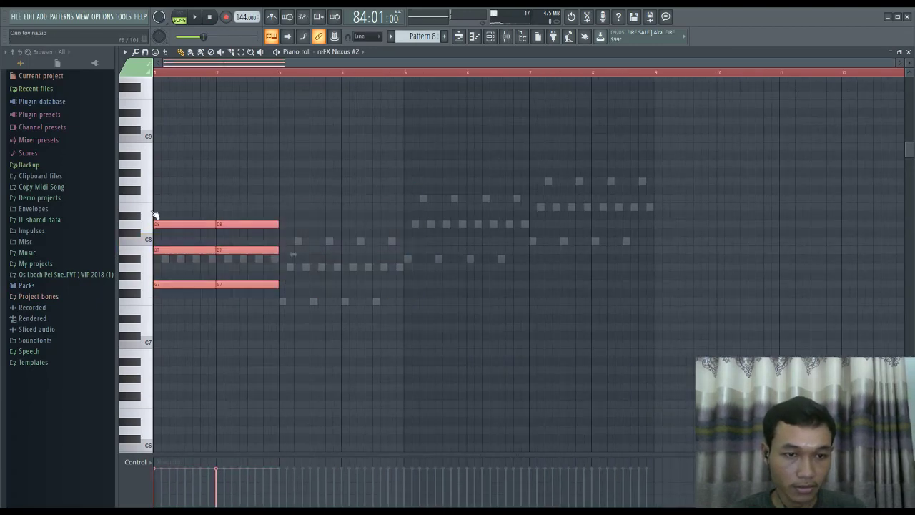
drag(164, 286, 538, 236)
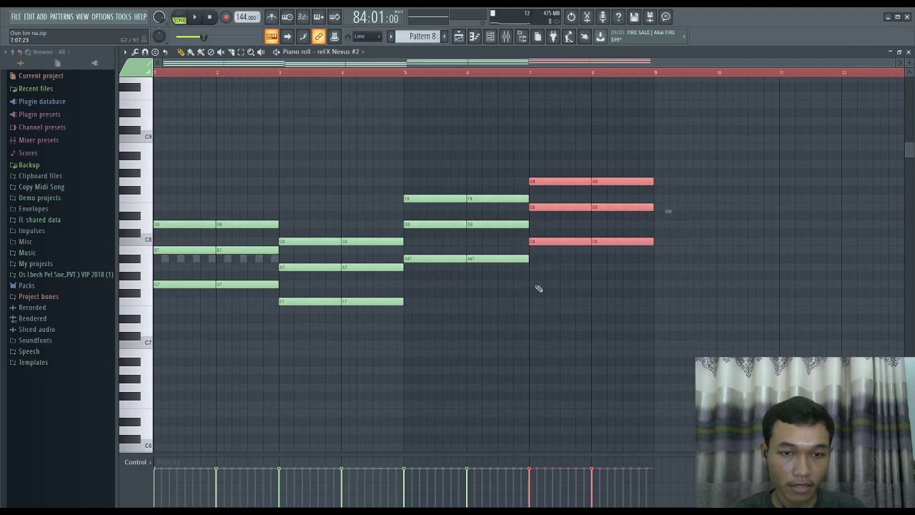
Transpose all eight bars of refX Nexus #2 chords down three octaves, starting from G4.
key(ctrl+a)
scroll(177, 304, down, 4)
scroll(181, 286, up, 2)
scroll(178, 271, down, 5)
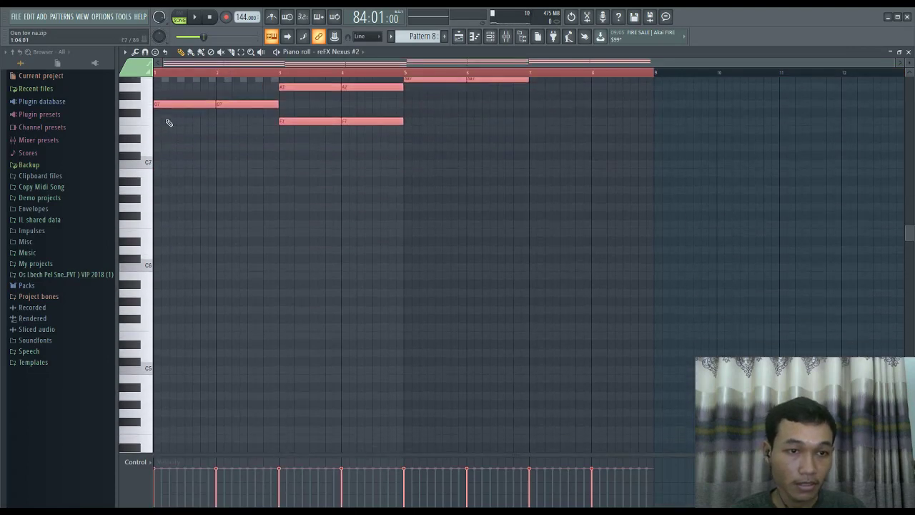
drag(163, 105, 123, 409)
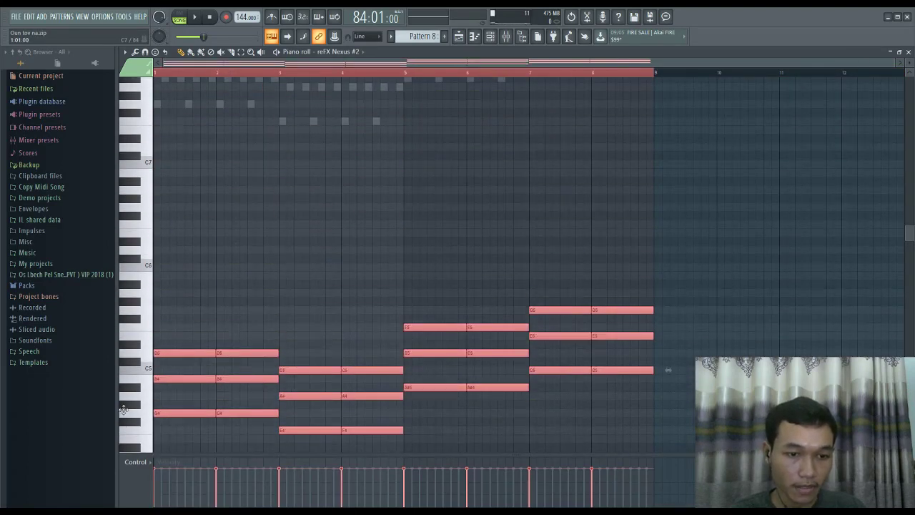
Close the piano roll, cut the pasted melody from refX Nexus #3 in Pattern 8, and hide the channel rack.
click(908, 53)
right_click(376, 291)
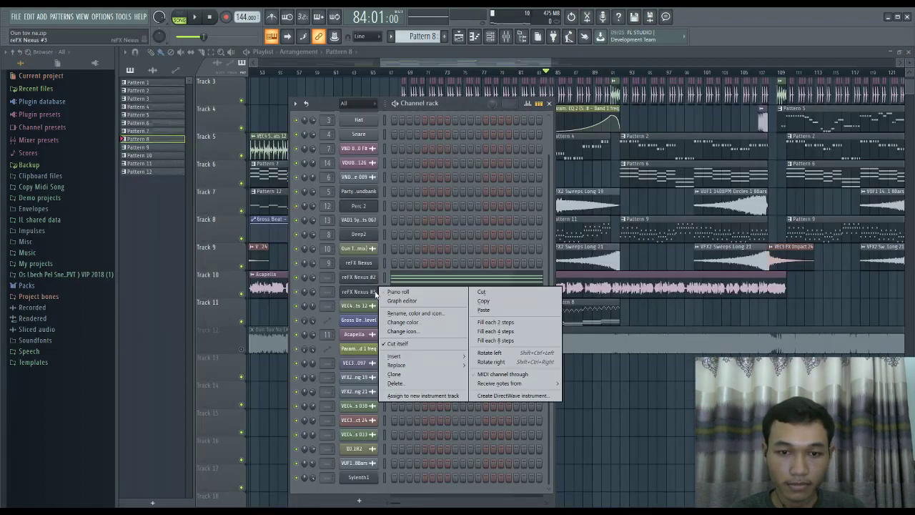
click(493, 294)
key(F6)
Open Pattern 11's refX Nexus #3 melody and play back its opening bars.
double_click(572, 232)
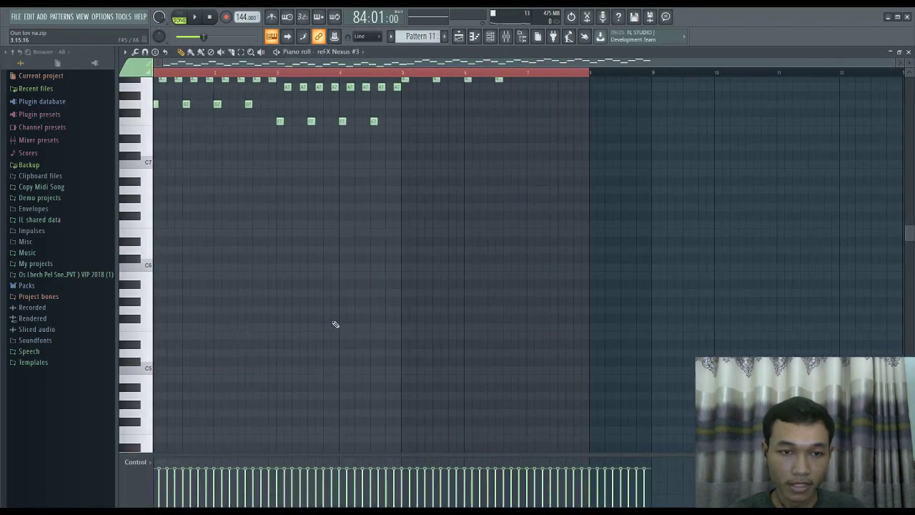
click(197, 17)
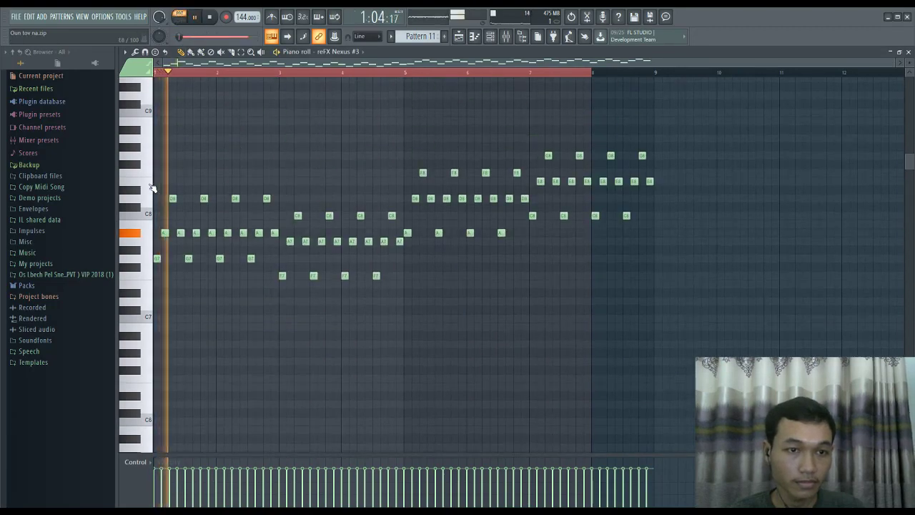
scroll(160, 187, up, 3)
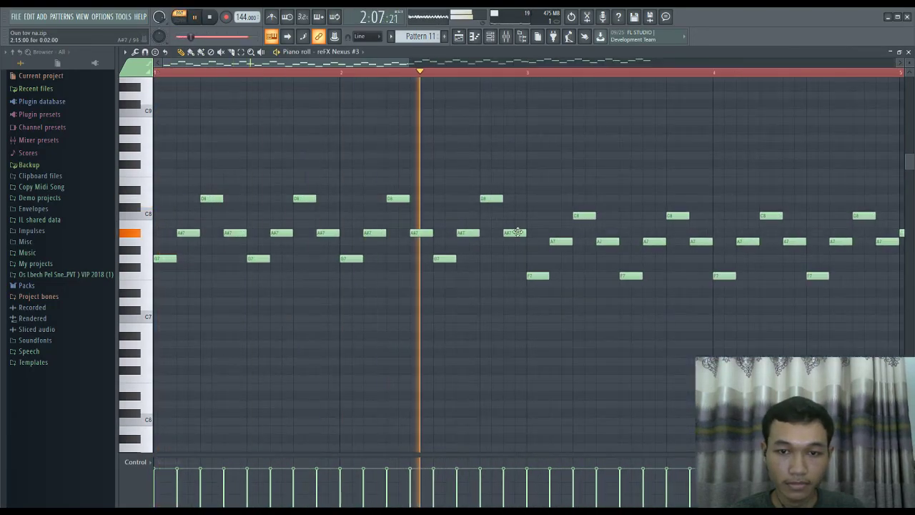
scroll(428, 243, down, 2)
key(space)
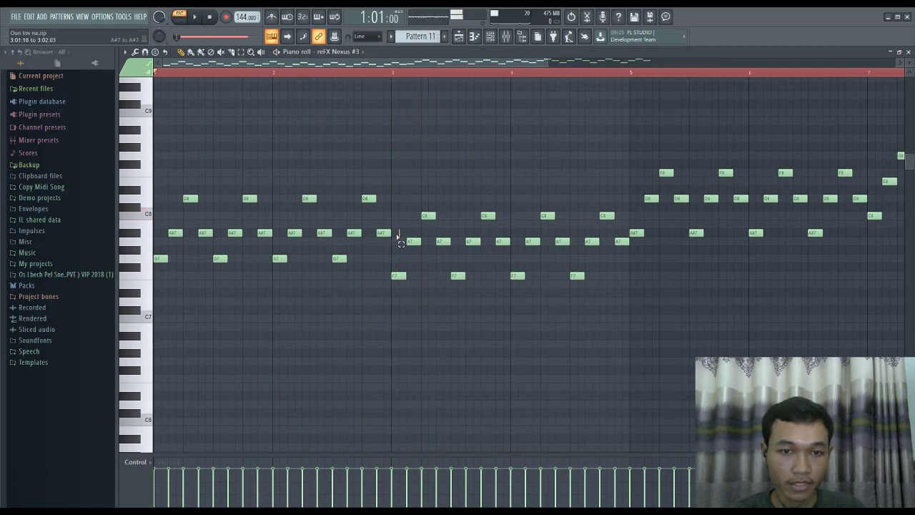
Raise the A#7 notes in the first two bars of Pattern 11 to B7, audition them, and close the piano roll.
drag(399, 238, 172, 223)
key(space)
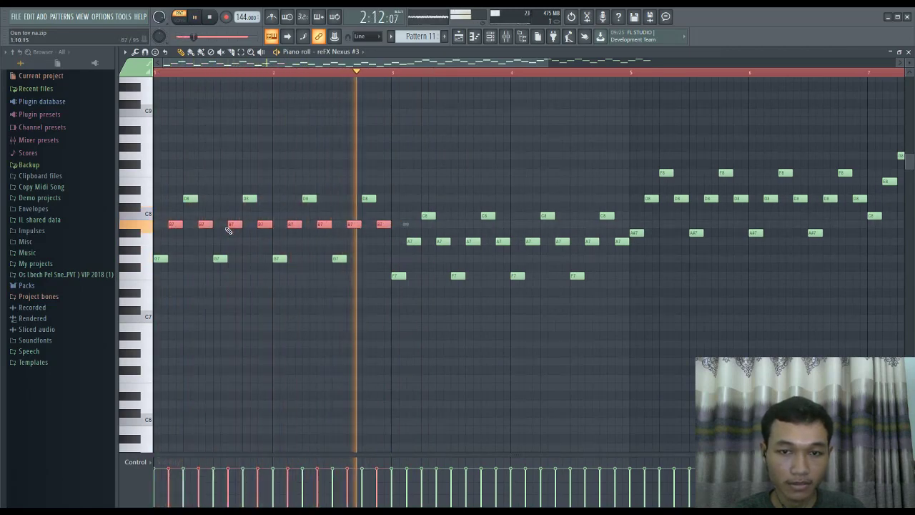
key(space)
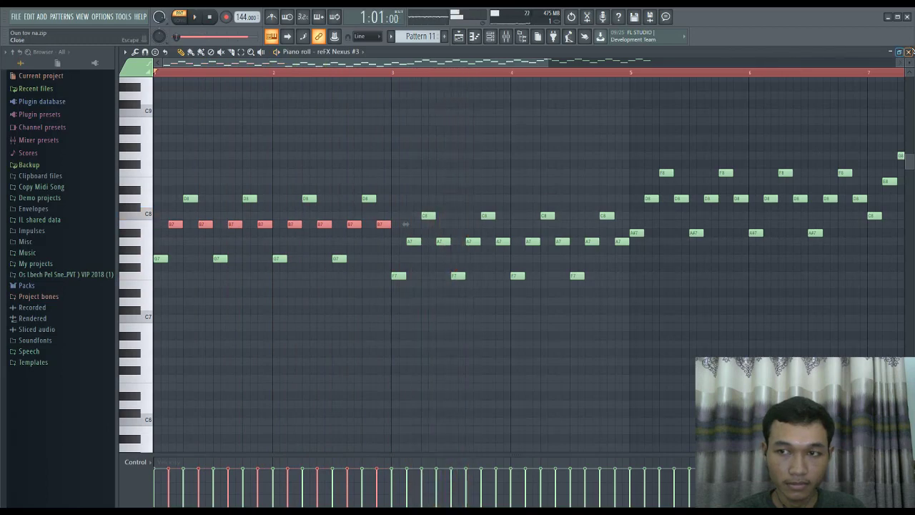
click(909, 52)
Move the Pattern 8 clip at bar 84 from Track 11 up to Track 6.
click(591, 232)
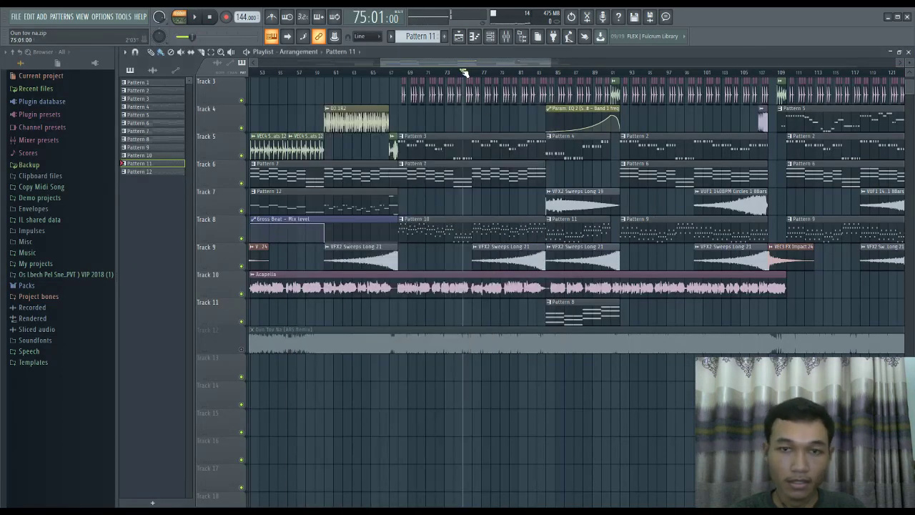
drag(590, 311, 587, 165)
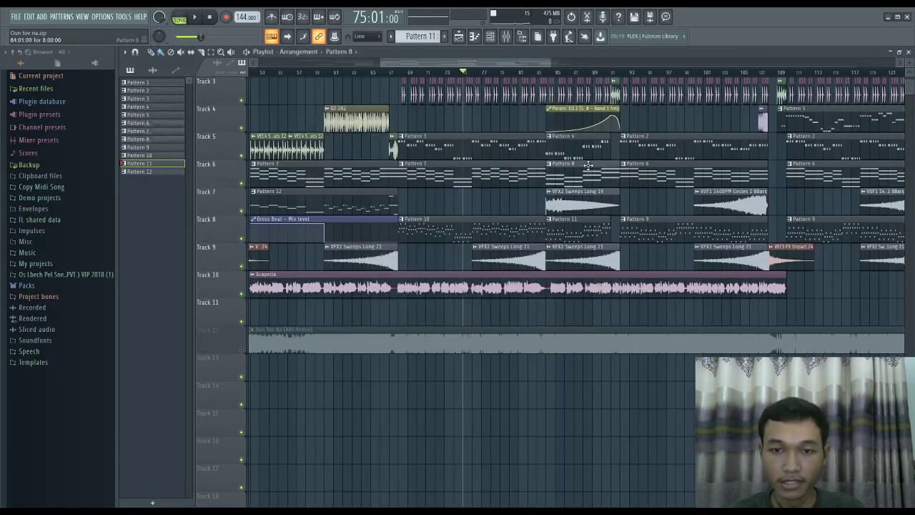
scroll(648, 199, up, 3)
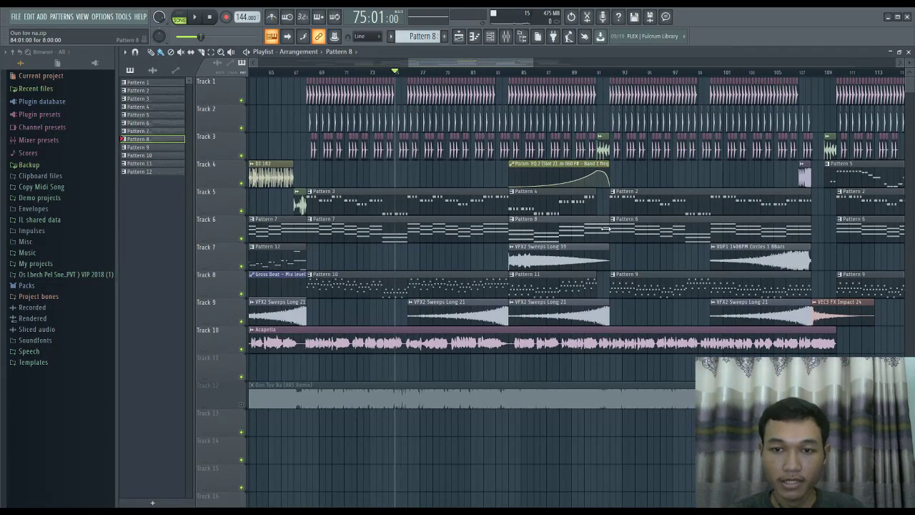
Play the arrangement from bar 82 to hear the new chords enter at bar 84.
click(484, 72)
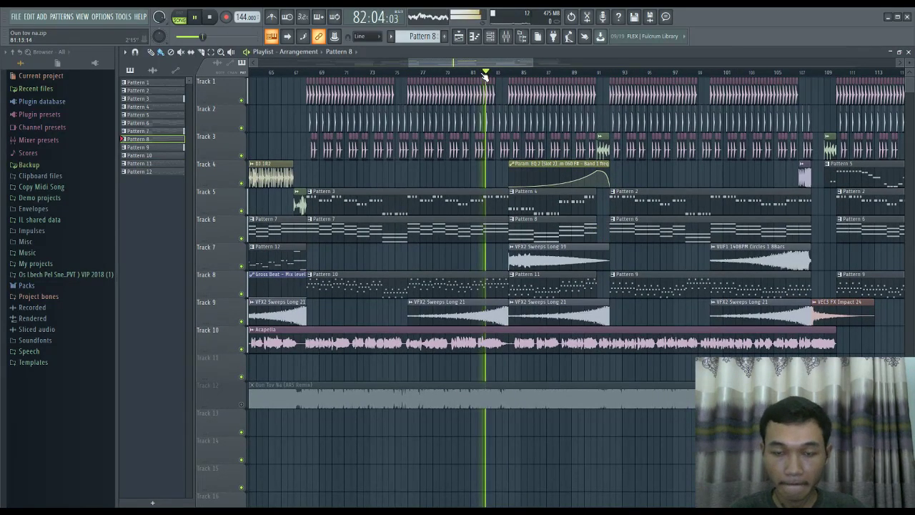
scroll(484, 73, up, 3)
scroll(485, 74, down, 4)
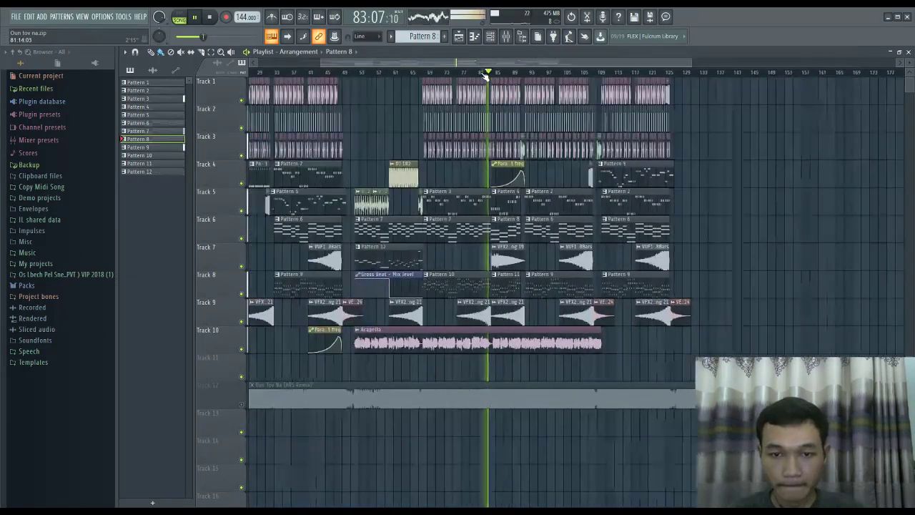
scroll(496, 210, down, 3)
scroll(503, 75, up, 4)
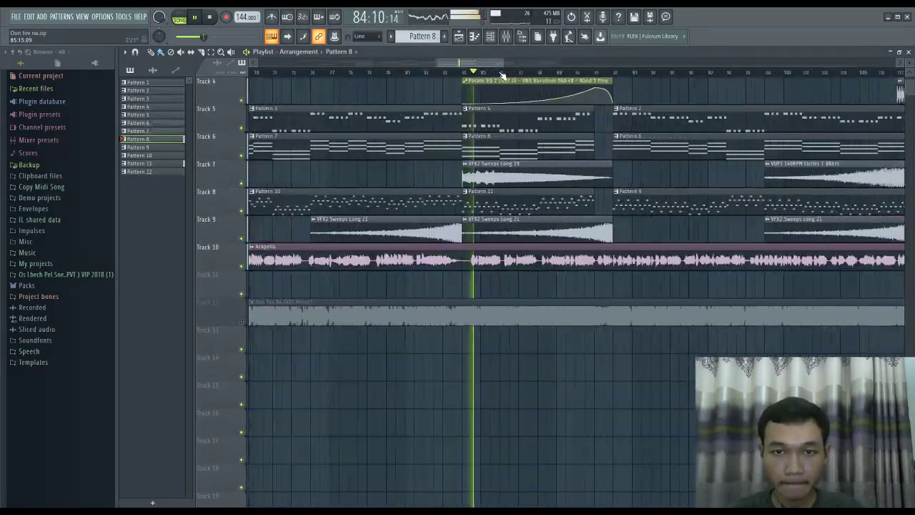
key(space)
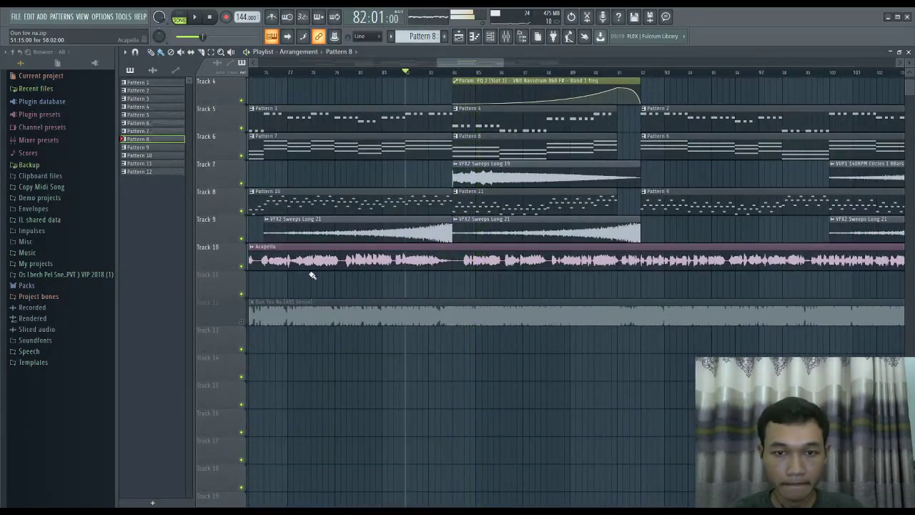
Solo the Oun Tov Na (ARS Remix) reference on Track 12 and play it from around bar 84 for comparison.
right_click(242, 322)
key(space)
click(452, 73)
scroll(451, 73, up, 3)
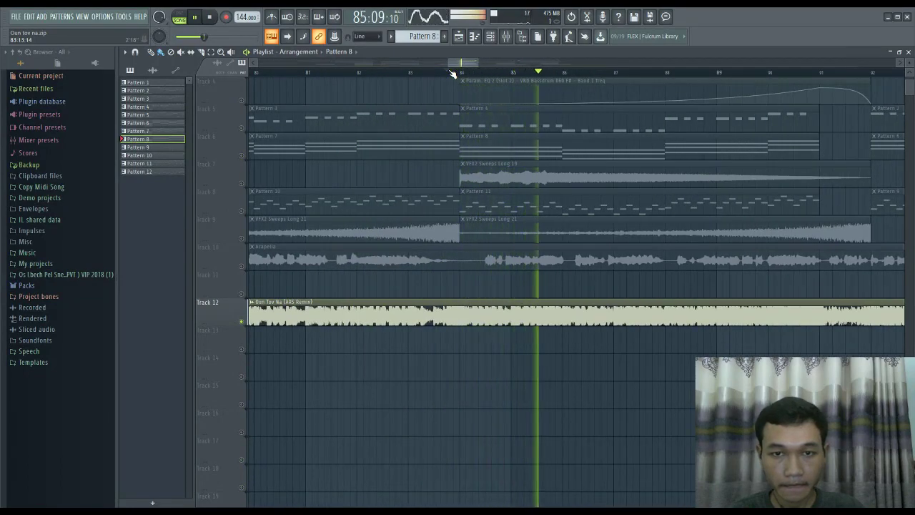
scroll(451, 73, down, 4)
key(space)
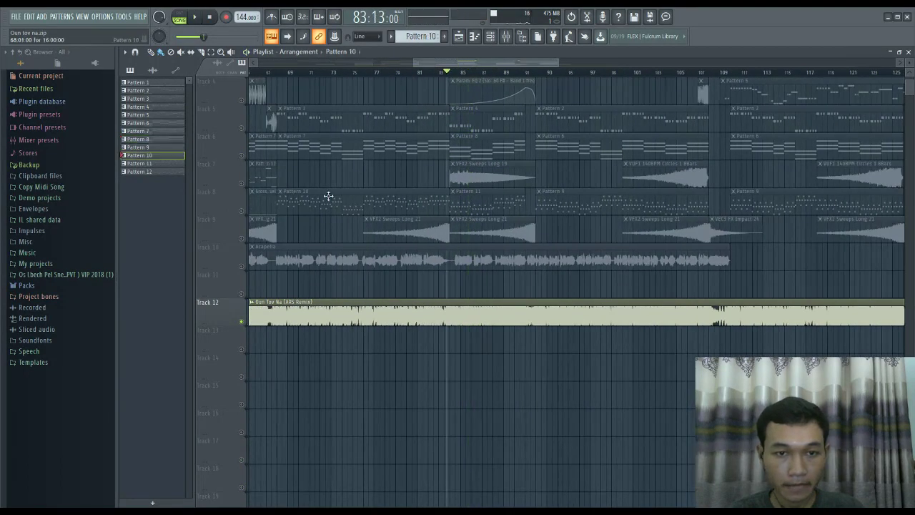
Open Pattern 10's refX Nexus #3 melody on Track 8 and examine its notes through about bar 14.
double_click(329, 196)
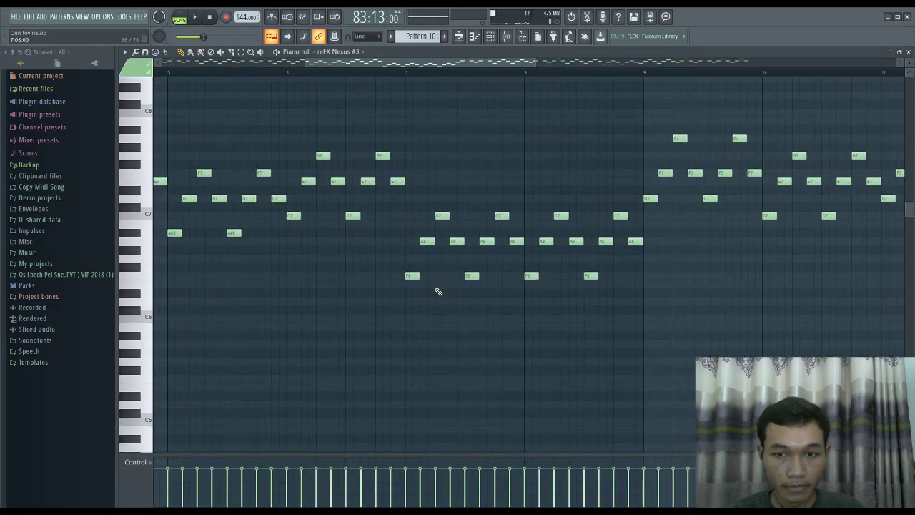
scroll(439, 291, down, 3)
scroll(824, 257, up, 3)
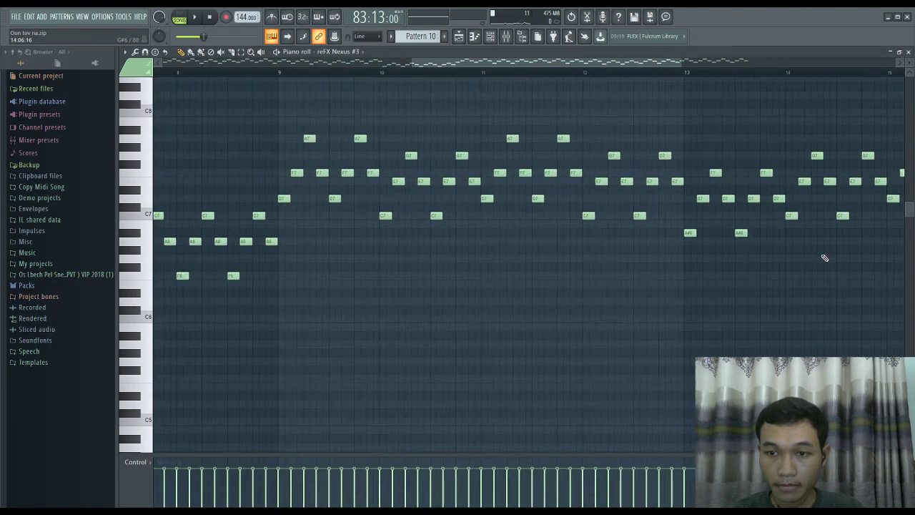
Examine Pattern 10's melody notes across its full length, from bar 1 to bar 17, and return to the playlist.
scroll(824, 257, down, 4)
scroll(824, 257, up, 1)
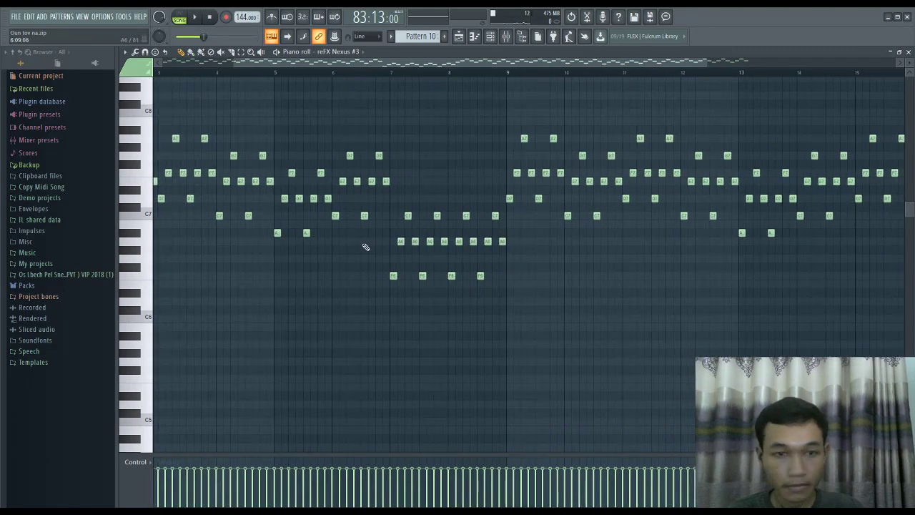
scroll(241, 248, up, 5)
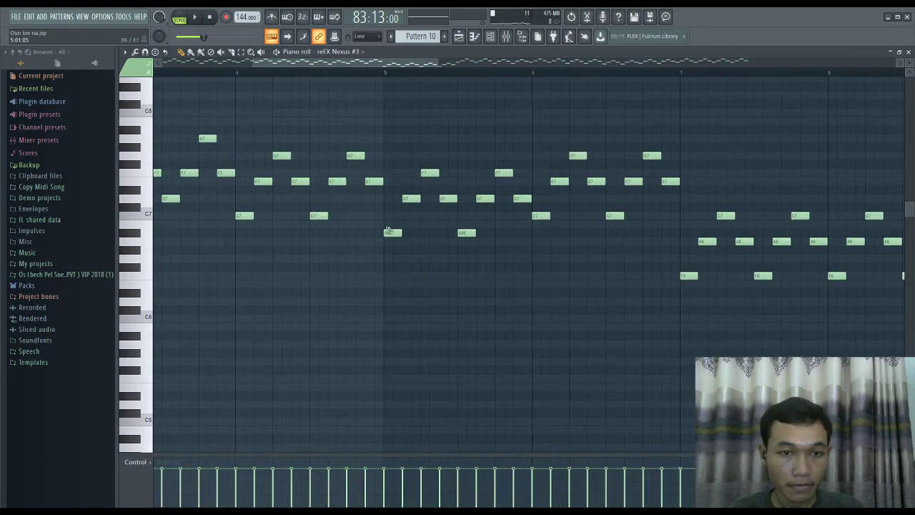
scroll(219, 224, down, 3)
scroll(180, 226, up, 2)
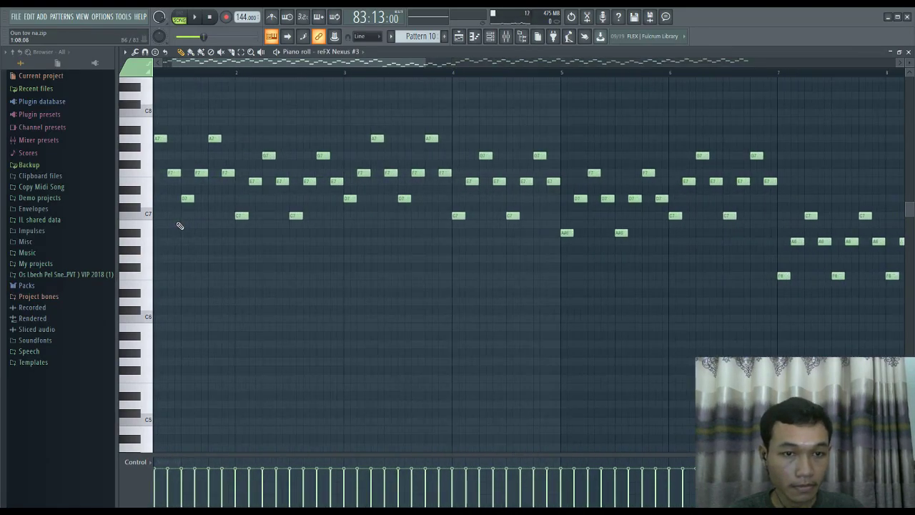
scroll(179, 226, down, 3)
scroll(180, 226, up, 3)
scroll(180, 226, down, 2)
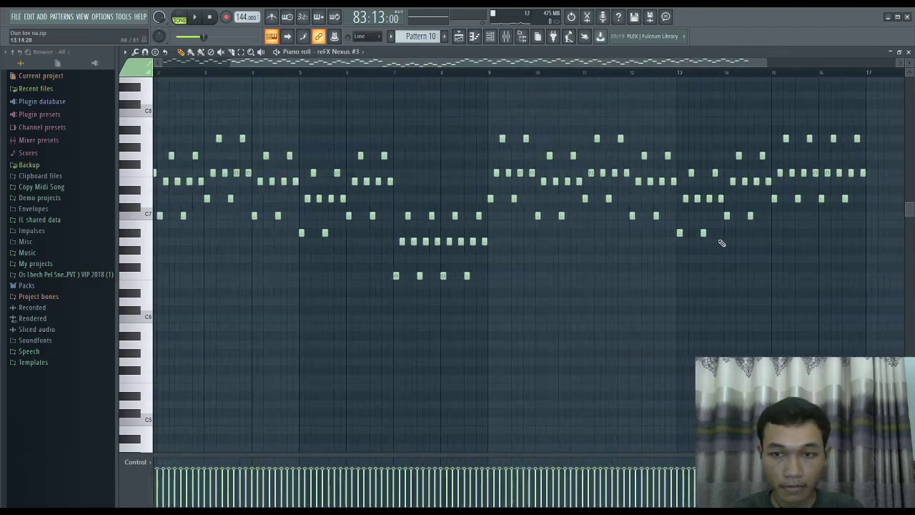
scroll(722, 243, up, 4)
scroll(724, 243, down, 4)
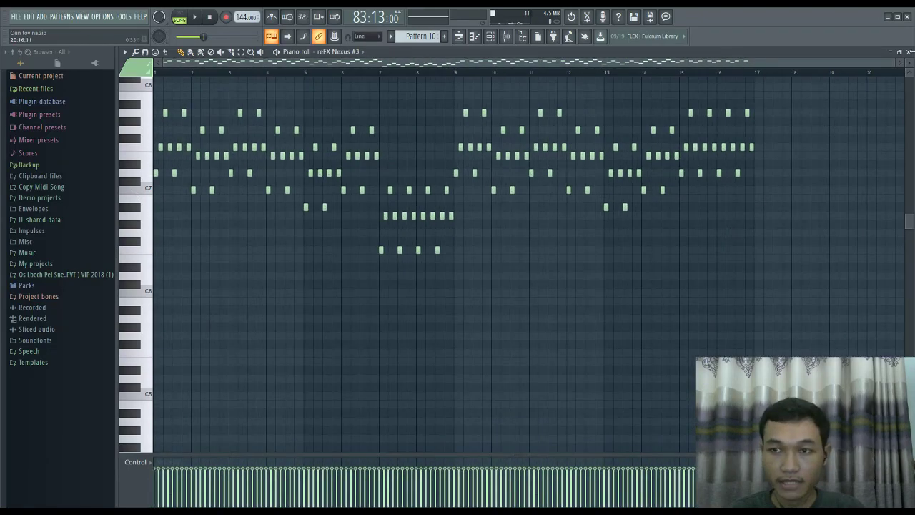
click(908, 52)
key(F6)
Solo the chords on Track 6 and play them from around bar 83 across the change at bar 84.
scroll(592, 241, up, 2)
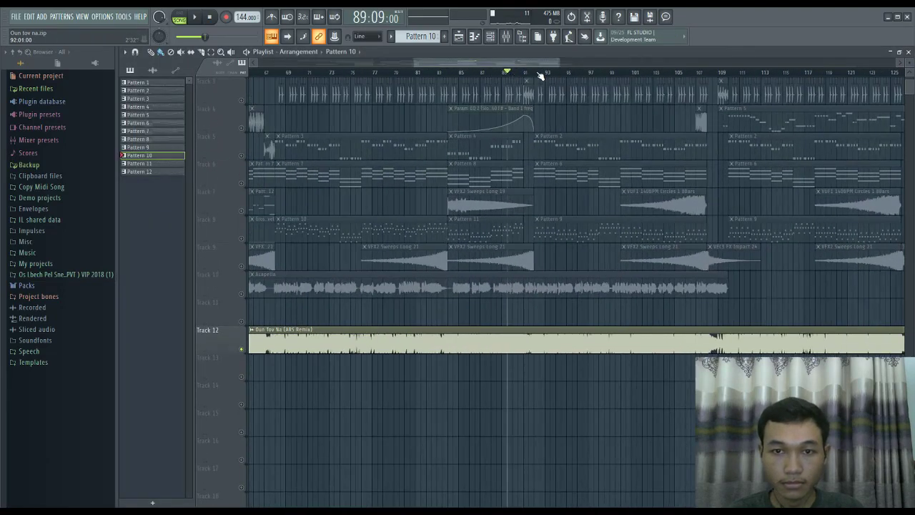
right_click(241, 183)
key(space)
scroll(443, 74, up, 4)
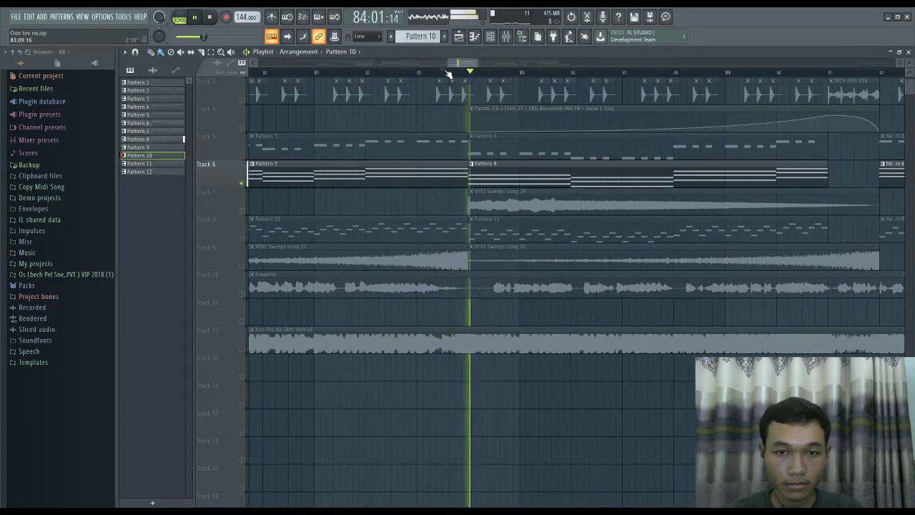
Lower the middle chord notes in the first two bars of Pattern 8 from B4 to A#4 and play the result.
double_click(493, 172)
scroll(441, 223, up, 2)
scroll(386, 261, down, 3)
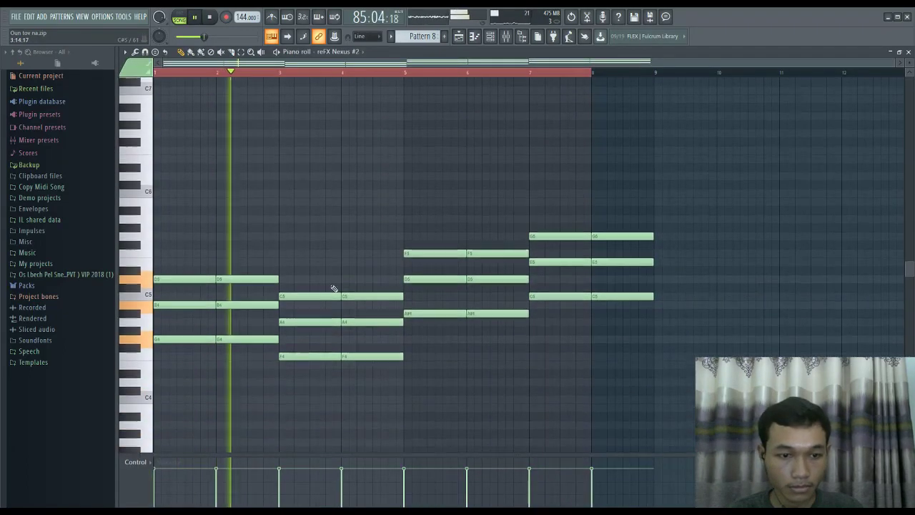
drag(270, 303, 175, 314)
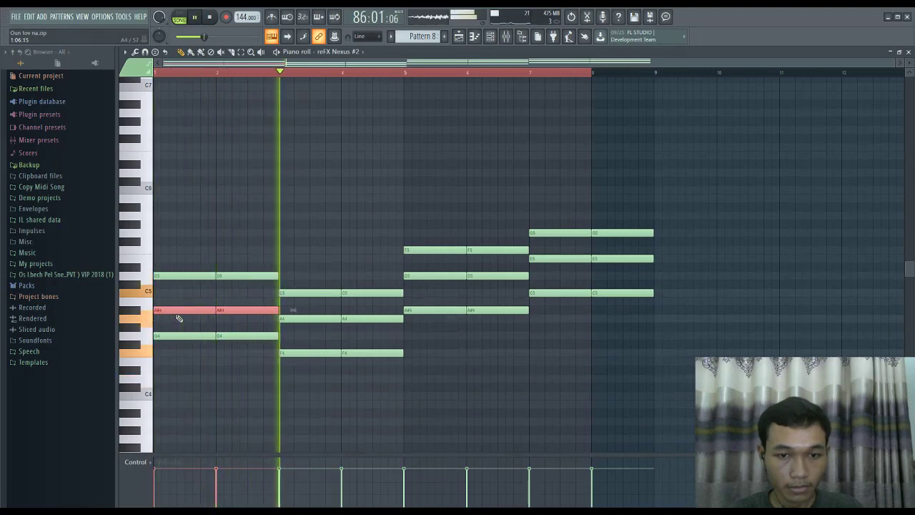
key(space)
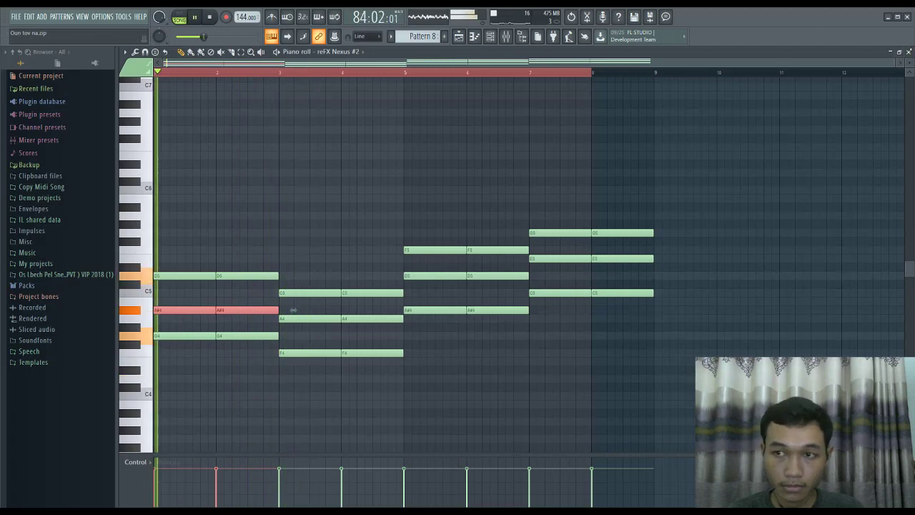
Lower the middle notes in the first two bars of Pattern 11's melody on Track 8 to A#7.
click(908, 52)
key(F6)
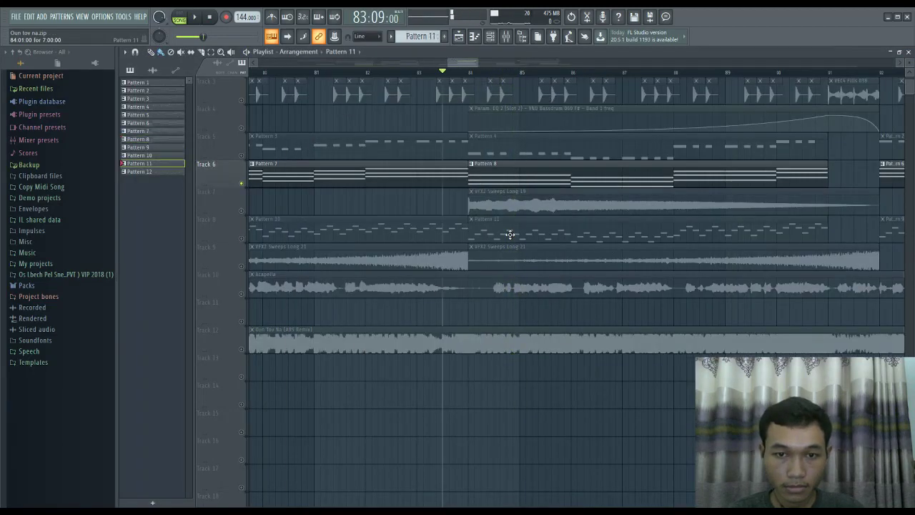
double_click(510, 234)
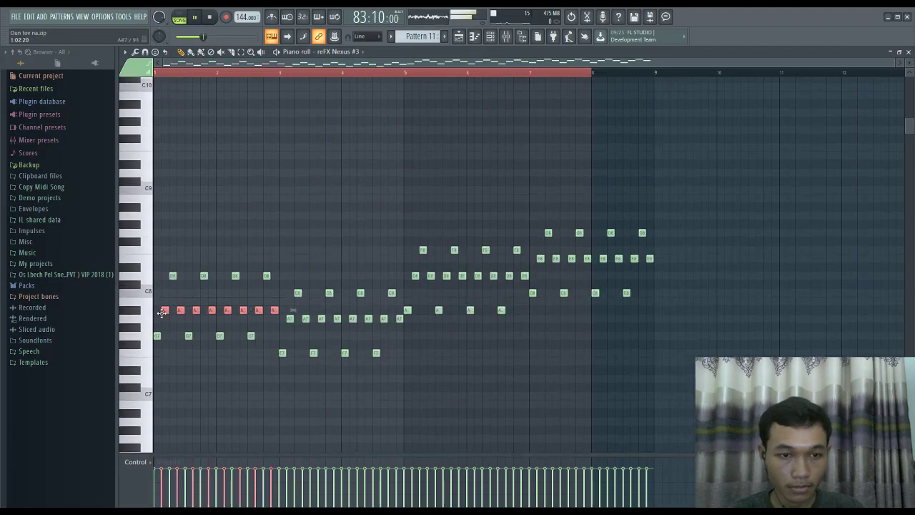
click(908, 52)
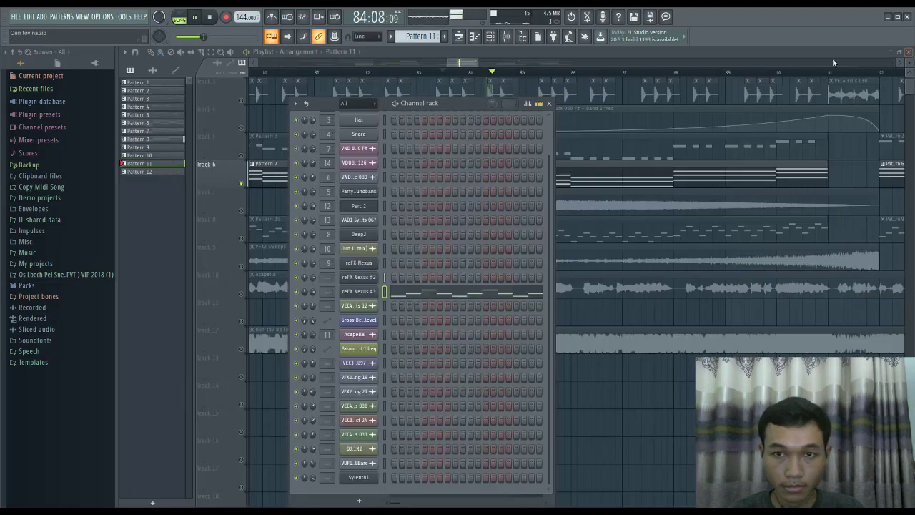
Play the Track 12 reference from around bar 83, alone and together with the Track 6 chords, to compare them.
click(418, 74)
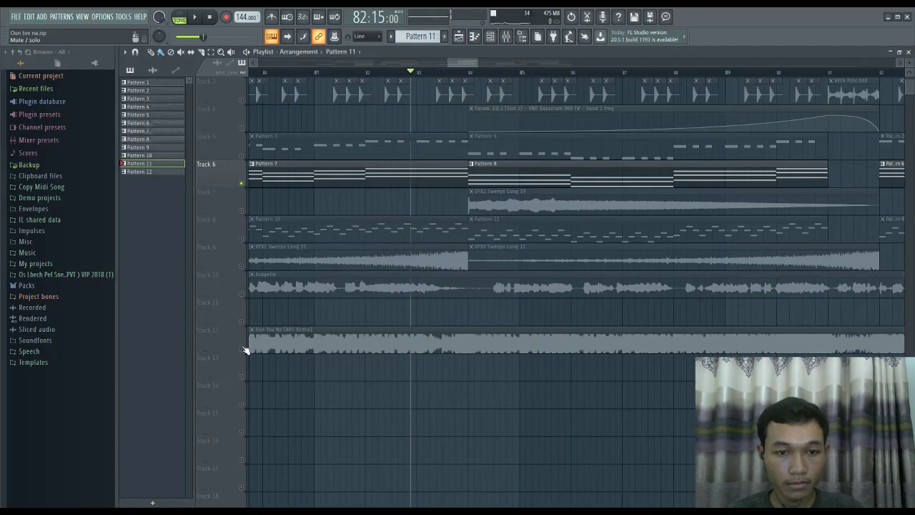
right_click(243, 349)
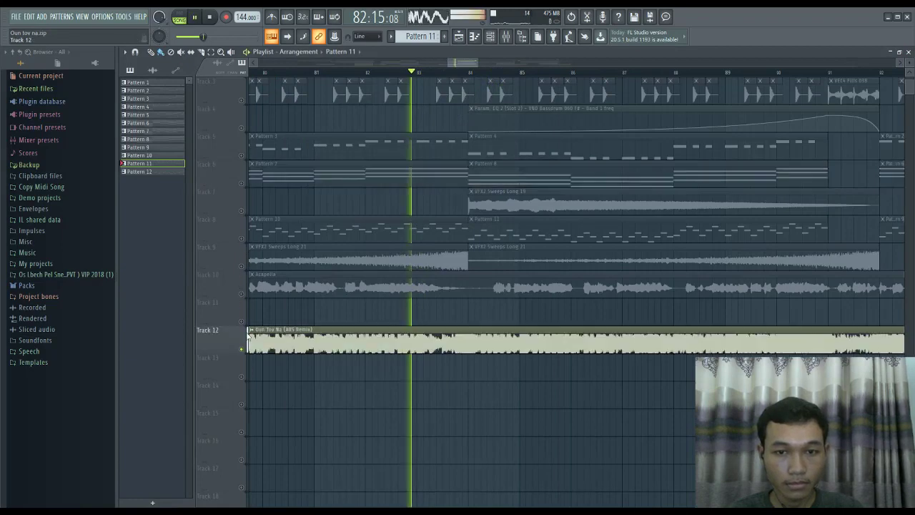
click(243, 184)
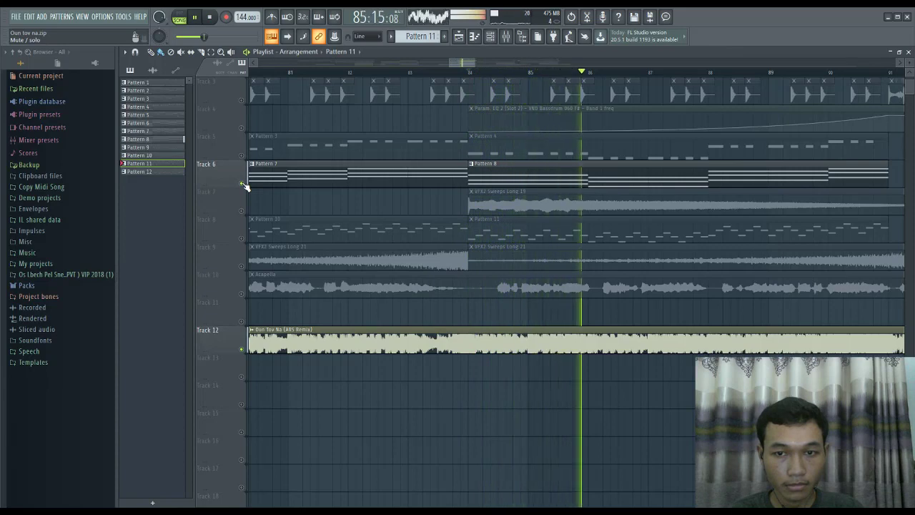
right_click(241, 349)
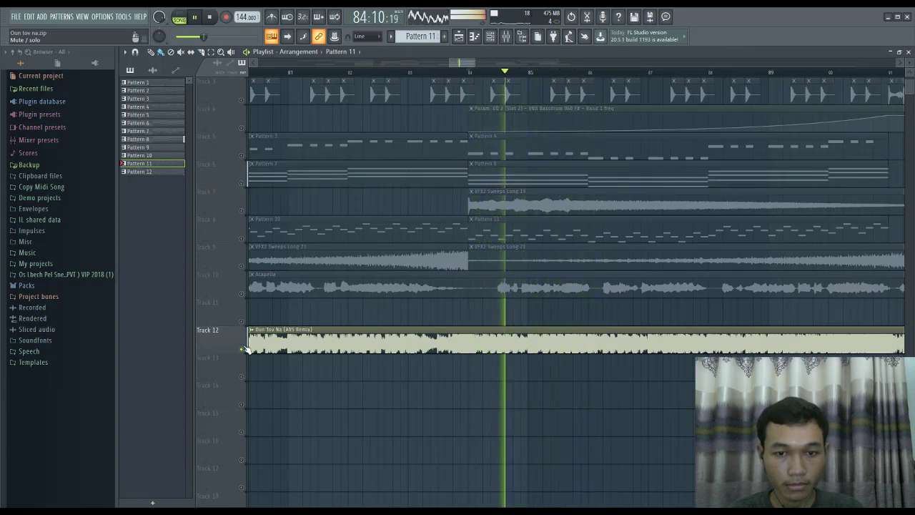
Restore all tracks from solo, mute the Track 12 reference and play the full arrangement from around bar 83.
right_click(241, 348)
click(241, 349)
click(454, 73)
scroll(454, 85, down, 5)
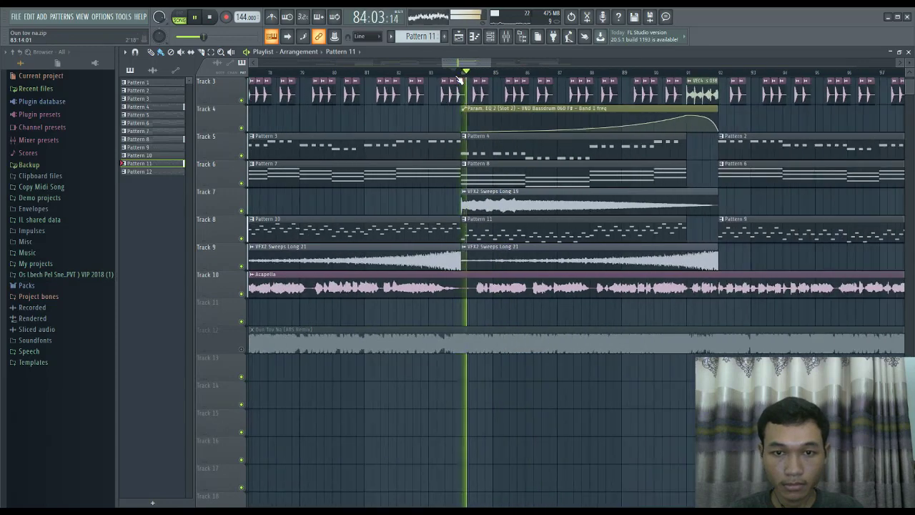
scroll(457, 107, up, 2)
scroll(464, 89, up, 6)
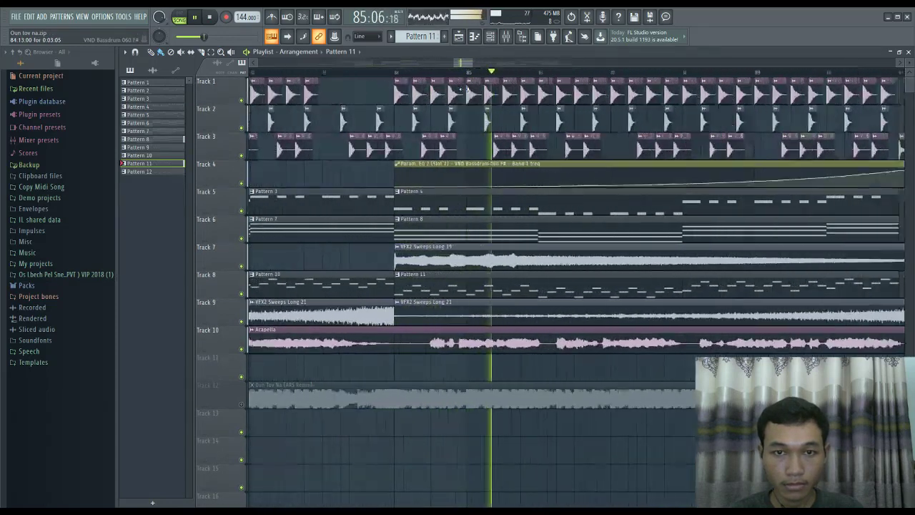
Look at the VND Bassdrum 060 F# sample settings and keep listening to the full arrangement up to about bar 96.
double_click(463, 89)
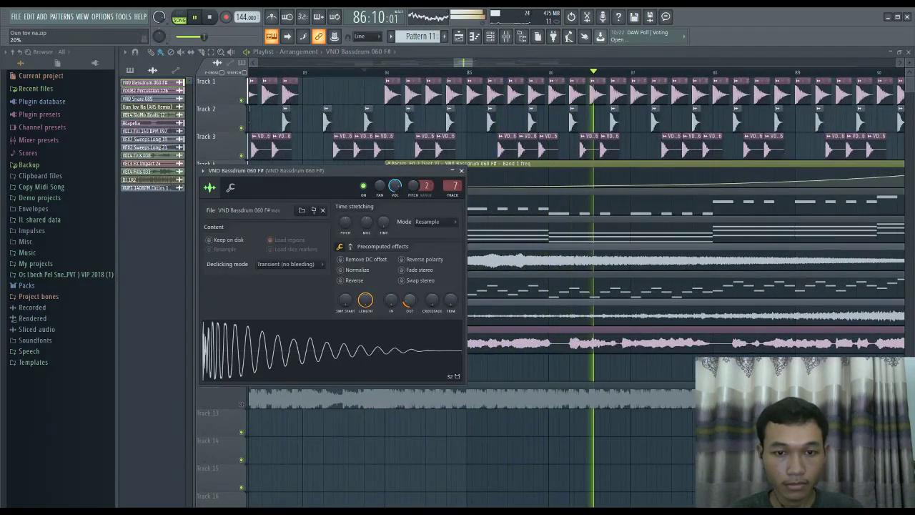
click(461, 171)
scroll(469, 77, down, 6)
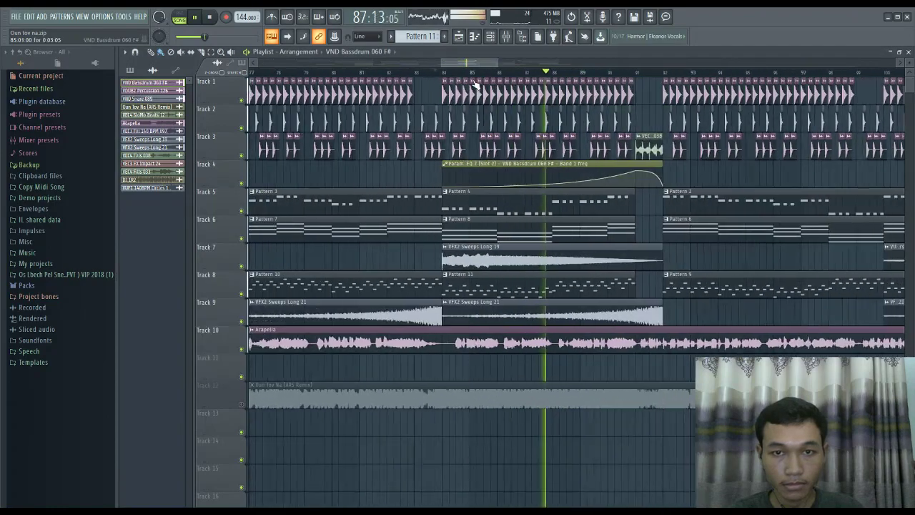
scroll(536, 77, up, 5)
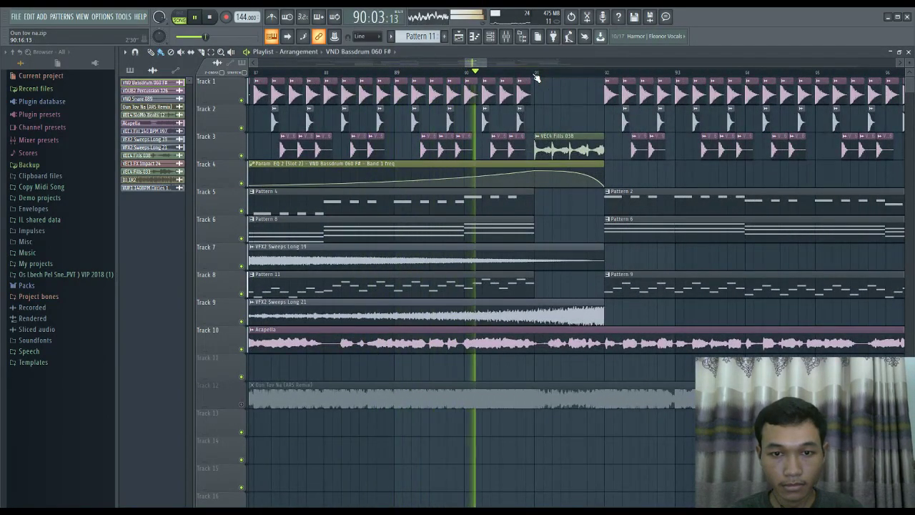
scroll(537, 76, down, 12)
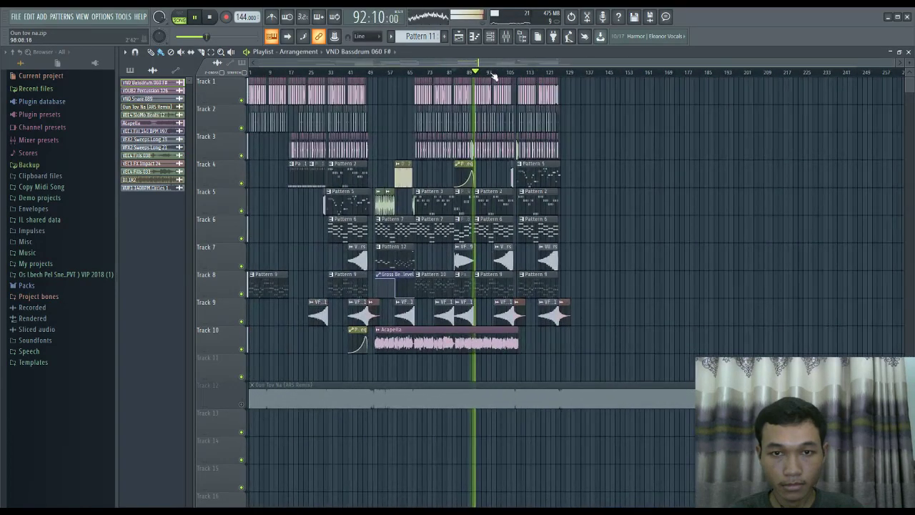
scroll(492, 76, up, 6)
scroll(489, 76, down, 6)
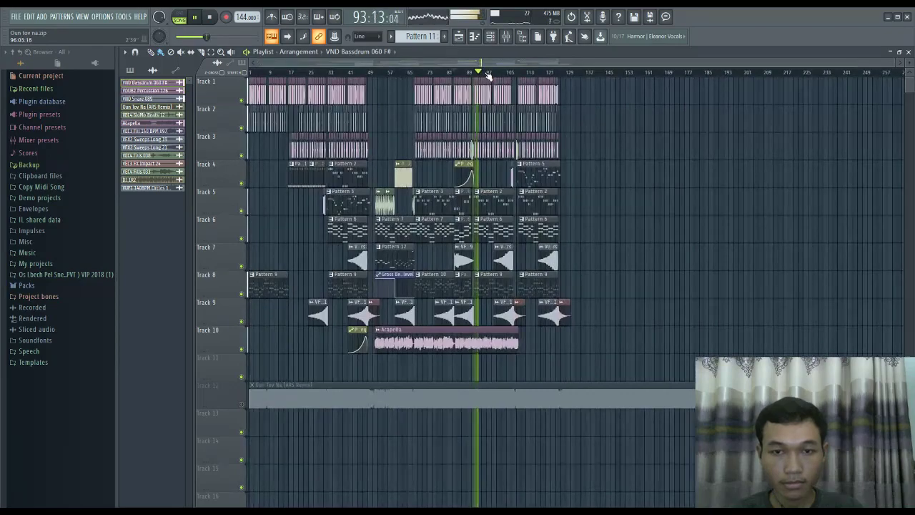
scroll(488, 76, up, 8)
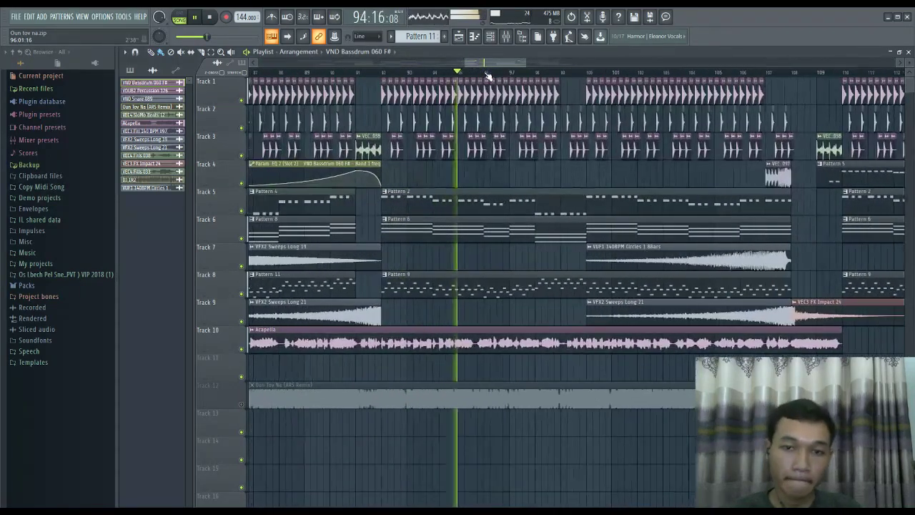
scroll(488, 75, down, 3)
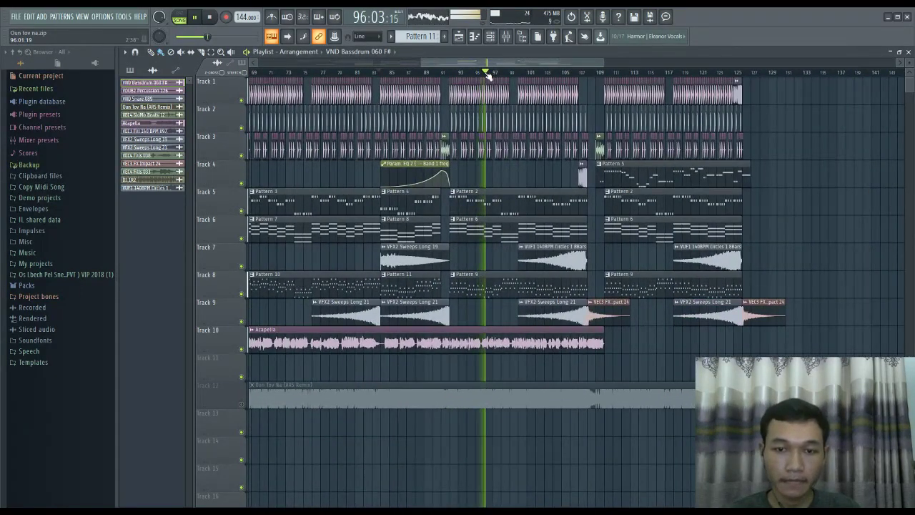
Open the refX Nexus #3 instrument used by Pattern 9 and examine its effects and preset pages while the pattern plays.
click(494, 294)
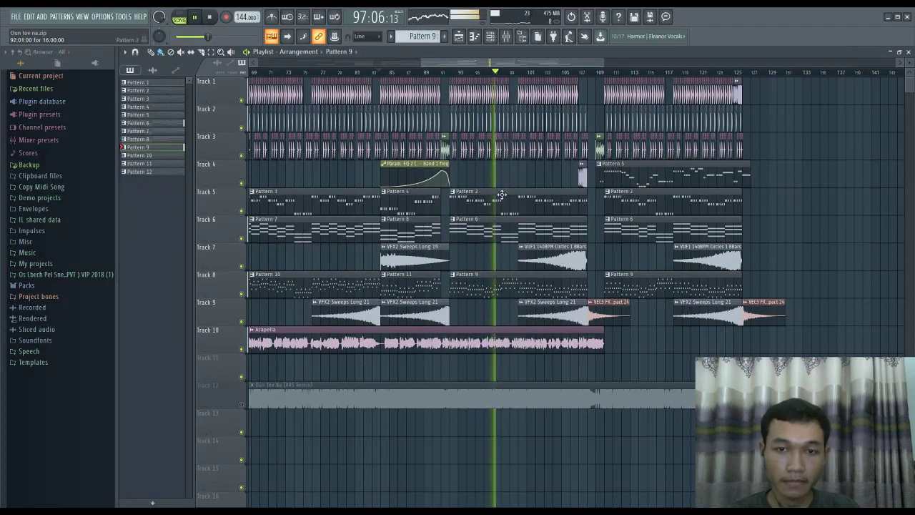
click(491, 40)
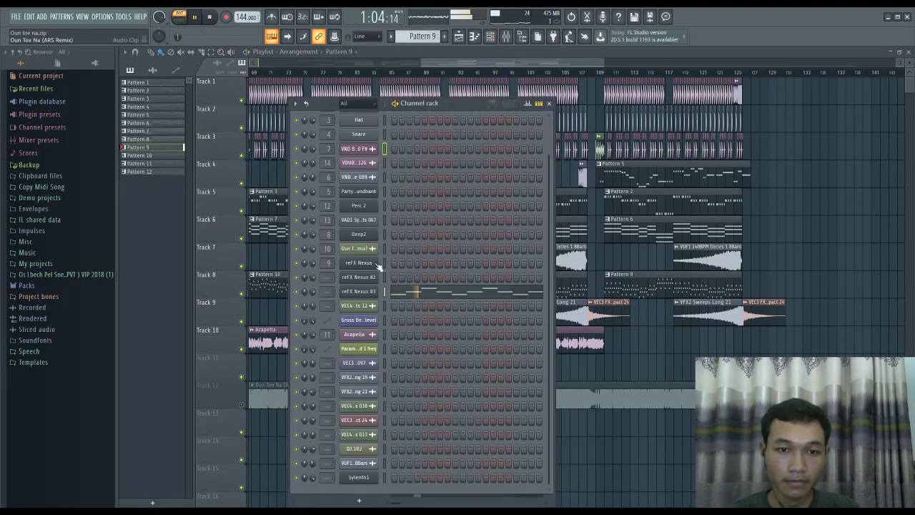
click(358, 291)
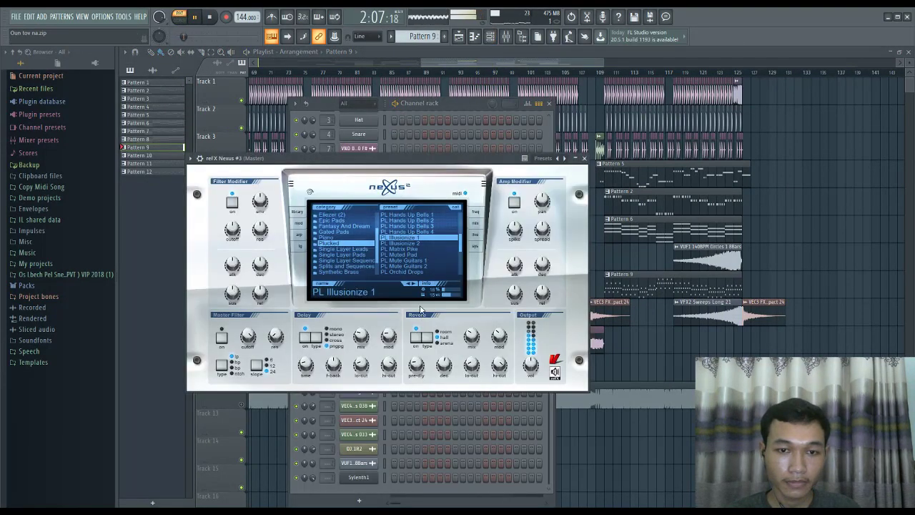
click(473, 245)
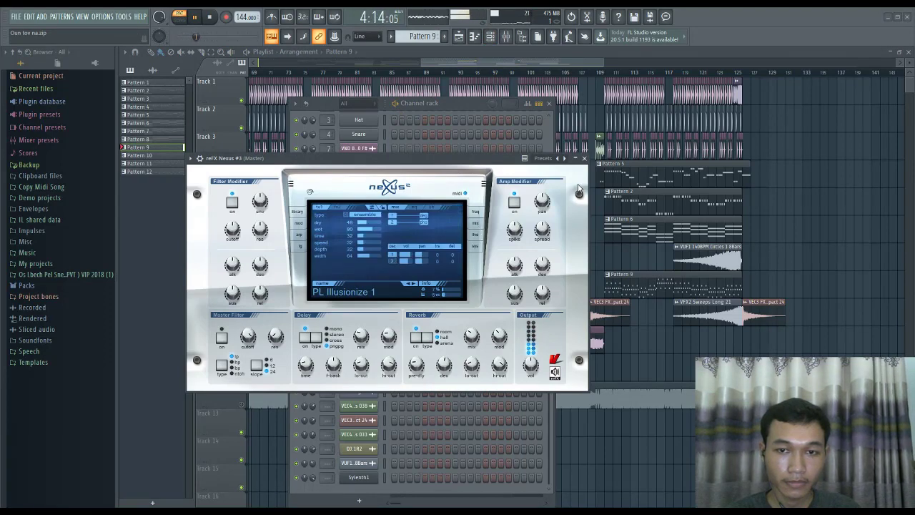
click(297, 211)
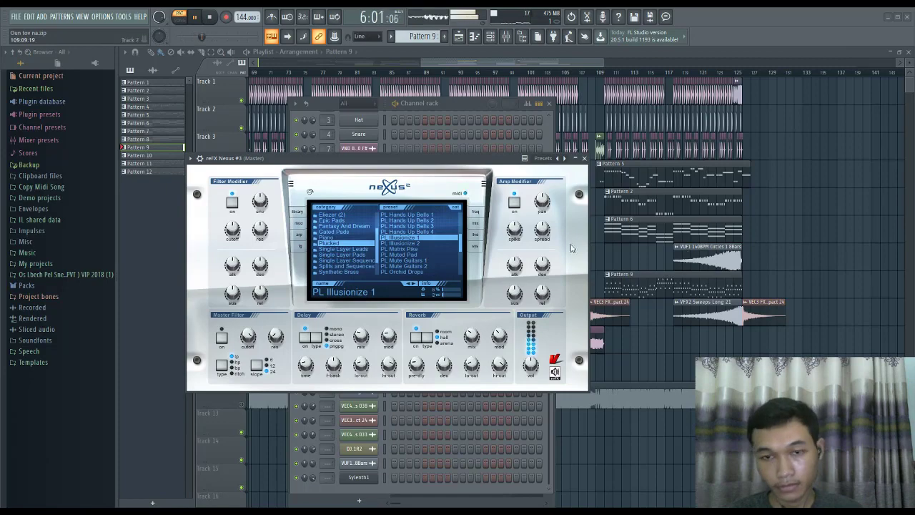
click(465, 101)
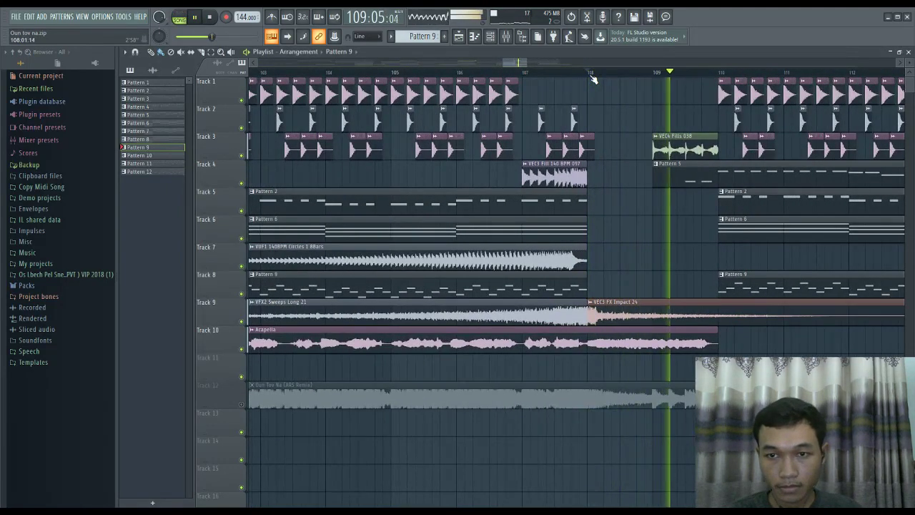
Review the arrangement around bars 108 to 113 and replay the transition into bar 110 from about bar 109.
scroll(592, 78, down, 10)
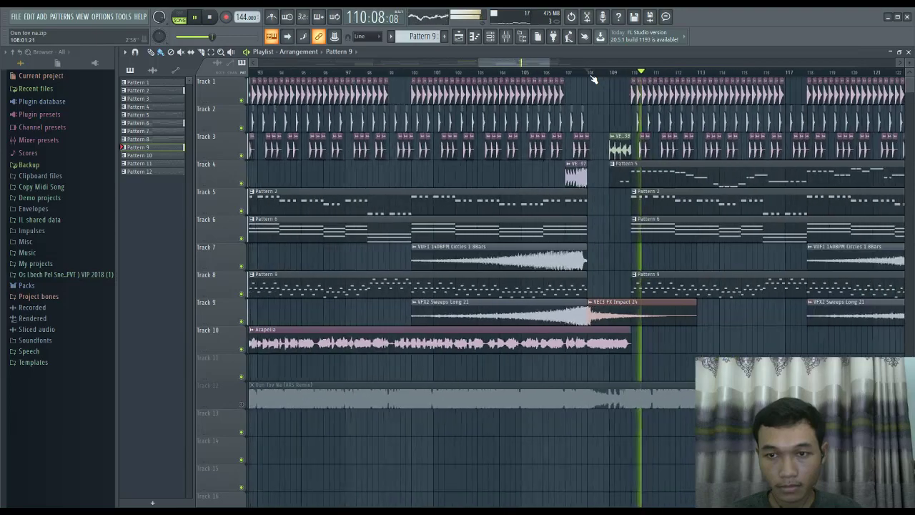
scroll(611, 82, up, 10)
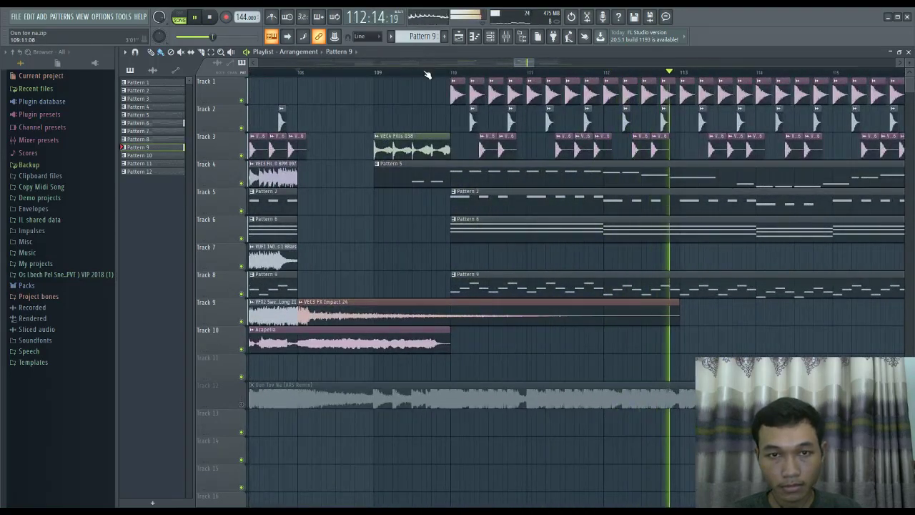
click(421, 72)
key(space)
key(space)
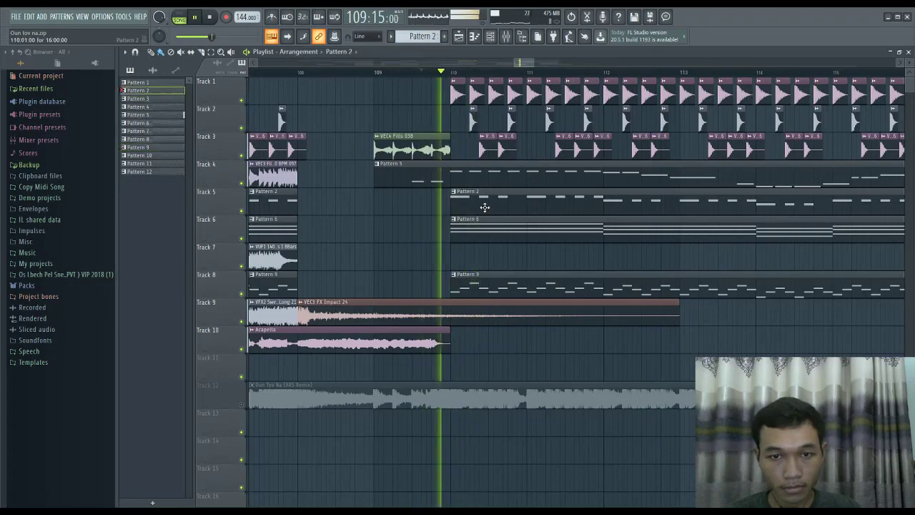
Examine the notes of Pattern 2 and Pattern 6 in the Piano roll while the section after bar 110 plays.
double_click(482, 206)
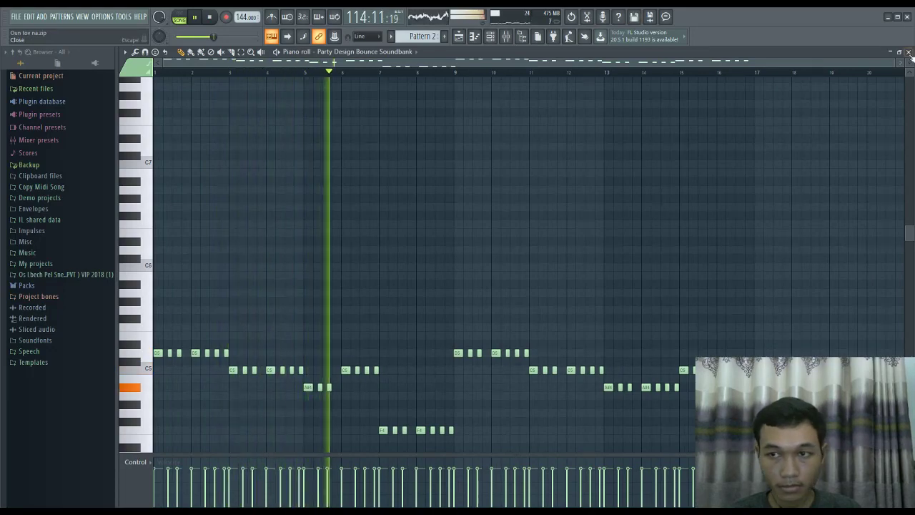
key(Escape)
key(Escape)
scroll(517, 236, down, 3)
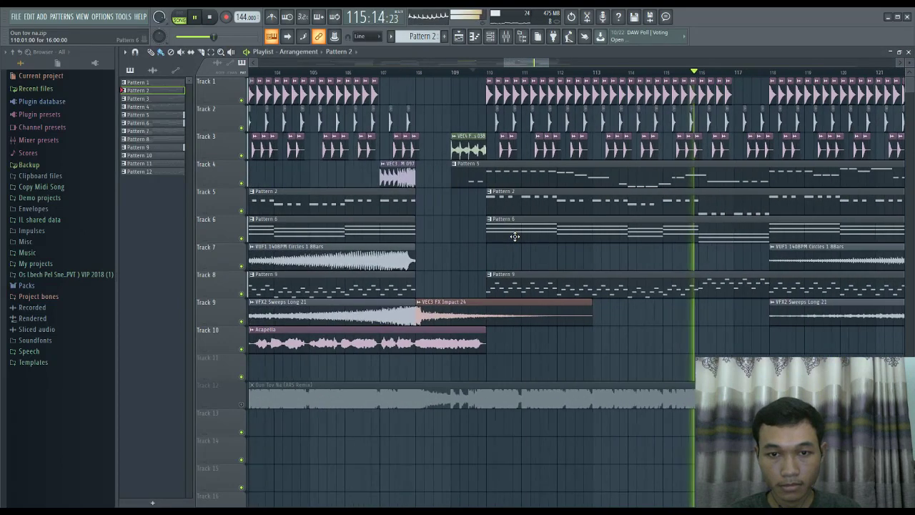
double_click(514, 232)
scroll(460, 269, down, 3)
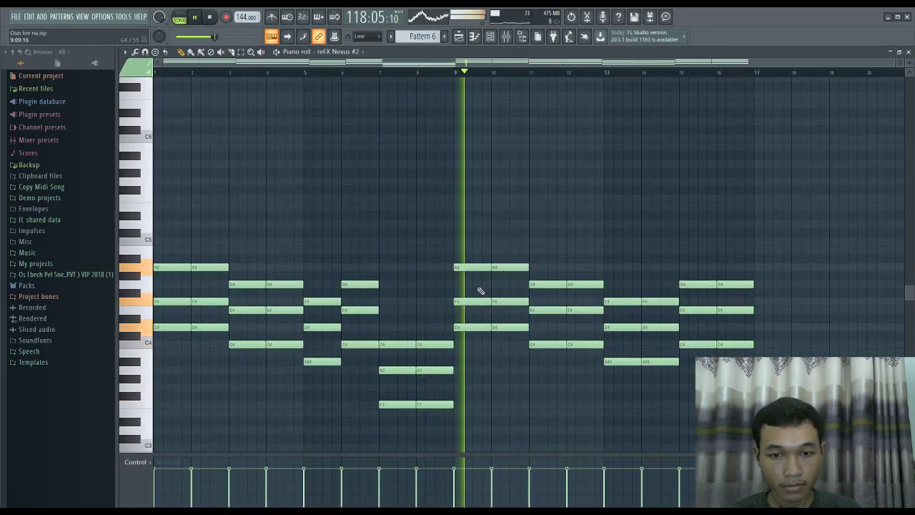
click(908, 52)
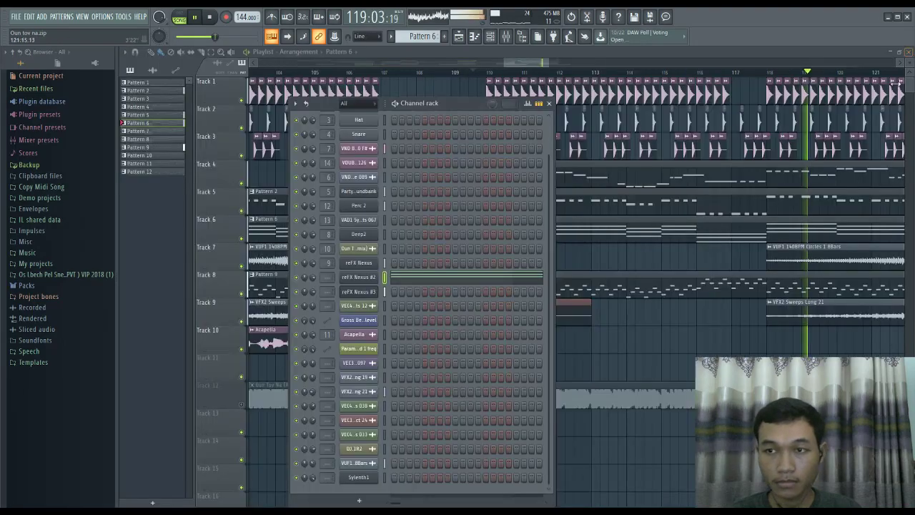
right_click(731, 264)
Review the ending of the arrangement from about bar 118 to 126, including the fill at bar 125, while it plays.
scroll(730, 264, down, 5)
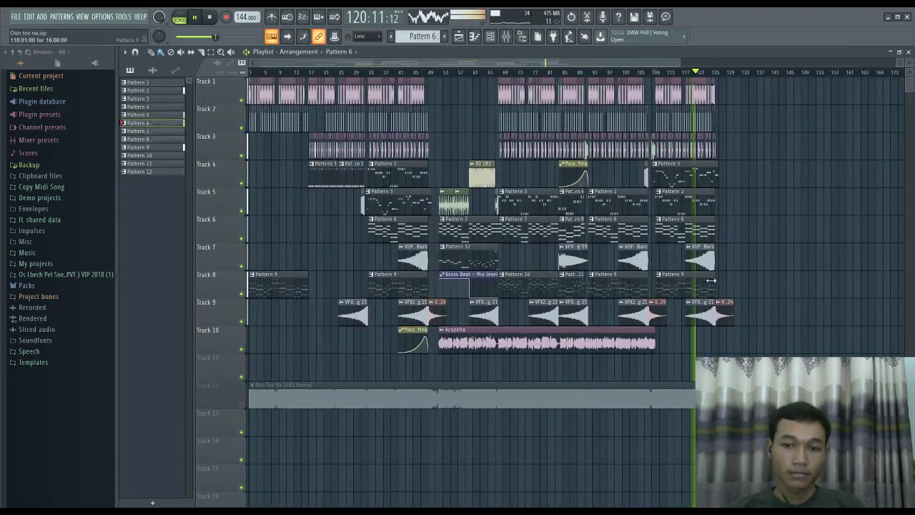
scroll(711, 280, up, 5)
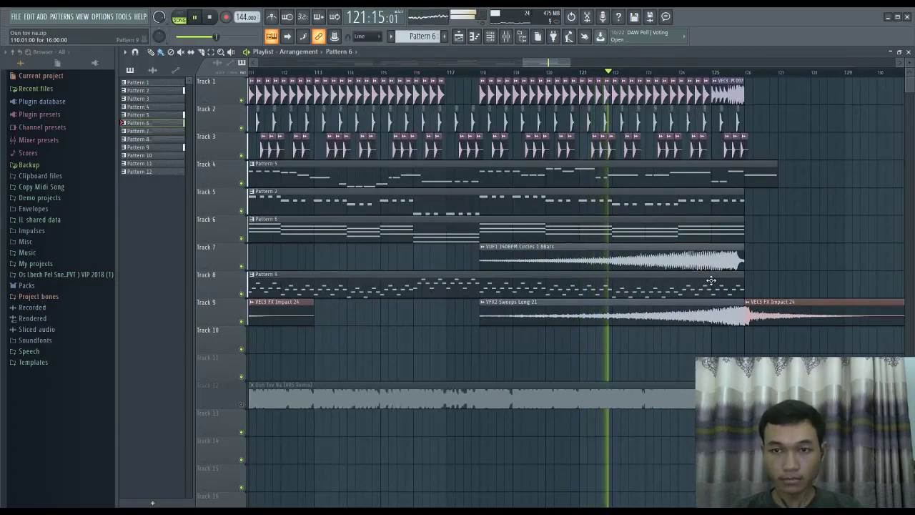
scroll(711, 280, down, 4)
scroll(711, 280, up, 6)
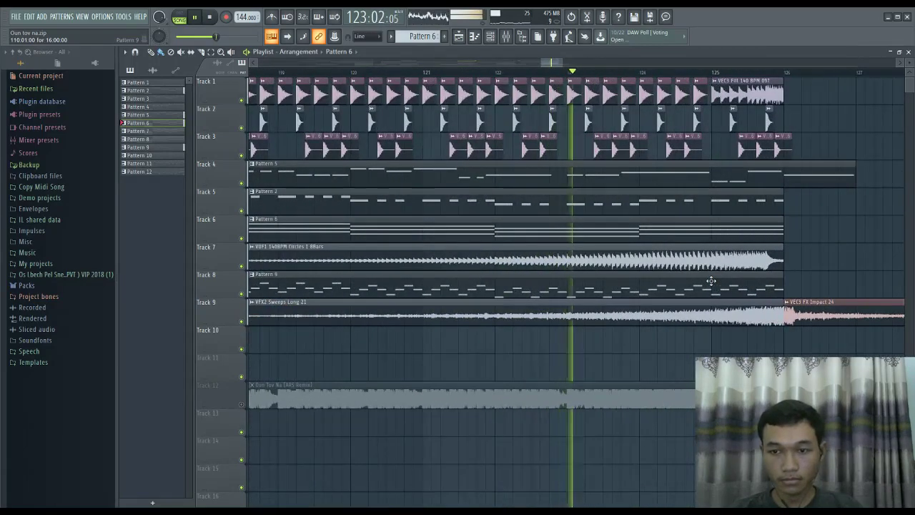
scroll(729, 296, up, 3)
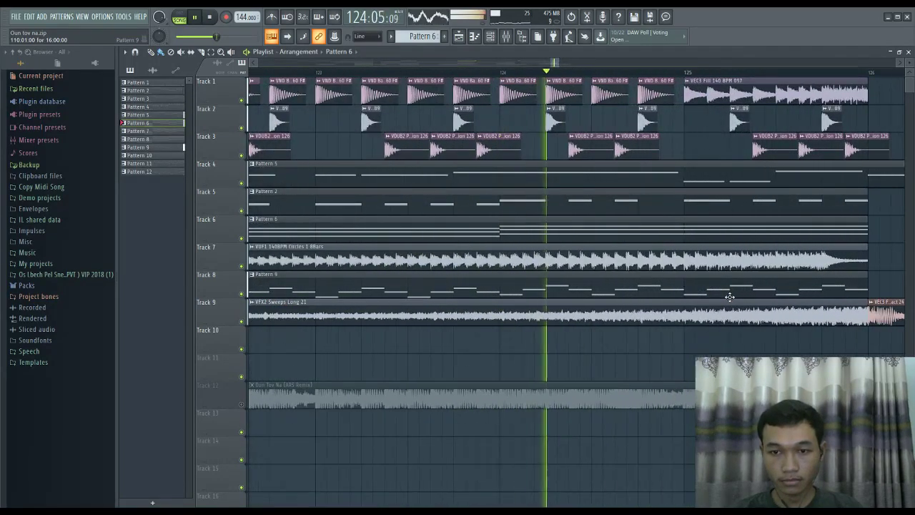
scroll(729, 296, up, 2)
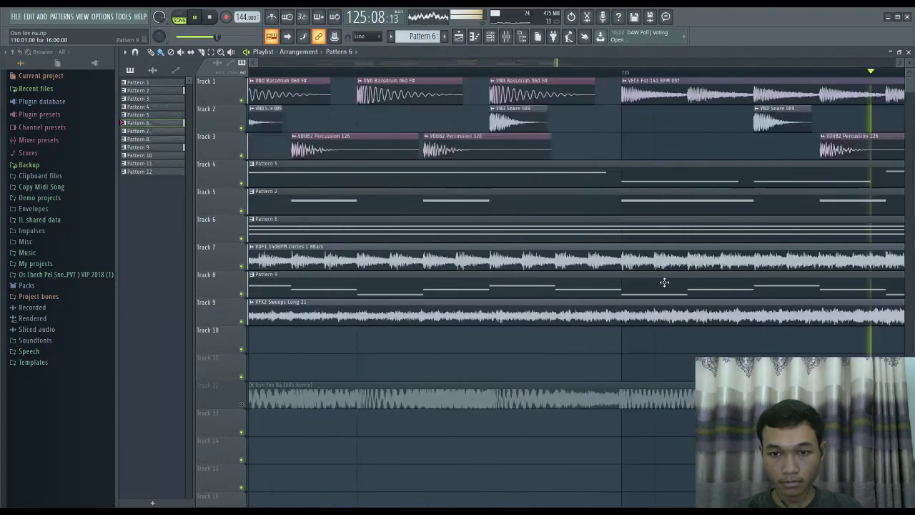
scroll(664, 282, down, 5)
Place the Bassdrum Band 1 freq automation on Track 6 and VFX2 Sweeps Long 21 on Track 9, both spanning bars 9 to 17.
scroll(664, 282, down, 6)
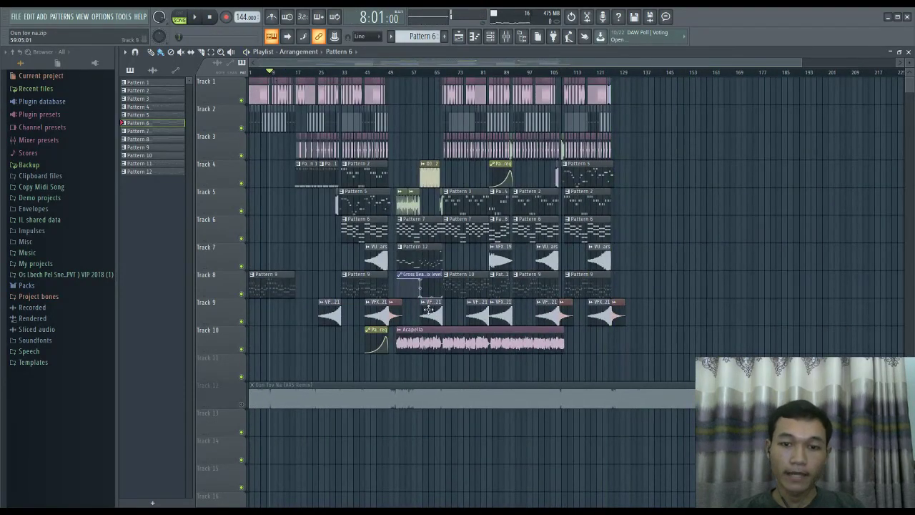
scroll(355, 327, up, 3)
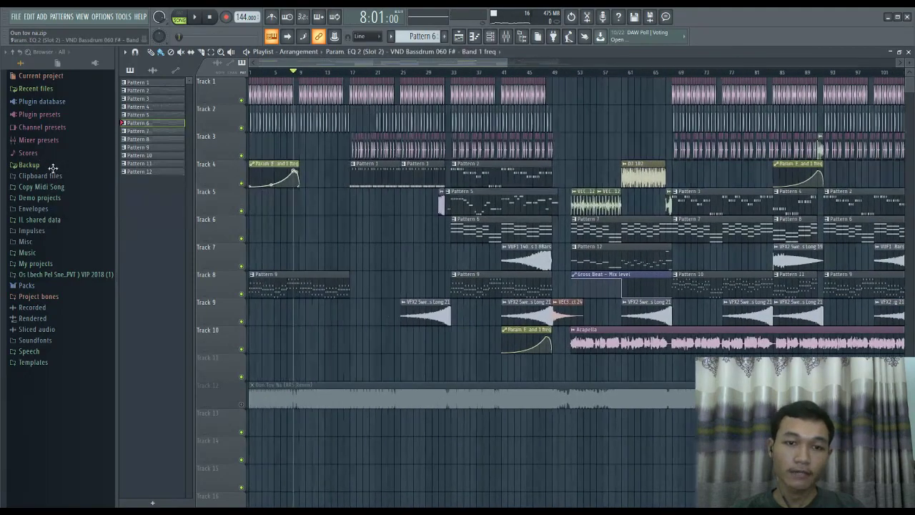
scroll(300, 107, up, 4)
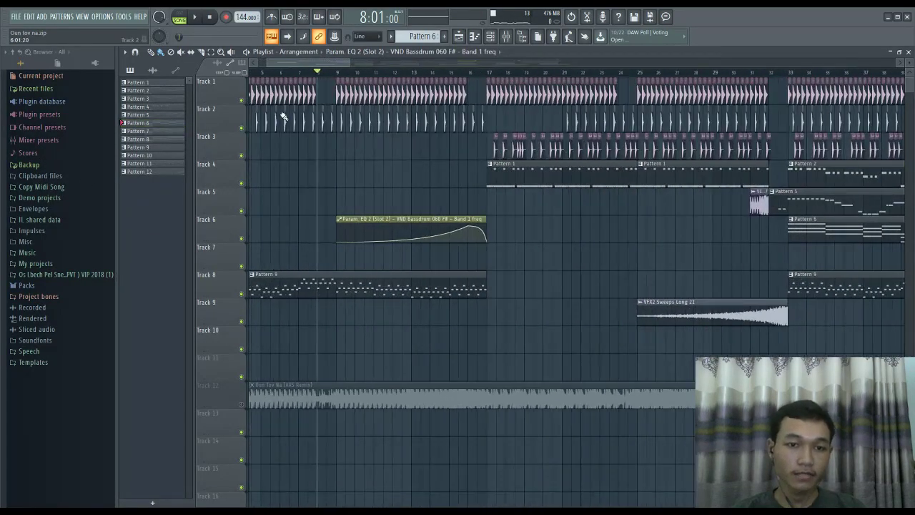
scroll(473, 98, down, 5)
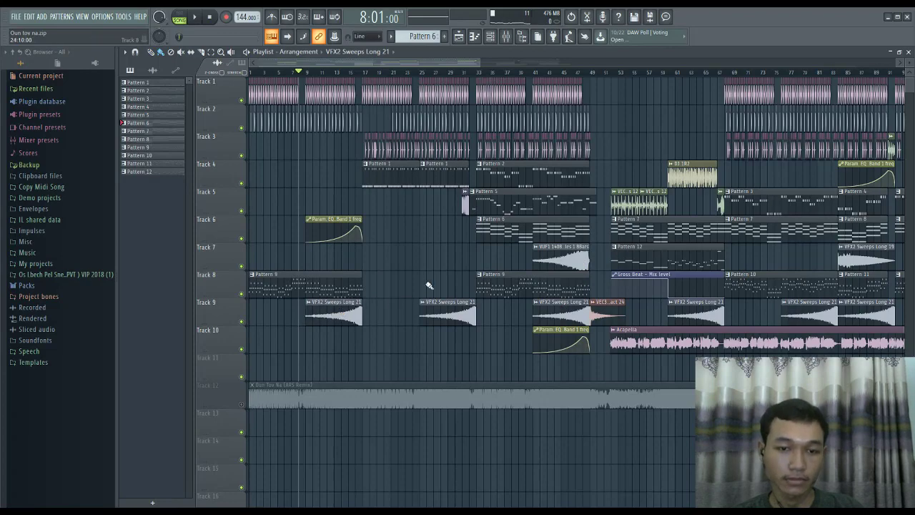
Solo the Track 12 reference and listen to it at several points, from about bar 54 up to bar 128.
scroll(425, 248, down, 4)
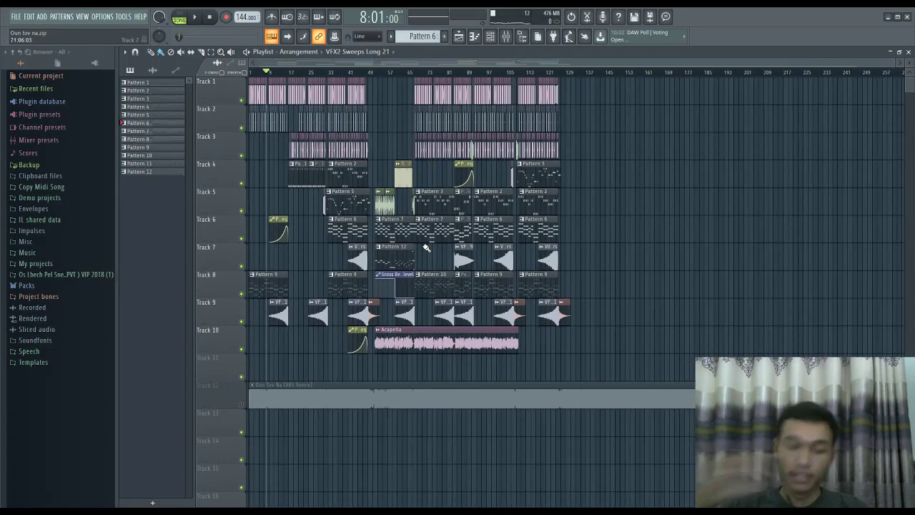
right_click(241, 404)
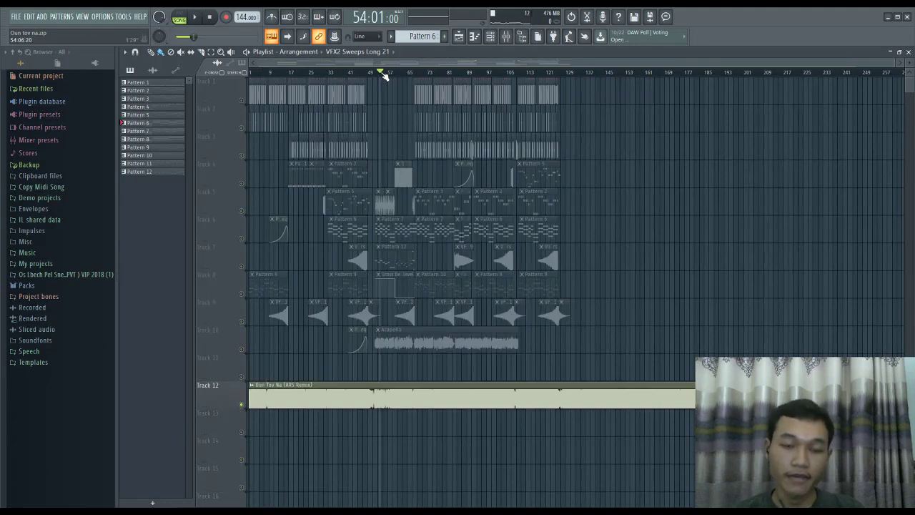
click(414, 73)
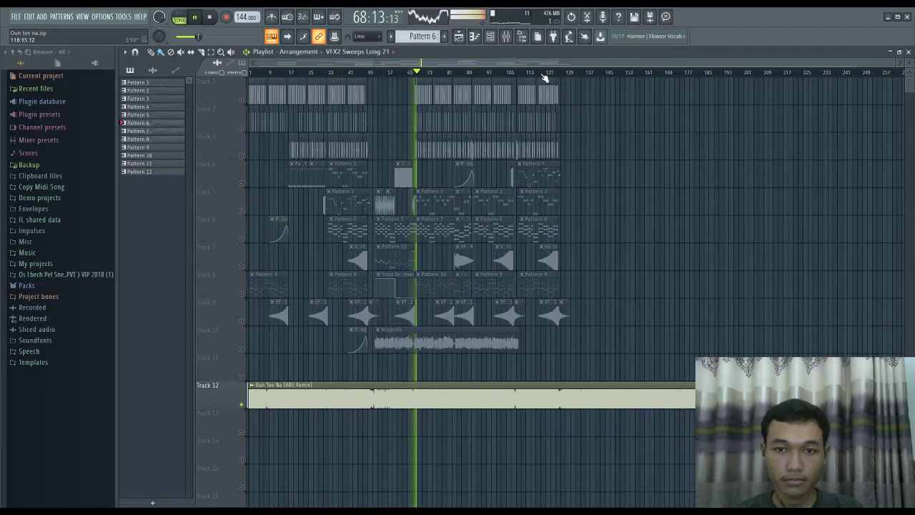
click(543, 75)
scroll(556, 76, up, 3)
click(578, 75)
scroll(580, 76, up, 2)
scroll(581, 76, down, 2)
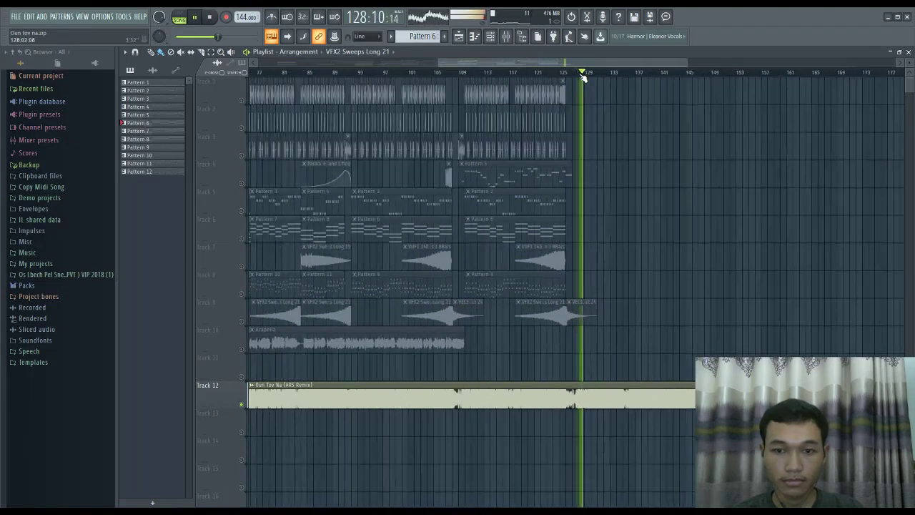
Listen to the reference remix beyond the arranged clips, replaying the transition around bar 135.
click(616, 75)
scroll(620, 76, up, 5)
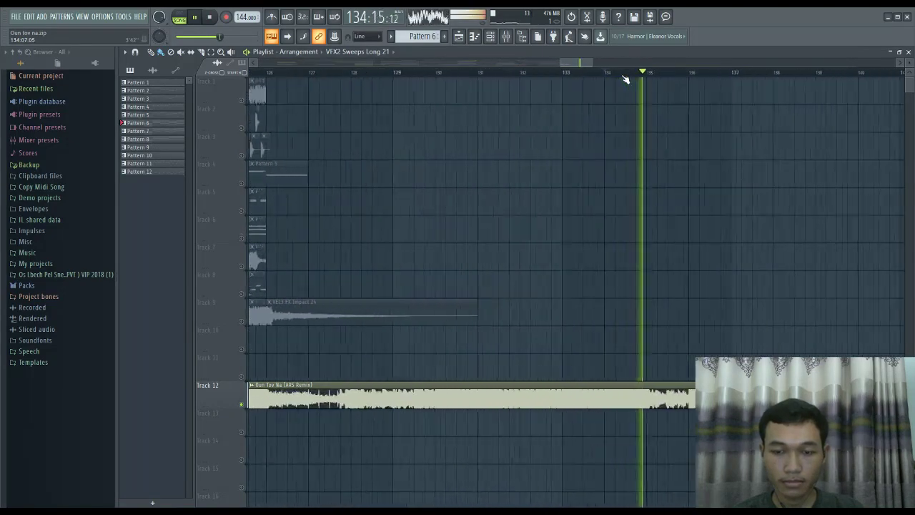
scroll(625, 79, up, 1)
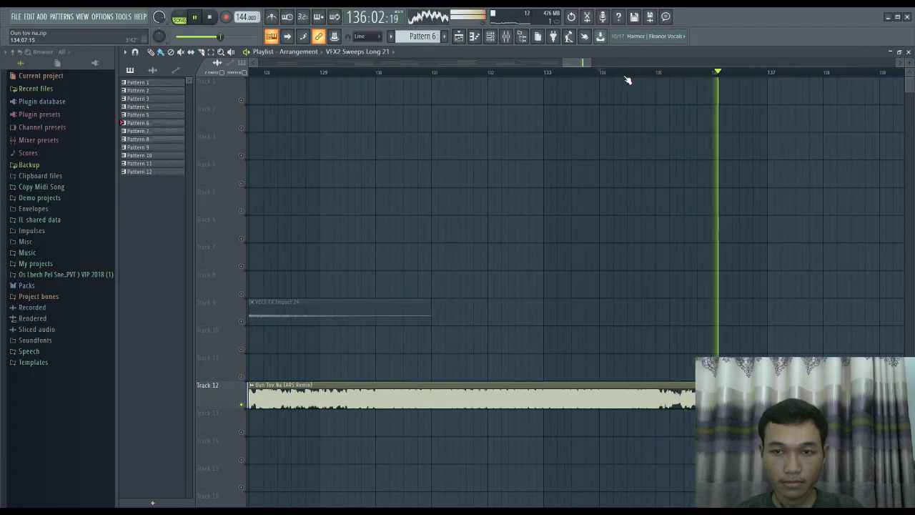
click(667, 75)
scroll(661, 76, up, 3)
click(655, 76)
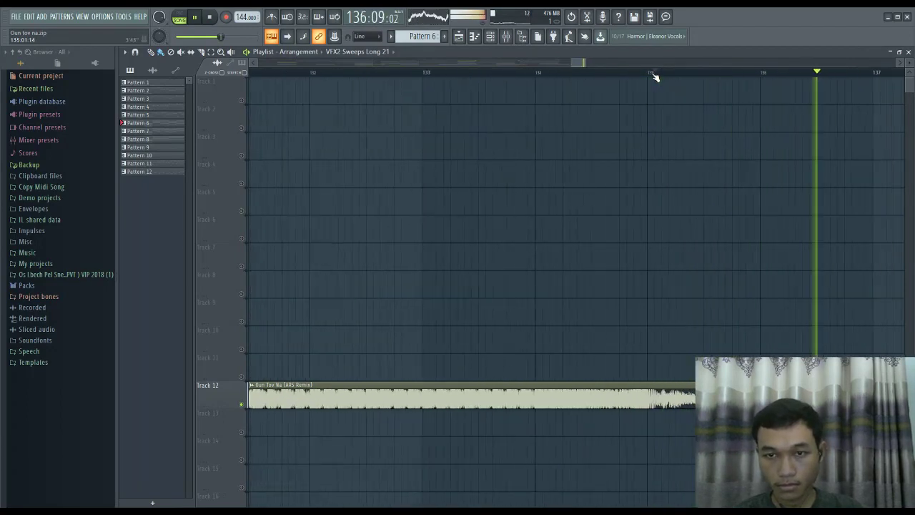
scroll(655, 76, down, 6)
scroll(655, 76, down, 3)
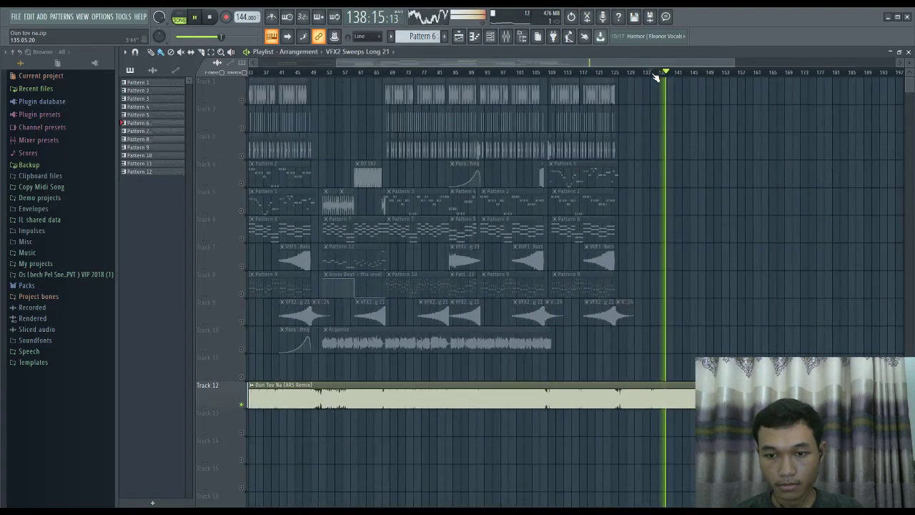
Replay the reference's section following bar 126 and its change near bar 134, comparing them with the arrangement's length.
scroll(654, 76, up, 2)
click(566, 75)
scroll(568, 75, up, 3)
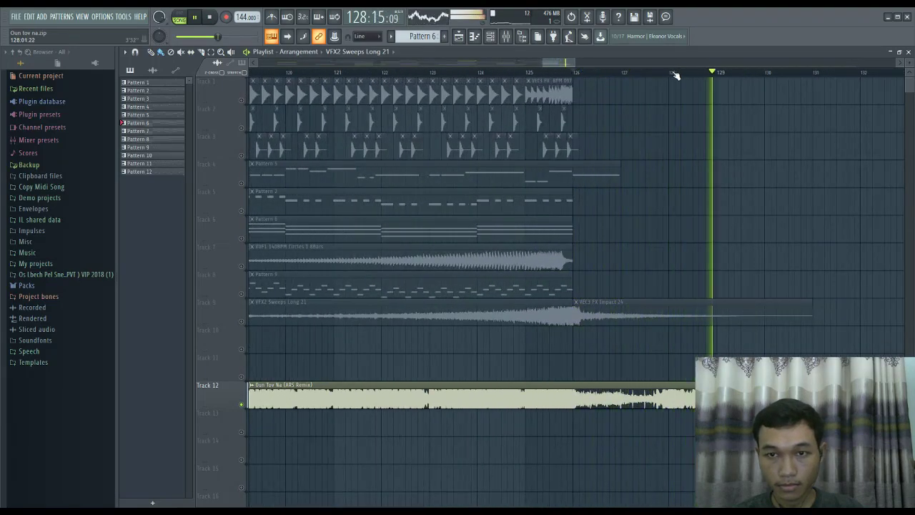
scroll(675, 76, down, 4)
scroll(675, 75, up, 3)
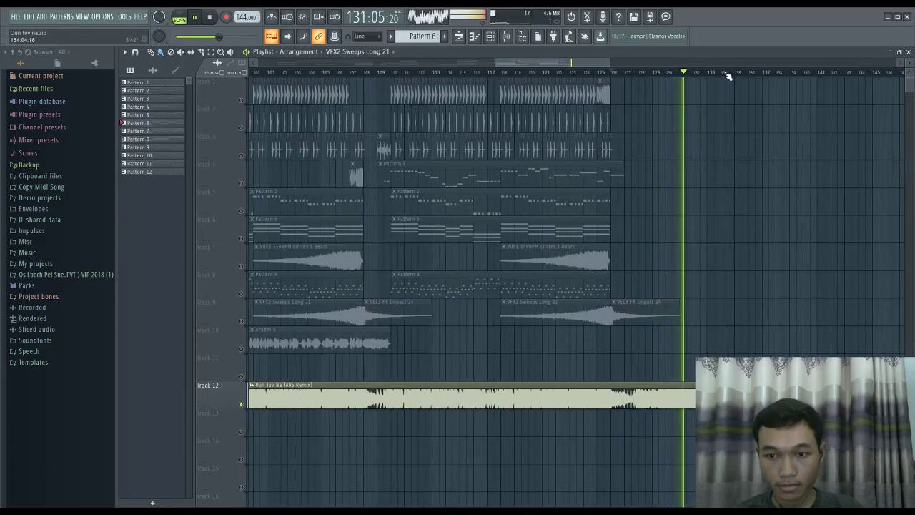
click(725, 73)
scroll(727, 73, down, 5)
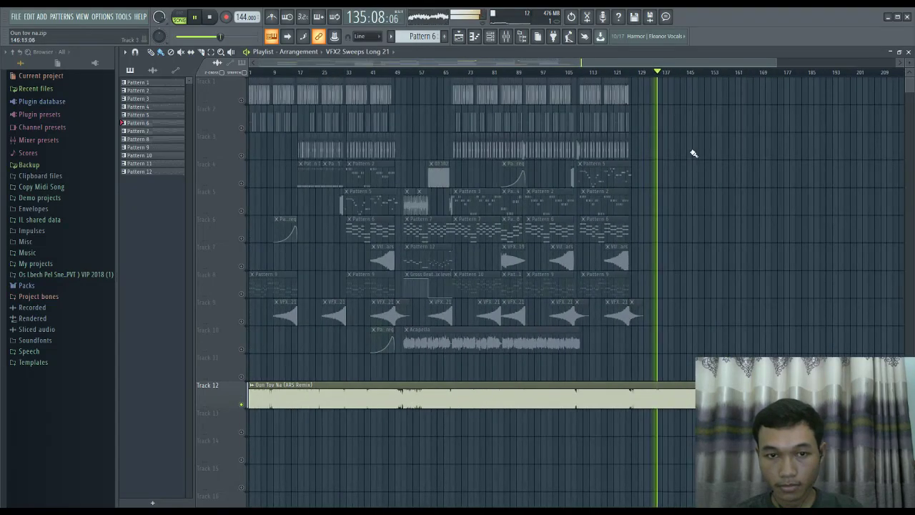